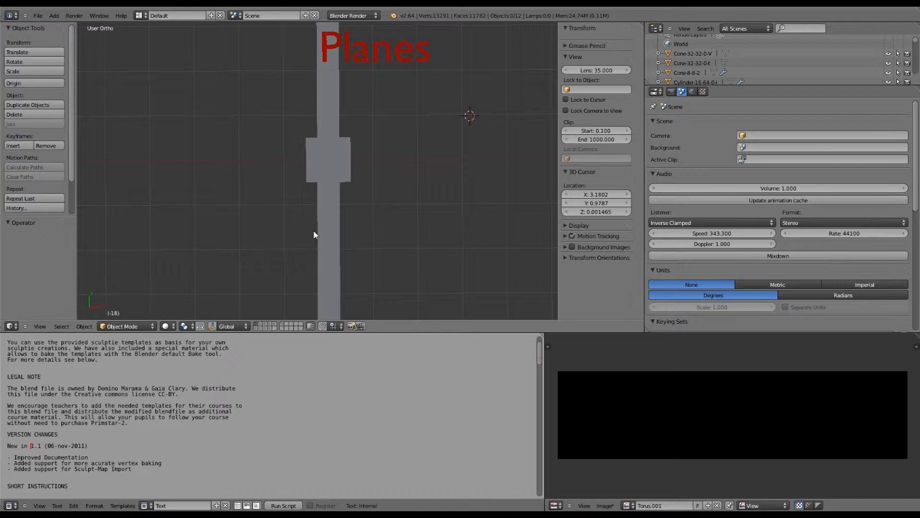
# Switch the visible layer from the planes to the cylinder templates on layer 2
pyautogui.moveTo(314, 232); pyautogui.dragTo(262, 320, button='middle')
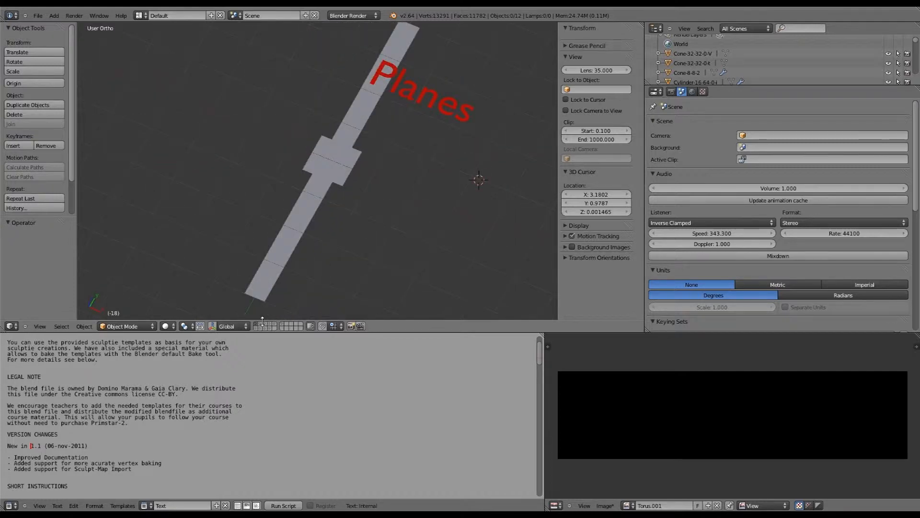
pyautogui.click(259, 328)
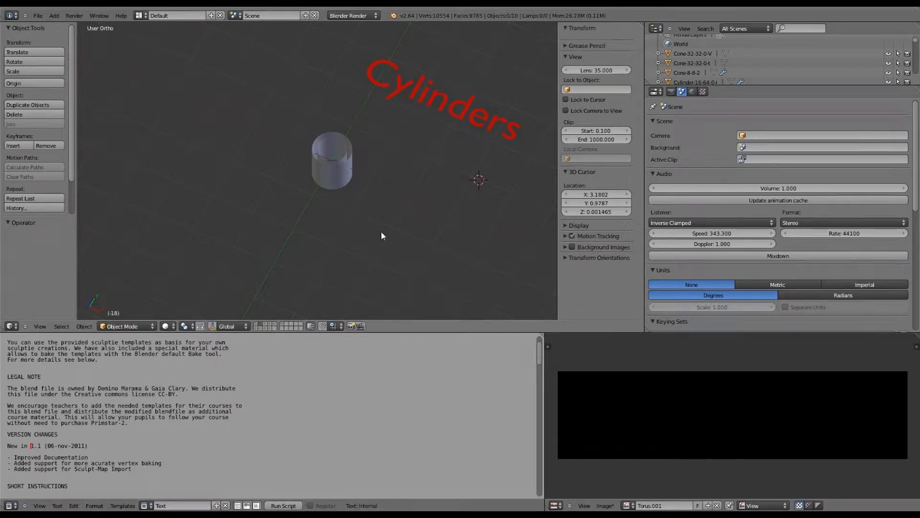
pyautogui.press('2')
pyautogui.press('2')
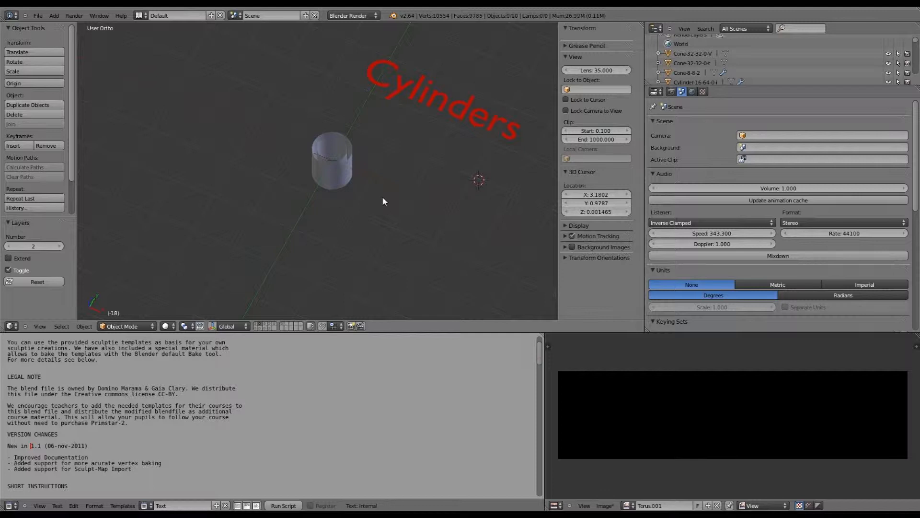
# In the front view, move one cylinder off the stack at the origin, about 3.3 units left and 0.4 up
pyautogui.scroll(7, 382, 198)
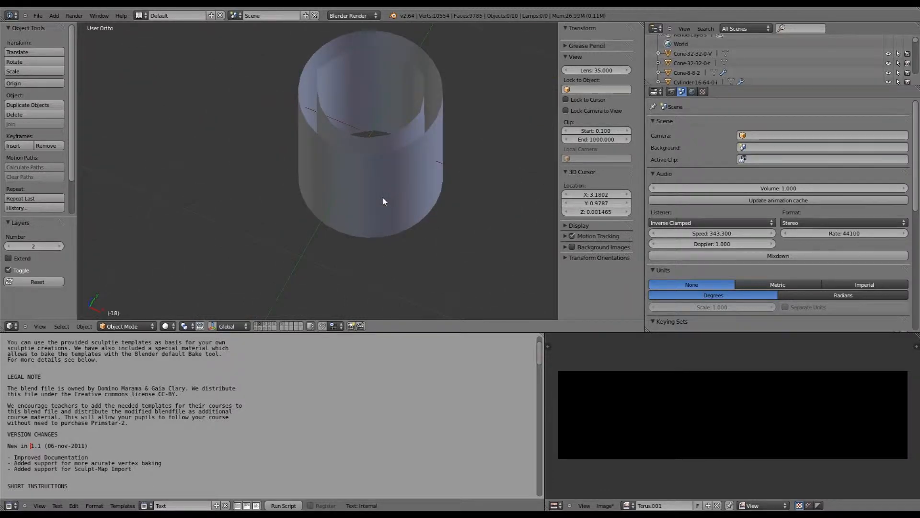
pyautogui.rightClick(382, 198)
pyautogui.scroll(-4, 382, 200)
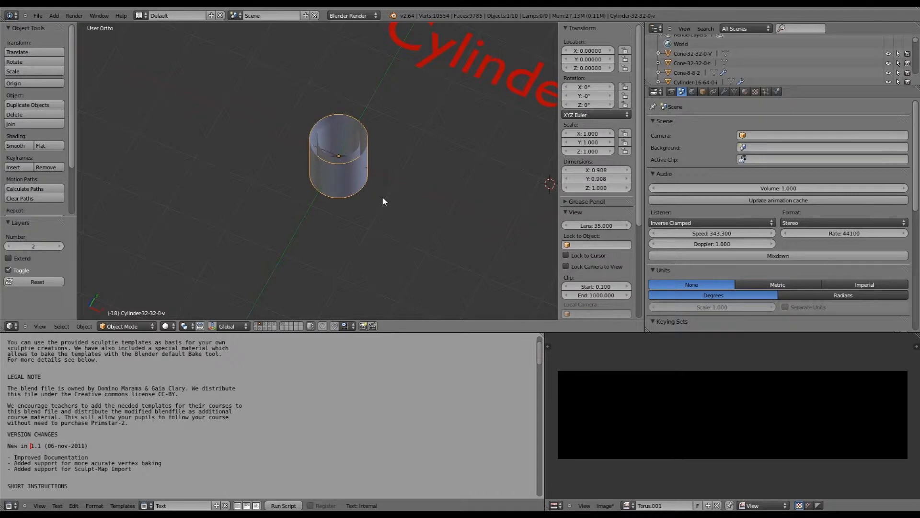
pyautogui.press('KP_1')
pyautogui.scroll(-2, 382, 199)
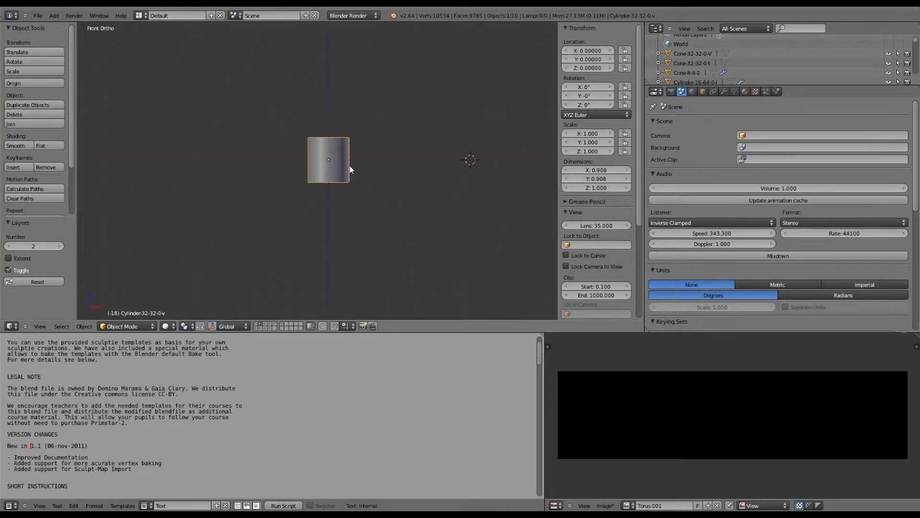
pyautogui.press('g')
pyautogui.click(254, 148)
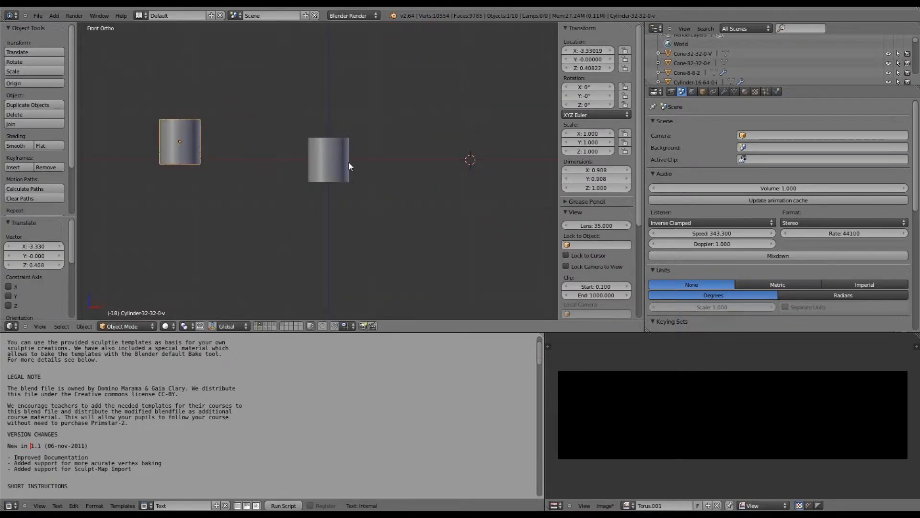
# Move a second stacked cylinder about 2.7 units right and 0.8 down, and place Cylinder-8-8-2 down and left of the stack
pyautogui.rightClick(349, 161)
pyautogui.press('g')
pyautogui.click(473, 199)
pyautogui.rightClick(305, 174)
pyautogui.press('g')
pyautogui.rightClick(192, 212)
pyautogui.press('g')
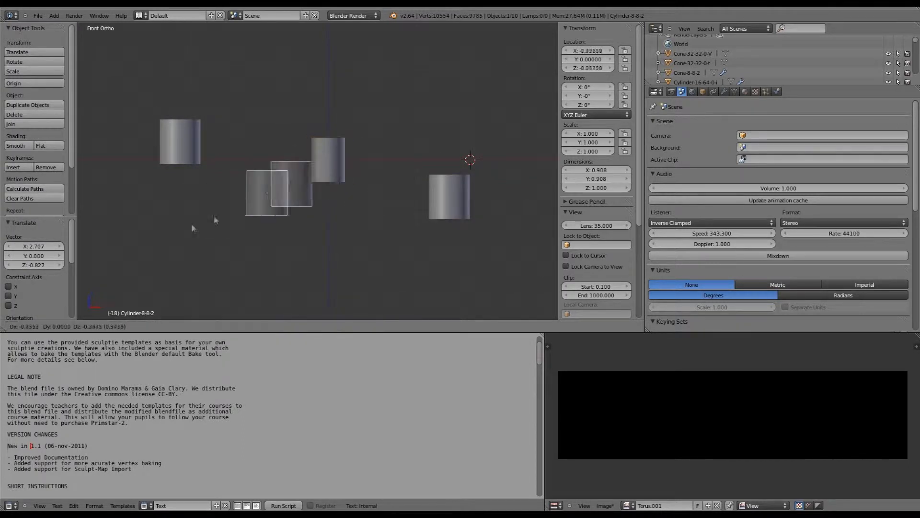
pyautogui.click(187, 230)
# Move another stacked cylinder about 1.1 units left and 1.7 down, and place Cylinder-8-128-0-t down and right of the stack
pyautogui.rightClick(322, 180)
pyautogui.press('g')
pyautogui.click(275, 255)
pyautogui.rightClick(339, 176)
pyautogui.press('g')
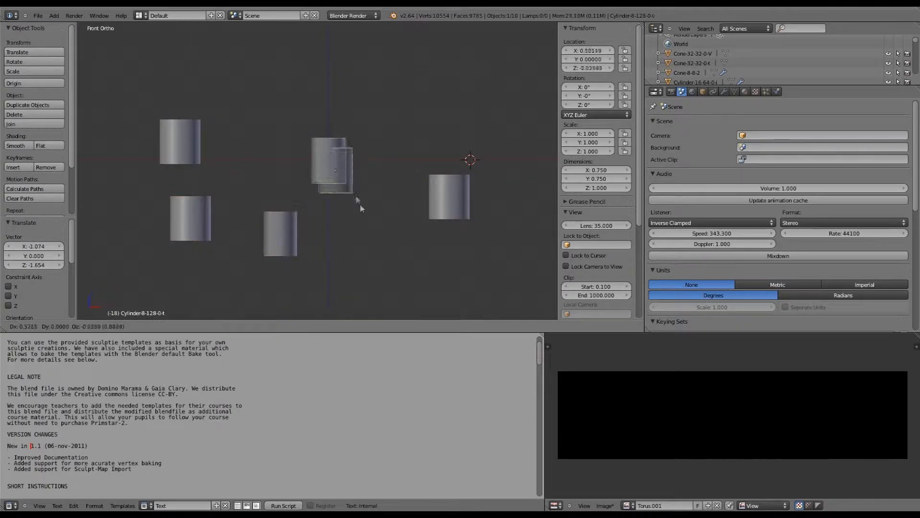
pyautogui.click(393, 249)
# Move the next stacked cylinder about 1.4 units left and 0.2 up, and place Cylinder-16-64-0-v up and right of the stack
pyautogui.rightClick(318, 174)
pyautogui.press('g')
pyautogui.click(255, 167)
pyautogui.rightClick(341, 160)
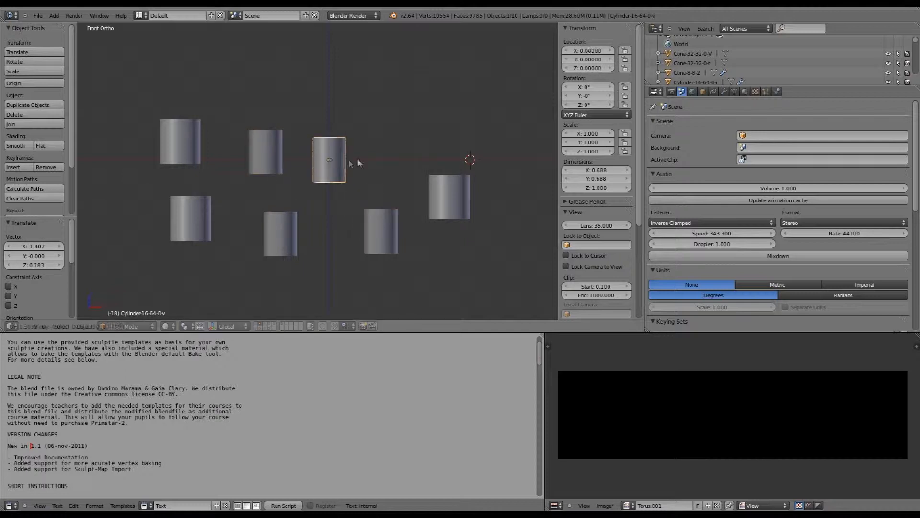
pyautogui.press('g')
pyautogui.click(429, 137)
# Move Cylinder-16-64-0-t about 2.1 units left and 2.5 down, and Cylinder-4-16-2 about 3.3 right and 2.3 down
pyautogui.rightClick(321, 185)
pyautogui.press('g')
pyautogui.click(229, 297)
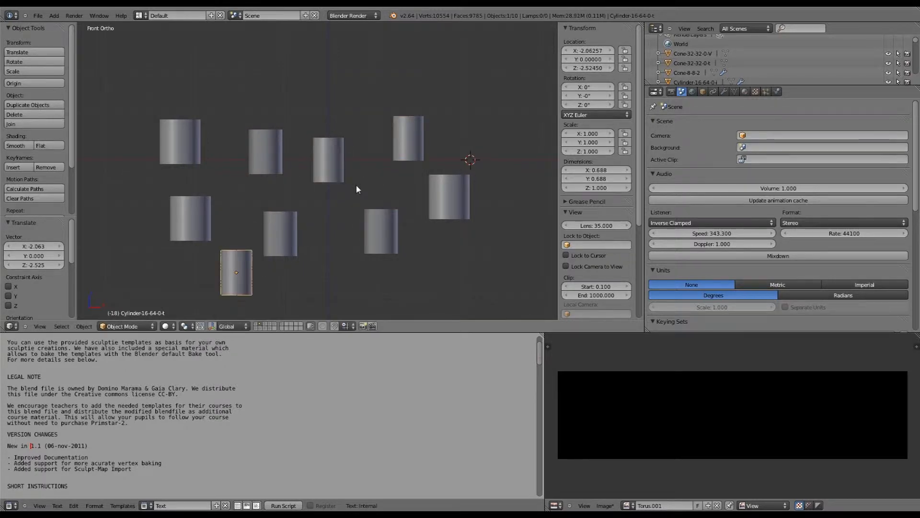
pyautogui.rightClick(341, 177)
pyautogui.press('g')
pyautogui.click(490, 280)
# Box-select all the spread-out cylinders and join them into a single object
pyautogui.press('Tab')
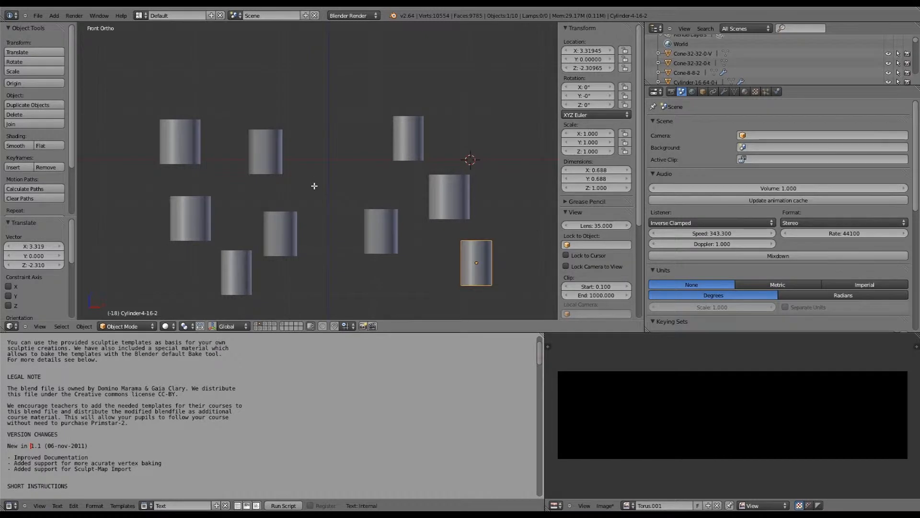
pyautogui.press('Tab')
pyautogui.scroll(-1, 227, 150)
pyautogui.press('b')
pyautogui.moveTo(107, 53)
pyautogui.mouseDown()
pyautogui.moveTo(375, 273)
pyautogui.moveTo(446, 274)
pyautogui.mouseUp()
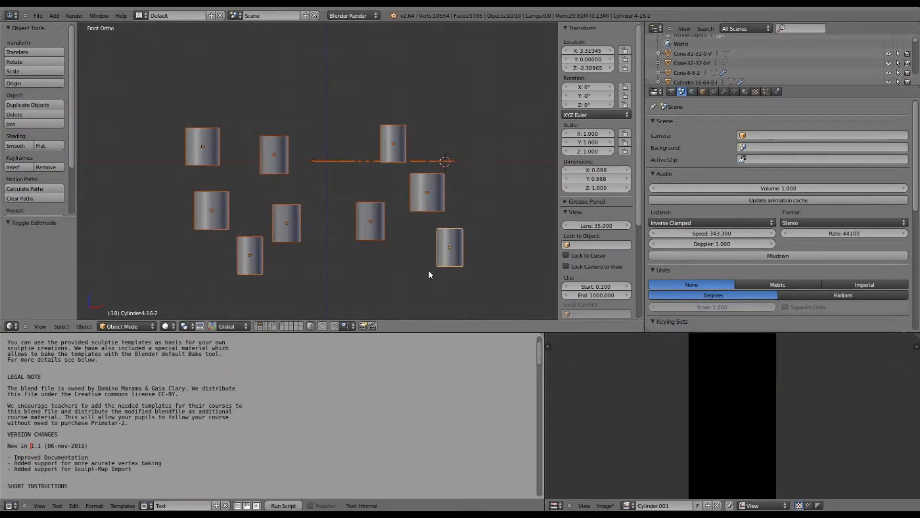
pyautogui.hotkey('ctrl', 'j')
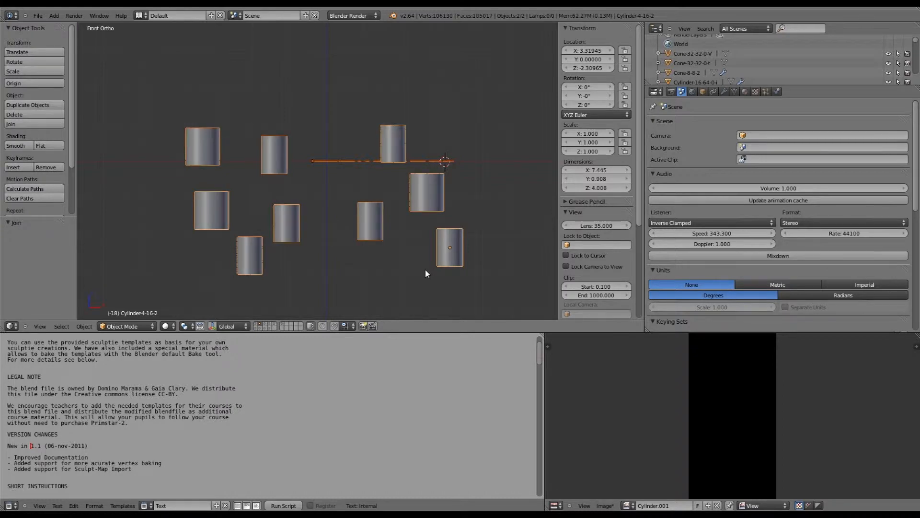
# Enter Edit Mode on the joined cylinders and deselect all their geometry
pyautogui.moveTo(424, 269); pyautogui.dragTo(375, 238, button='middle')
pyautogui.press('Tab')
pyautogui.press('a')
# Examine the wireframes of the joined cylinders from several angles to compare their mesh densities
pyautogui.scroll(2, 300, 250)
pyautogui.moveTo(301, 251); pyautogui.dragTo(291, 212, button='middle')
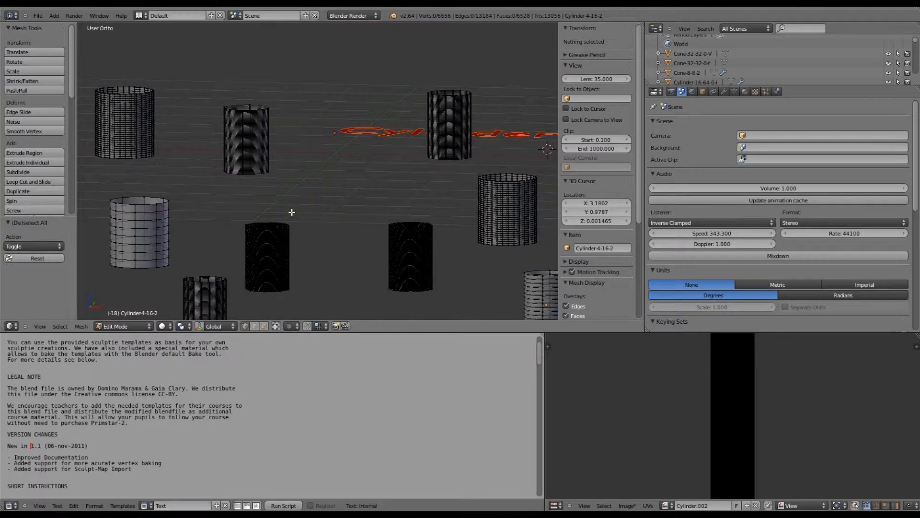
pyautogui.scroll(2, 254, 216)
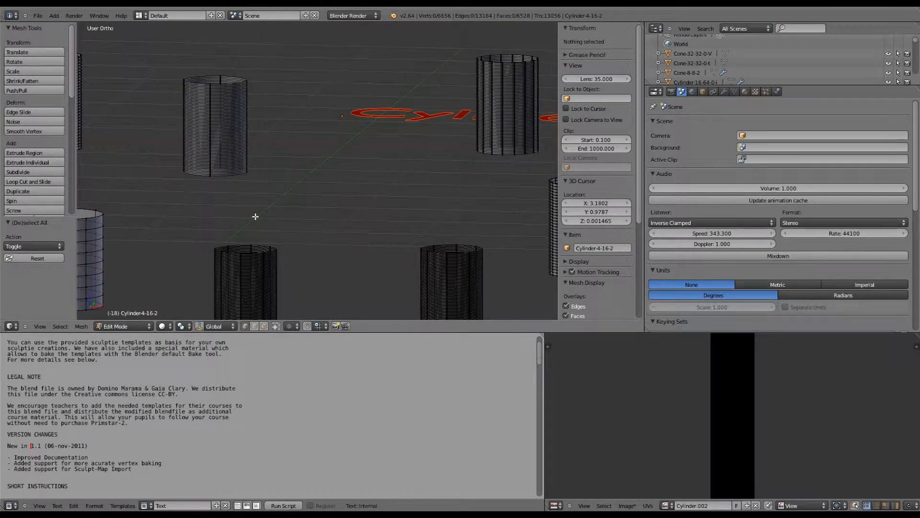
pyautogui.moveTo(256, 217); pyautogui.dragTo(378, 218, button='middle')
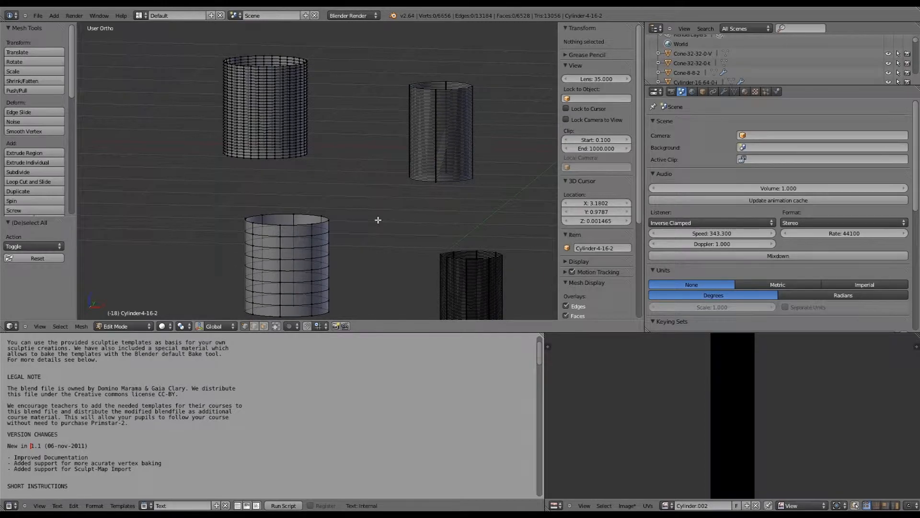
pyautogui.scroll(3, 377, 220)
pyautogui.scroll(-3, 376, 222)
pyautogui.moveTo(376, 225); pyautogui.dragTo(320, 218, button='middle')
pyautogui.scroll(-3, 321, 219)
pyautogui.moveTo(370, 257); pyautogui.dragTo(372, 246, button='middle')
pyautogui.keyDown('shift'); pyautogui.moveTo(306, 191); pyautogui.dragTo(339, 230, button='middle'); pyautogui.keyUp('shift')
pyautogui.scroll(1, 338, 230)
pyautogui.scroll(3, 338, 230)
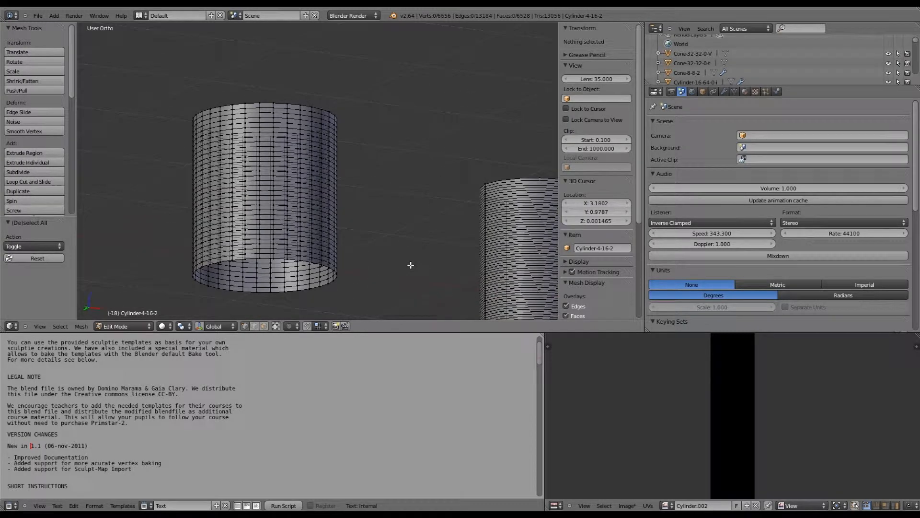
pyautogui.keyDown('shift'); pyautogui.moveTo(410, 265); pyautogui.dragTo(139, 194, button='middle'); pyautogui.keyUp('shift')
pyautogui.scroll(1, 312, 247)
pyautogui.moveTo(312, 246); pyautogui.dragTo(321, 219, button='middle')
pyautogui.scroll(-3, 322, 220)
pyautogui.keyDown('shift'); pyautogui.moveTo(350, 254); pyautogui.dragTo(391, 50, button='middle'); pyautogui.keyUp('shift')
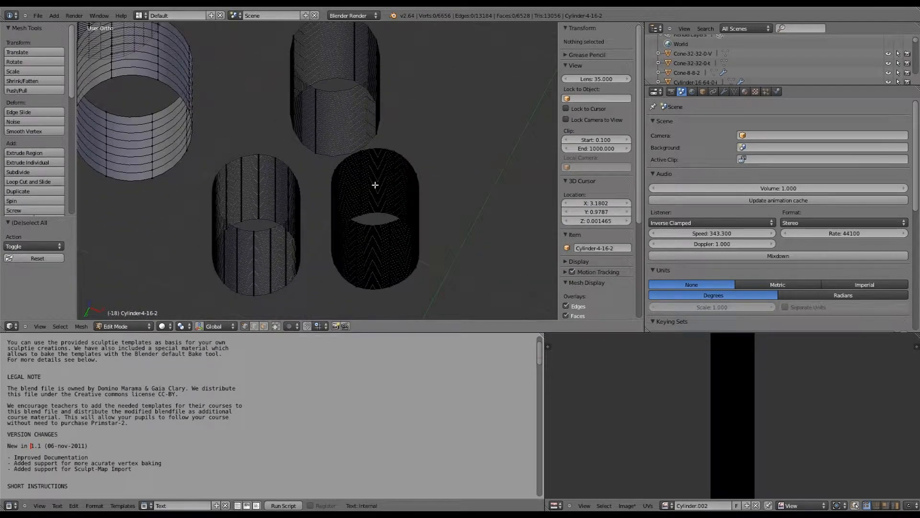
pyautogui.scroll(-3, 379, 185)
pyautogui.moveTo(383, 184); pyautogui.dragTo(318, 263, button='middle')
pyautogui.scroll(4, 356, 217)
pyautogui.keyDown('shift'); pyautogui.moveTo(357, 216); pyautogui.dragTo(411, 40, button='middle'); pyautogui.keyUp('shift')
pyautogui.scroll(4, 397, 134)
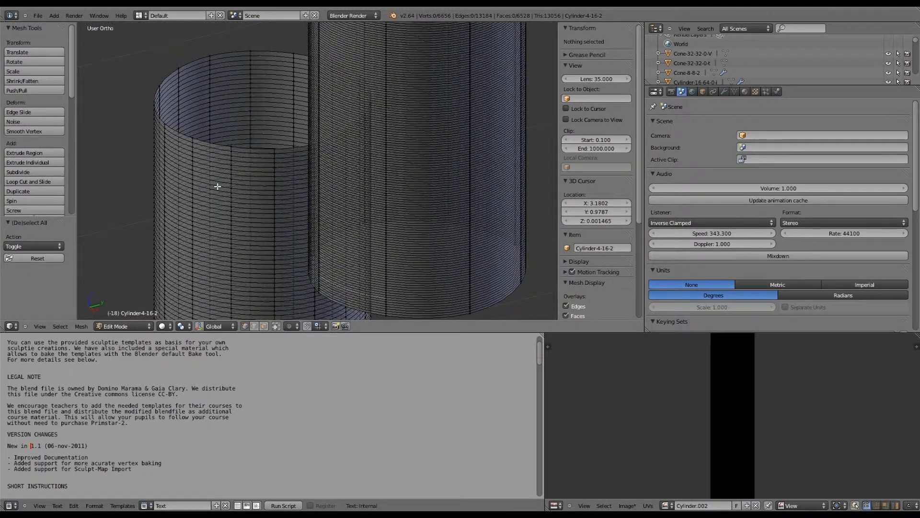
# Try pulling one side vertex of a dense cylinder about 0.3 units outward along negative Y, and undo the move
pyautogui.rightClick(206, 189)
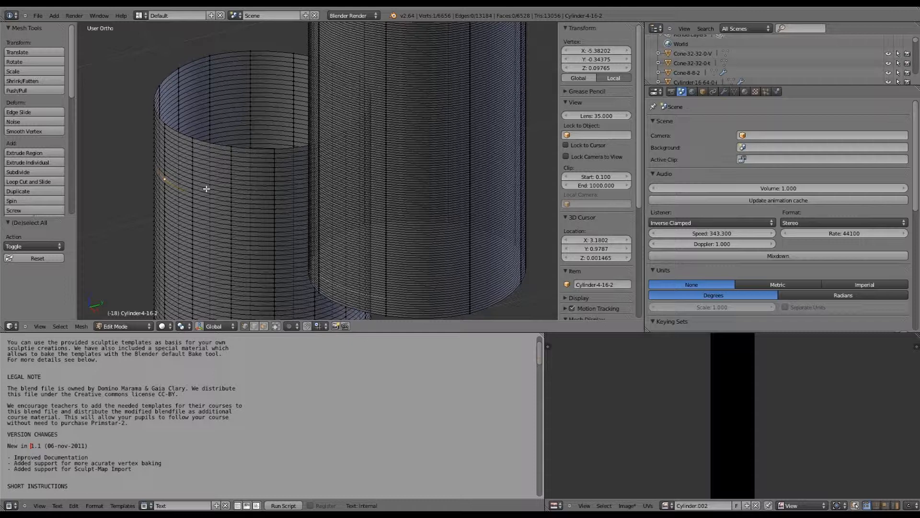
pyautogui.press('g')
pyautogui.click(129, 229)
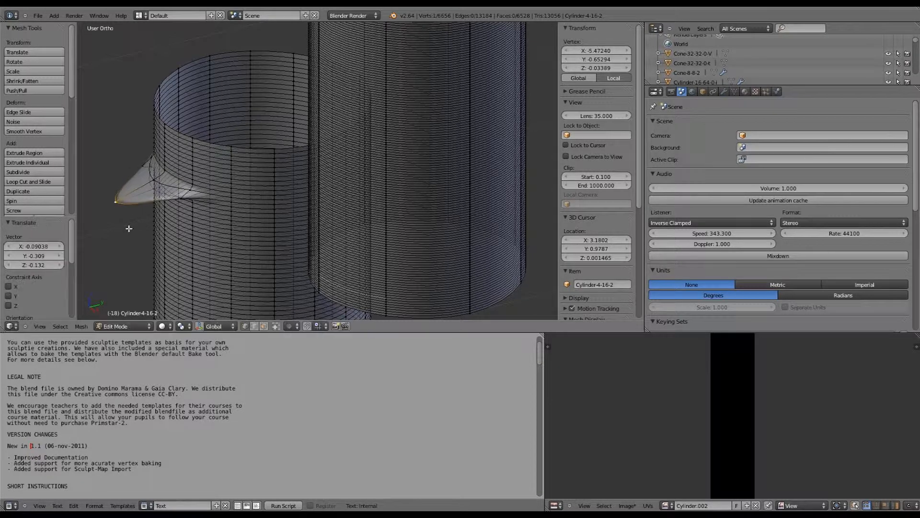
pyautogui.hotkey('ctrl', 'z')
# Try pulling a side vertex of the coarse cylinder about 1.1 units along negative Y, reposition it, and undo both moves
pyautogui.scroll(-4, 250, 174)
pyautogui.keyDown('shift'); pyautogui.moveTo(352, 170); pyautogui.dragTo(453, 317, button='middle'); pyautogui.keyUp('shift')
pyautogui.rightClick(250, 119)
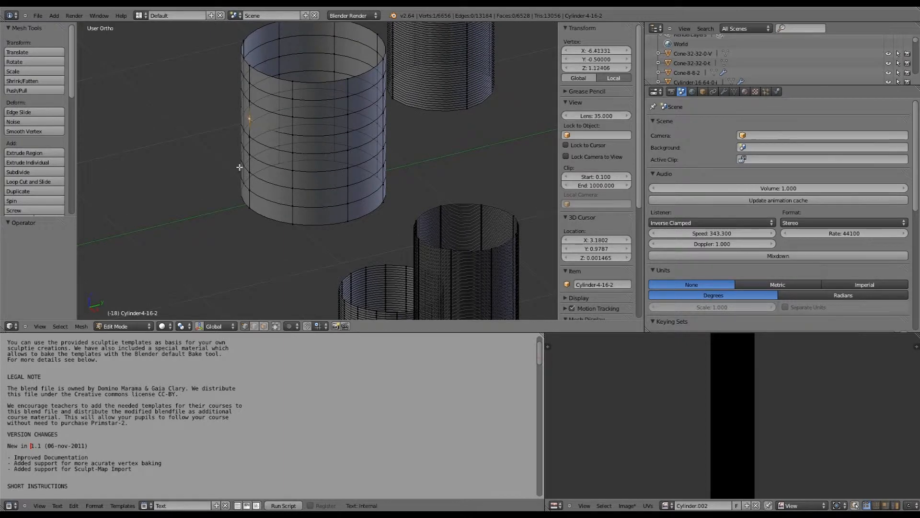
pyautogui.press('g')
pyautogui.click(159, 143)
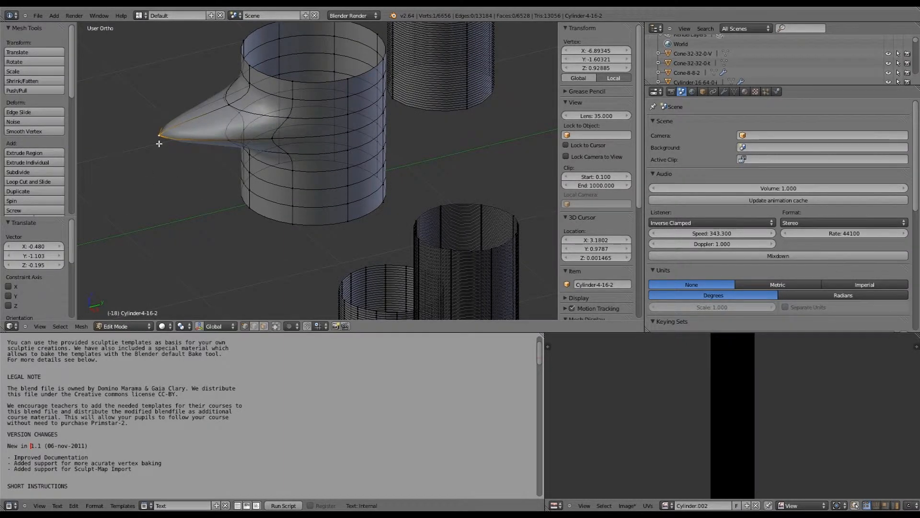
pyautogui.press('g')
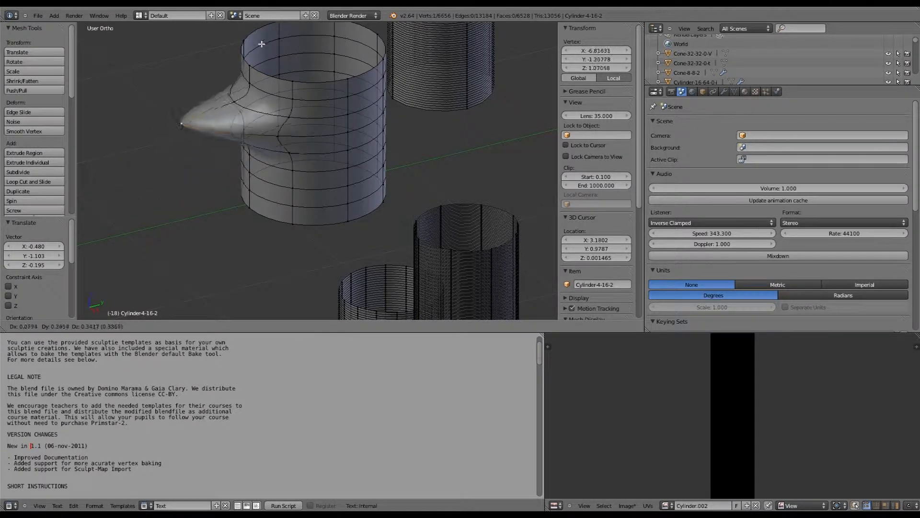
pyautogui.click(234, 93)
pyautogui.hotkey('ctrl', 'z')
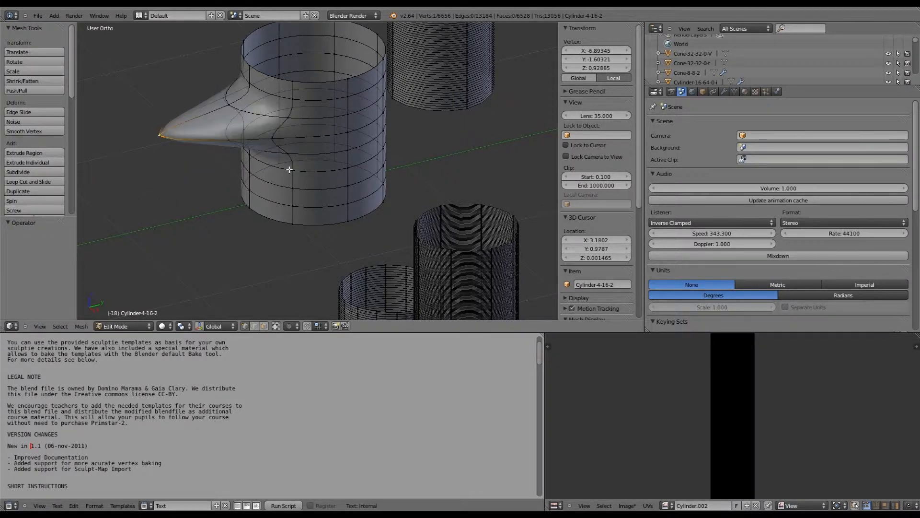
pyautogui.hotkey('ctrl', 'z')
pyautogui.press('a')
# Try pulling another side vertex of the dense cylinder about 0.12 units along negative Y, and undo the move
pyautogui.scroll(-3, 290, 169)
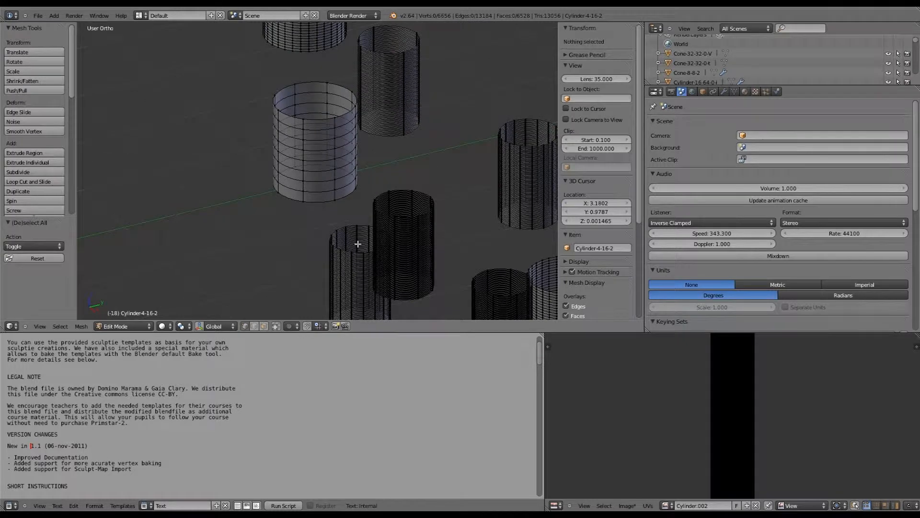
pyautogui.scroll(8, 304, 144)
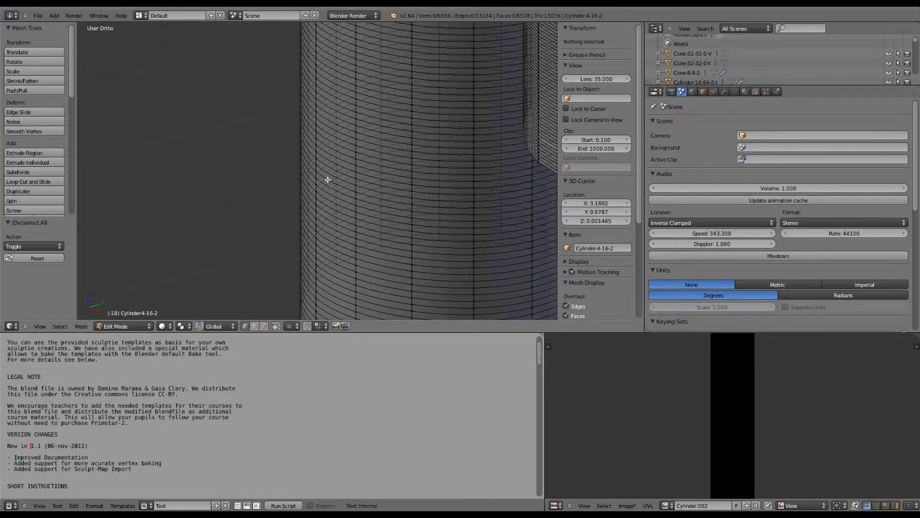
pyautogui.rightClick(301, 180)
pyautogui.press('g')
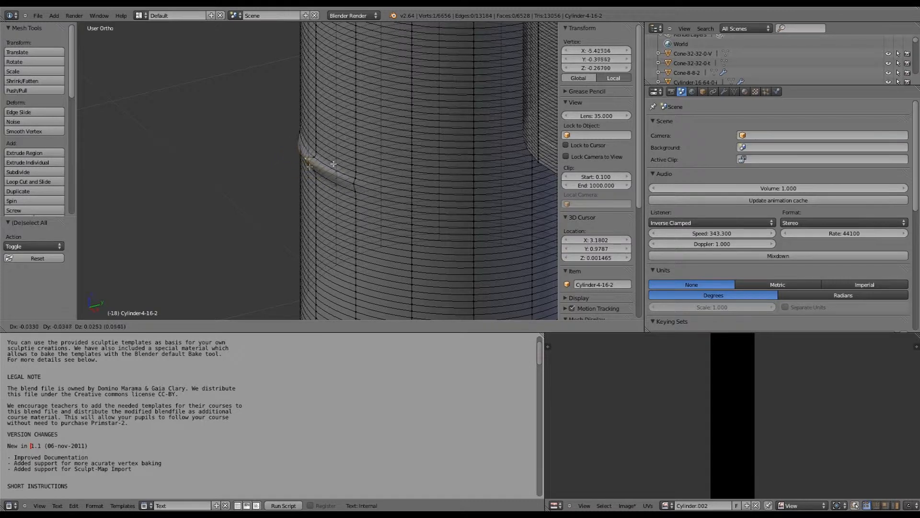
pyautogui.click(296, 169)
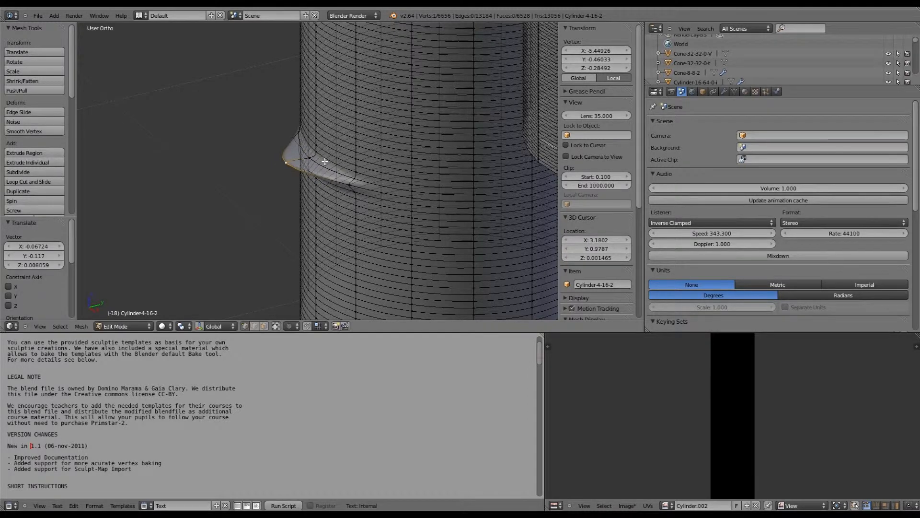
pyautogui.hotkey('ctrl', 'z')
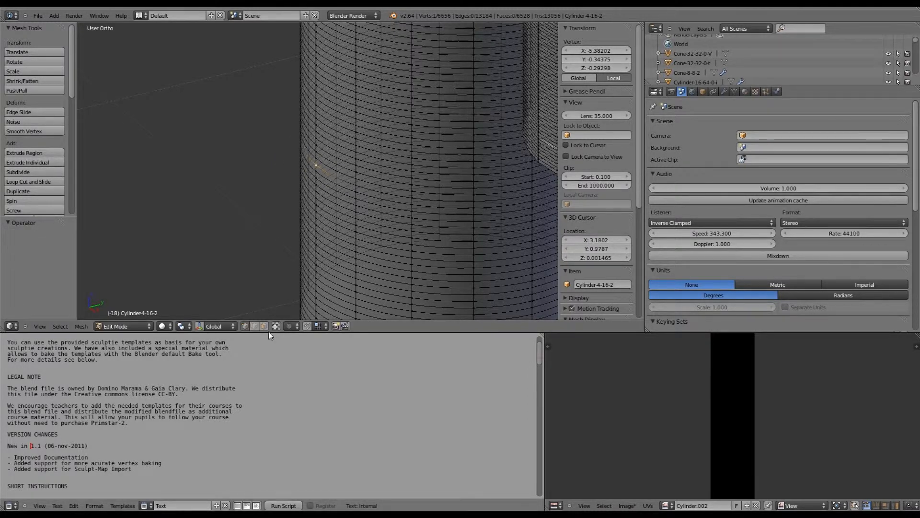
# Turn on the 3D manipulator for the selected vertex and place the 3D cursor beside the dense cylinder
pyautogui.click(199, 327)
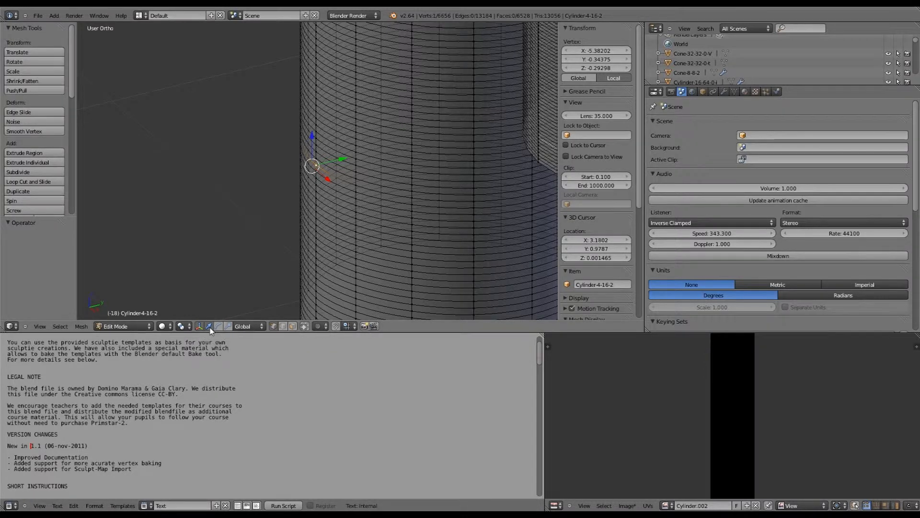
pyautogui.click(273, 166)
pyautogui.moveTo(272, 164); pyautogui.dragTo(273, 138, button='middle')
# Try nudging the selected vertex about 0.04 units along negative Y and 0.03 along X, and undo the move
pyautogui.press('g')
pyautogui.click(292, 196)
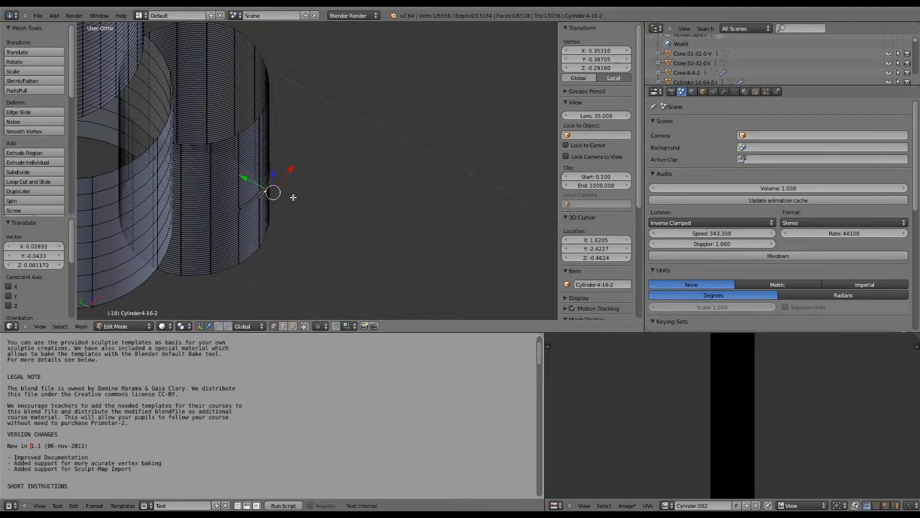
pyautogui.hotkey('ctrl', 'z')
pyautogui.scroll(-3, 278, 192)
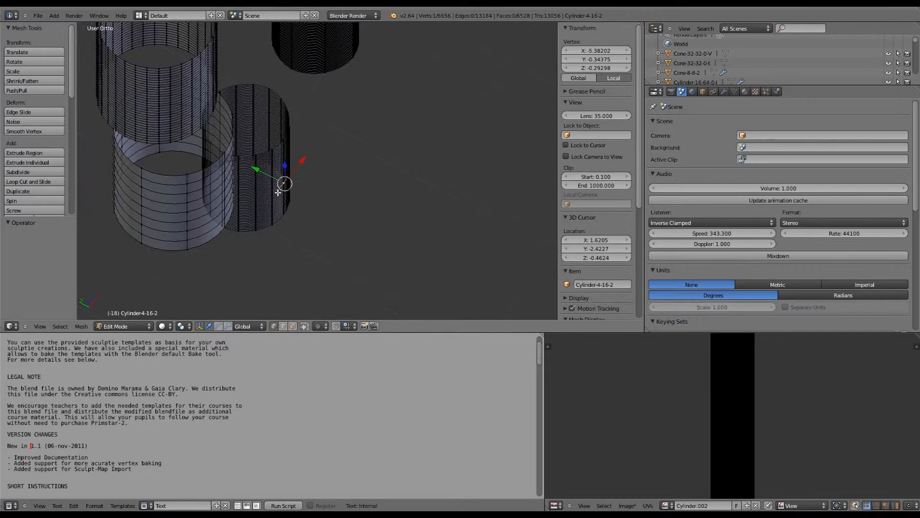
pyautogui.press('KP_1')
pyautogui.scroll(-2, 369, 166)
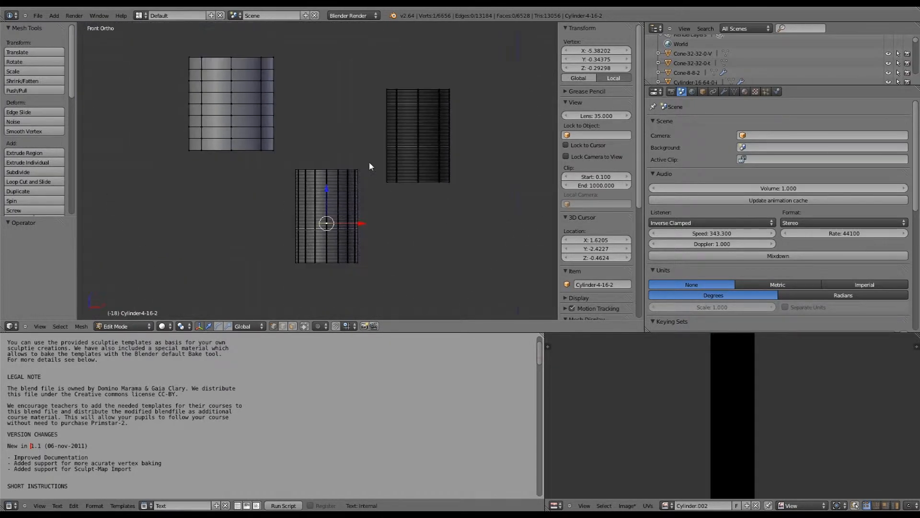
# Clear the vertex selection and examine the differing mesh densities of the joined cylinders
pyautogui.press('Tab')
pyautogui.scroll(-3, 369, 166)
pyautogui.press('Tab')
pyautogui.scroll(4, 398, 152)
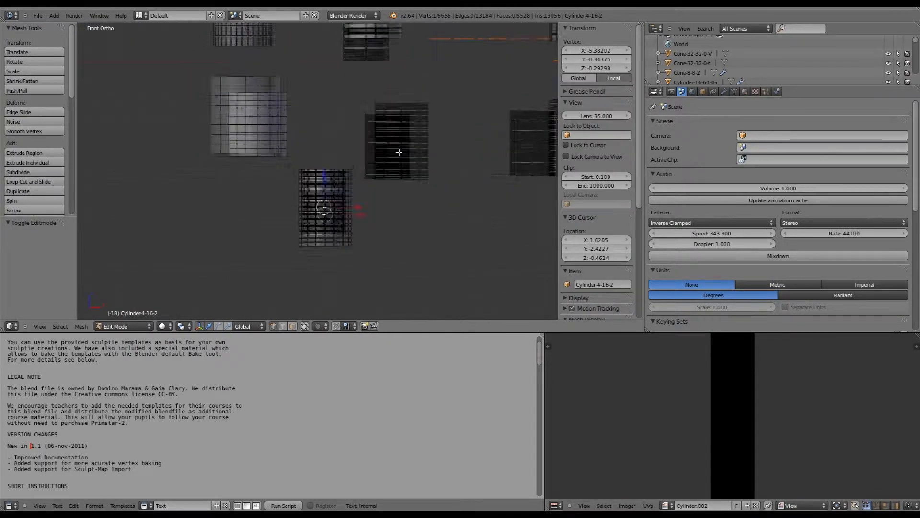
pyautogui.press('a')
pyautogui.keyDown('shift'); pyautogui.moveTo(325, 136); pyautogui.dragTo(430, 270, button='middle'); pyautogui.keyUp('shift')
pyautogui.scroll(2, 425, 169)
pyautogui.keyDown('shift'); pyautogui.moveTo(446, 133); pyautogui.dragTo(285, 324, button='middle'); pyautogui.keyUp('shift')
pyautogui.keyDown('shift'); pyautogui.moveTo(546, 240); pyautogui.dragTo(349, 226, button='middle'); pyautogui.keyUp('shift')
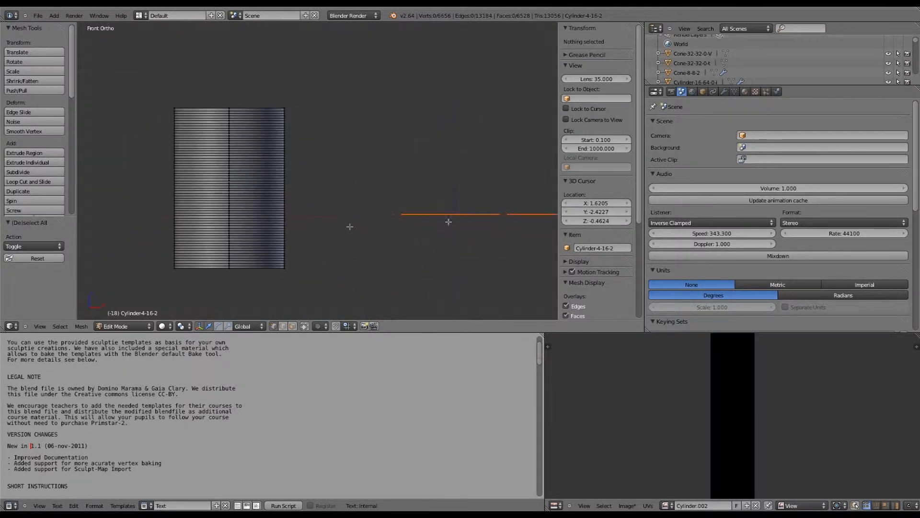
pyautogui.keyDown('shift'); pyautogui.moveTo(122, 159); pyautogui.dragTo(367, 160, button='middle'); pyautogui.keyUp('shift')
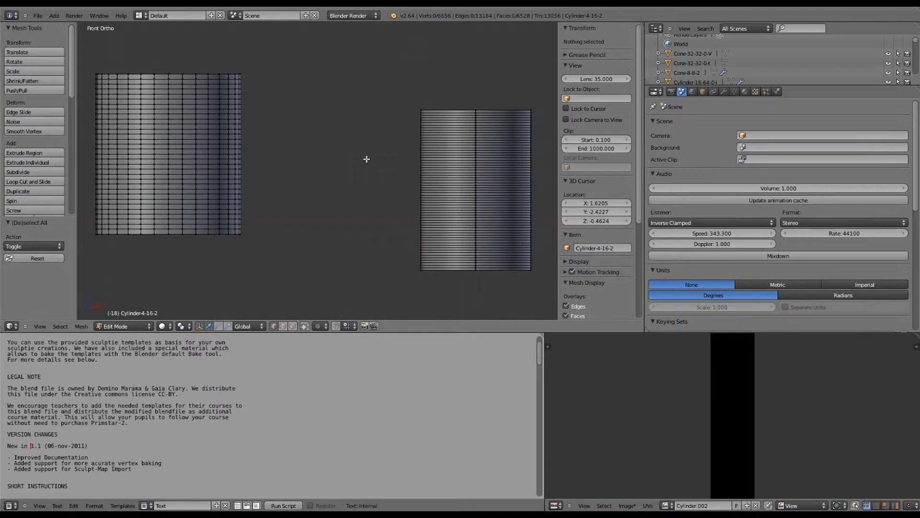
pyautogui.scroll(-3, 367, 159)
pyautogui.keyDown('shift'); pyautogui.moveTo(385, 166); pyautogui.dragTo(160, 64, button='middle'); pyautogui.keyUp('shift')
pyautogui.scroll(-2, 284, 181)
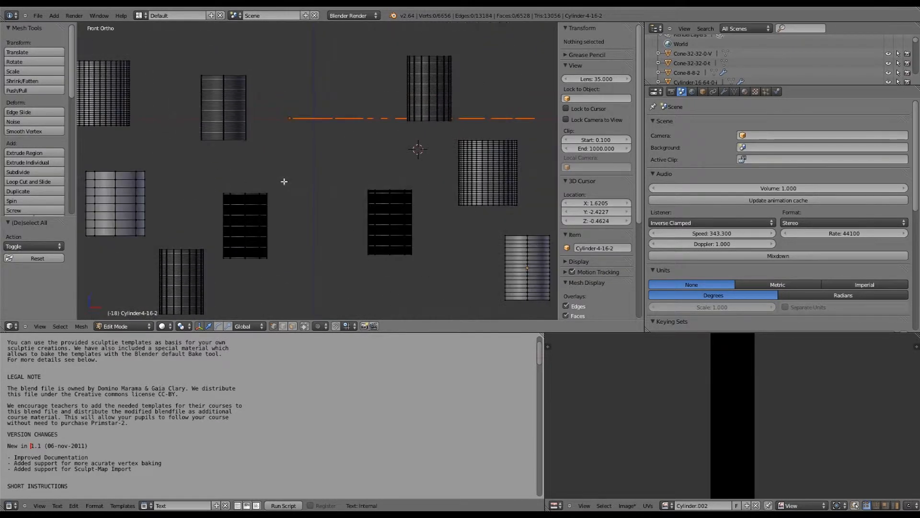
pyautogui.keyDown('shift'); pyautogui.moveTo(332, 173); pyautogui.dragTo(510, 146, button='middle'); pyautogui.keyUp('shift')
pyautogui.scroll(5, 230, 181)
pyautogui.press('b')
pyautogui.moveTo(190, 162); pyautogui.dragTo(163, 202)
pyautogui.moveTo(205, 180); pyautogui.dragTo(88, 191)
pyautogui.hotkey('ctrl', 'z')
pyautogui.press('a')
pyautogui.scroll(-6, 203, 172)
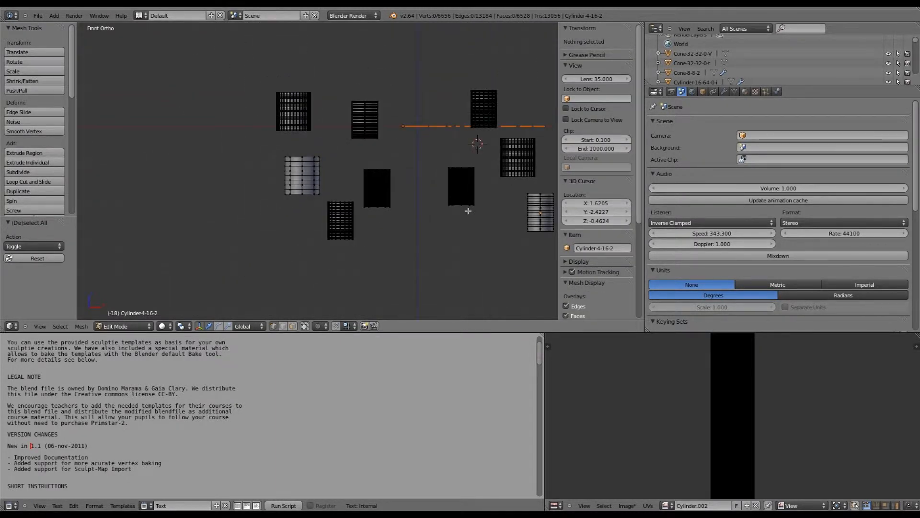
# Leave mesh editing and undo the join so the cylinders are separate objects again
pyautogui.press('Tab')
pyautogui.hotkey('ctrl', 'z')
pyautogui.hotkey('ctrl', 'z')
pyautogui.hotkey('ctrl', 'z')
pyautogui.hotkey('ctrl', 'z')
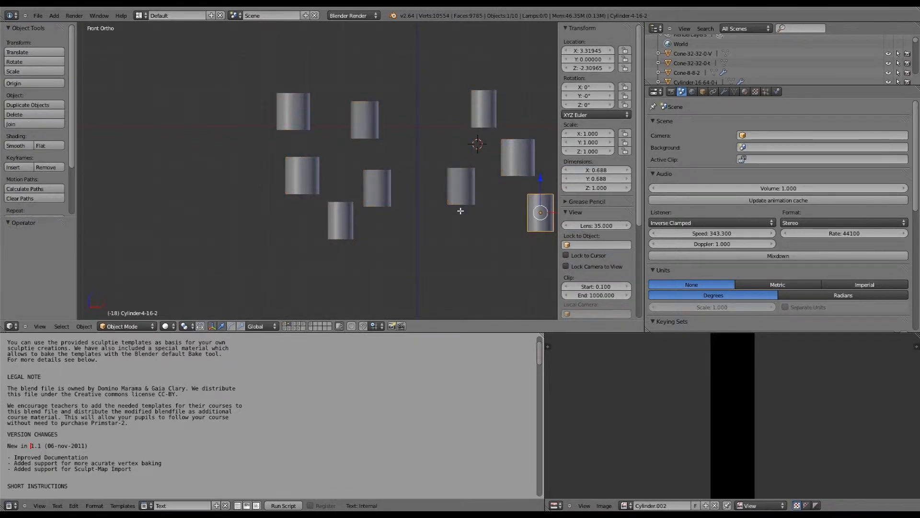
pyautogui.scroll(-1, 461, 210)
pyautogui.press('Tab')
pyautogui.press('Tab')
# Duplicate the Cylinder-8-8-2 object and place the copy about -4.73 units along X and 2.49 along Z from it
pyautogui.rightClick(300, 174)
pyautogui.press('Tab')
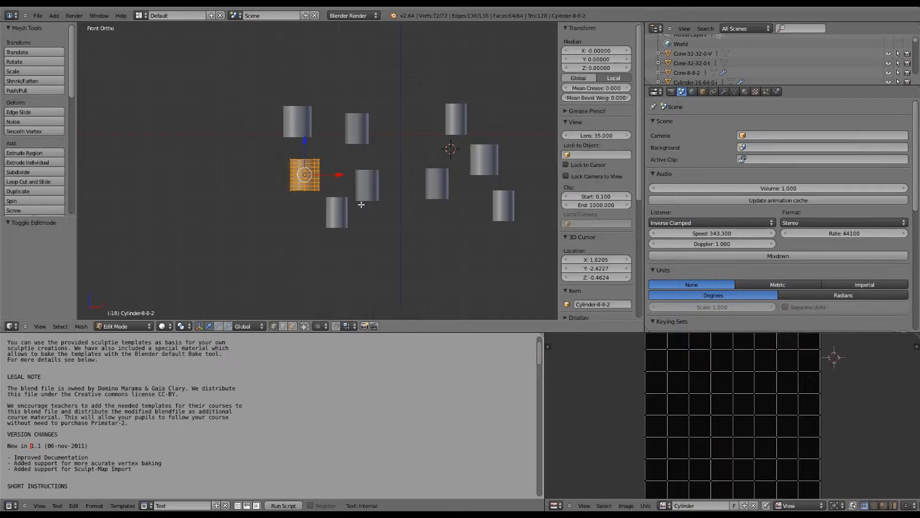
pyautogui.scroll(5, 362, 204)
pyautogui.scroll(-6, 361, 204)
pyautogui.press('Tab')
pyautogui.hotkey('shift', 'd')
pyautogui.click(256, 127)
# Scale the duplicated cylinder up uniformly by about 3.16
pyautogui.keyDown('shift'); pyautogui.moveTo(263, 126); pyautogui.dragTo(311, 214, button='middle'); pyautogui.keyUp('shift')
pyautogui.scroll(3, 471, 242)
pyautogui.scroll(3, 310, 220)
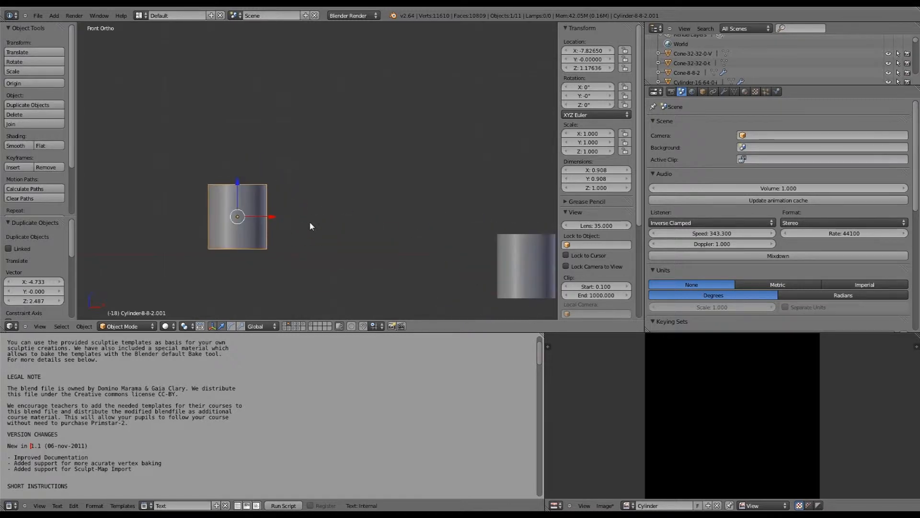
pyautogui.press('s')
pyautogui.click(432, 223)
pyautogui.scroll(-9, 412, 222)
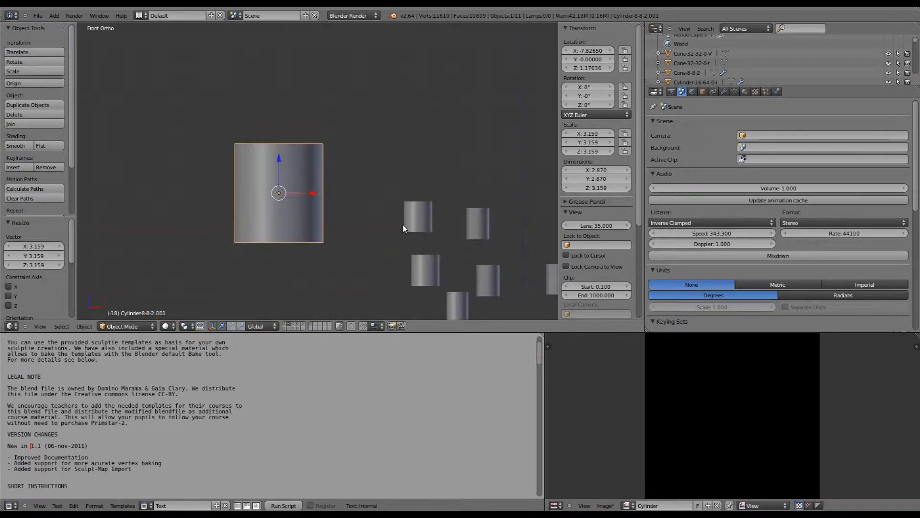
# Select all the small cylinders and move them clear of the enlarged one, ending with a shift of about 17.5 along X and -4.7 along Z
pyautogui.press('a')
pyautogui.press('b')
pyautogui.moveTo(340, 156); pyautogui.dragTo(494, 267)
pyautogui.scroll(-5, 468, 246)
pyautogui.press('g')
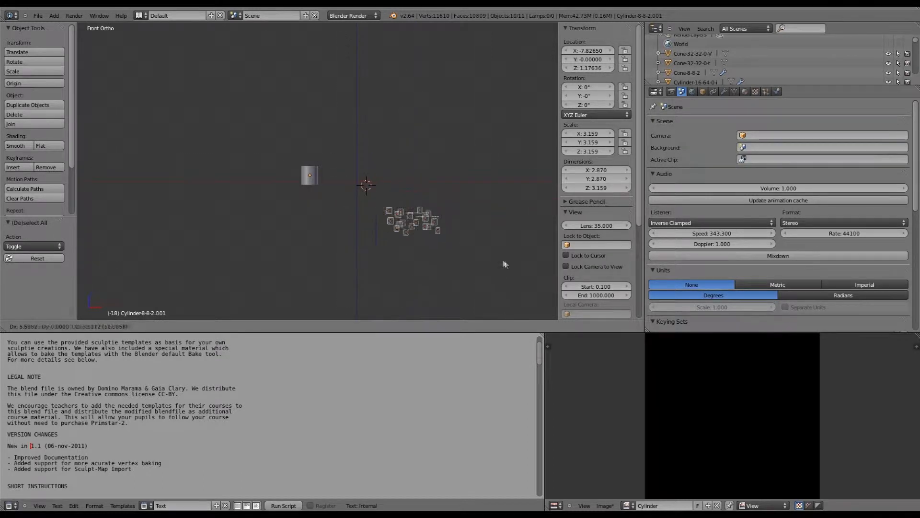
pyautogui.click(427, 247)
pyautogui.scroll(-2, 431, 244)
pyautogui.press('g')
pyautogui.click(508, 264)
# Select the enlarged cylinder, enter mesh editing and inspect its open-ended grid before returning to the front view
pyautogui.scroll(5, 311, 181)
pyautogui.rightClick(309, 185)
pyautogui.scroll(10, 353, 217)
pyautogui.scroll(-3, 361, 194)
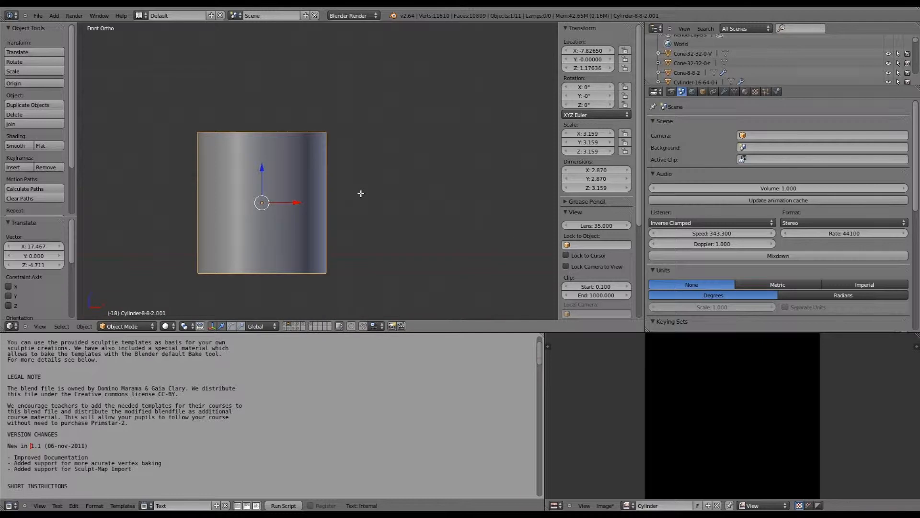
pyautogui.press('Tab')
pyautogui.press('Tab')
pyautogui.moveTo(363, 192); pyautogui.dragTo(333, 254, button='middle')
pyautogui.press('Tab')
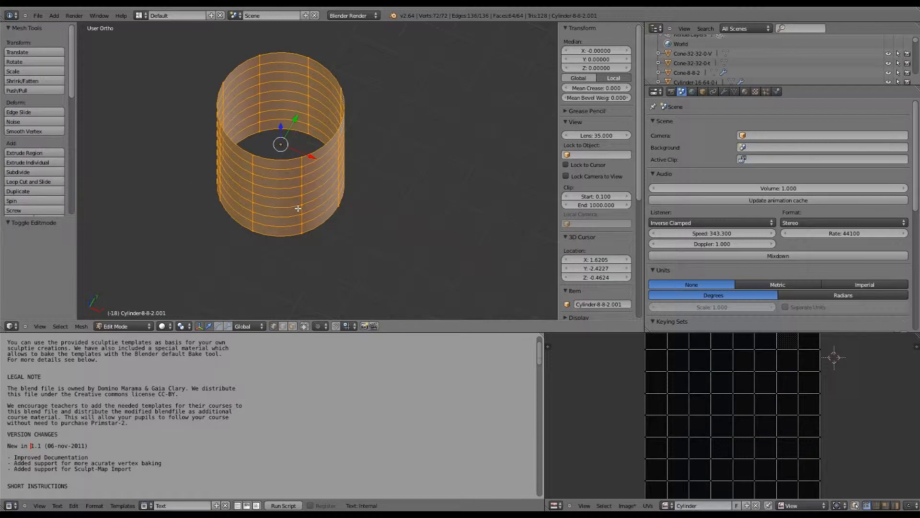
pyautogui.scroll(2, 298, 184)
pyautogui.moveTo(298, 184)
pyautogui.mouseDown(button='middle')
pyautogui.moveTo(303, 242)
pyautogui.moveTo(304, 172)
pyautogui.mouseUp(button='middle')
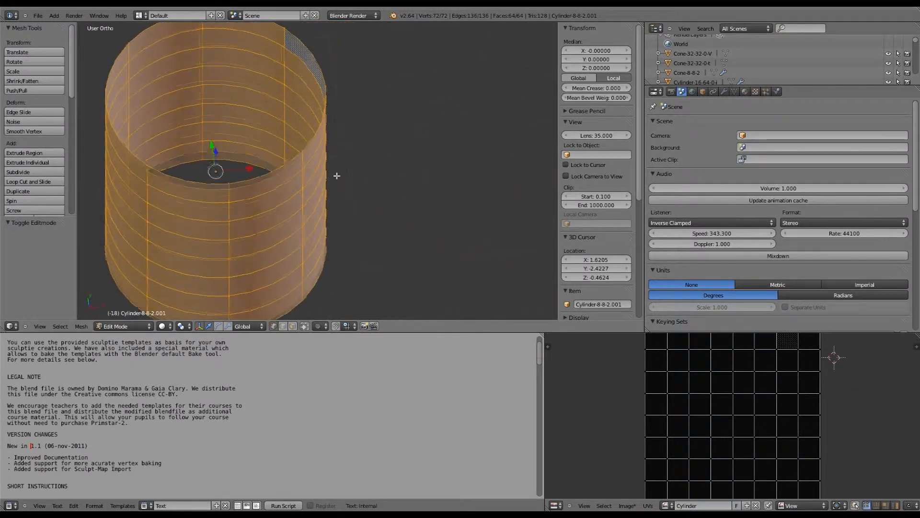
pyautogui.scroll(-2, 337, 176)
pyautogui.press('KP_1')
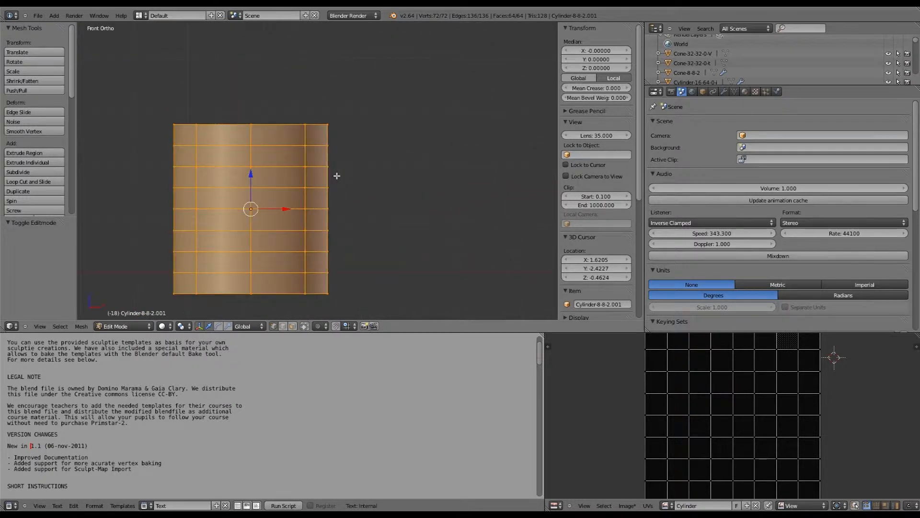
# Select only the top ring of vertices on the enlarged cylinder and collapse it to a point by scaling it to 0
pyautogui.press('a')
pyautogui.moveTo(348, 150); pyautogui.dragTo(304, 133, button='middle')
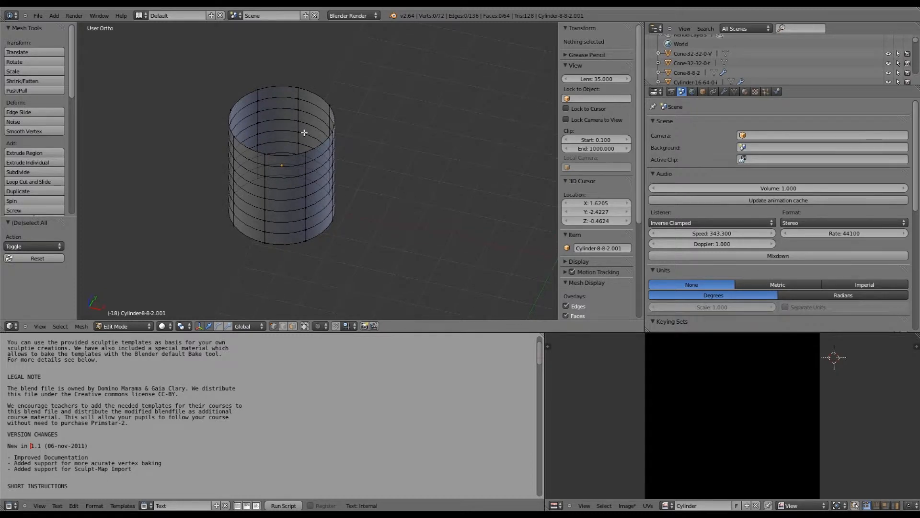
pyautogui.press('KP_1')
pyautogui.keyDown('shift'); pyautogui.moveTo(342, 167); pyautogui.dragTo(431, 196, button='middle'); pyautogui.keyUp('shift')
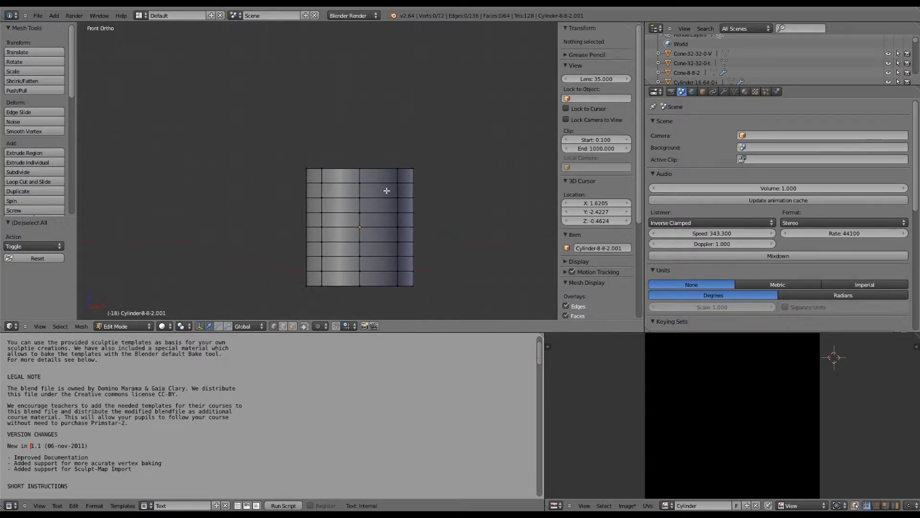
pyautogui.scroll(2, 474, 226)
pyautogui.keyDown('shift'); pyautogui.moveTo(474, 226); pyautogui.dragTo(436, 164, button='middle'); pyautogui.keyUp('shift')
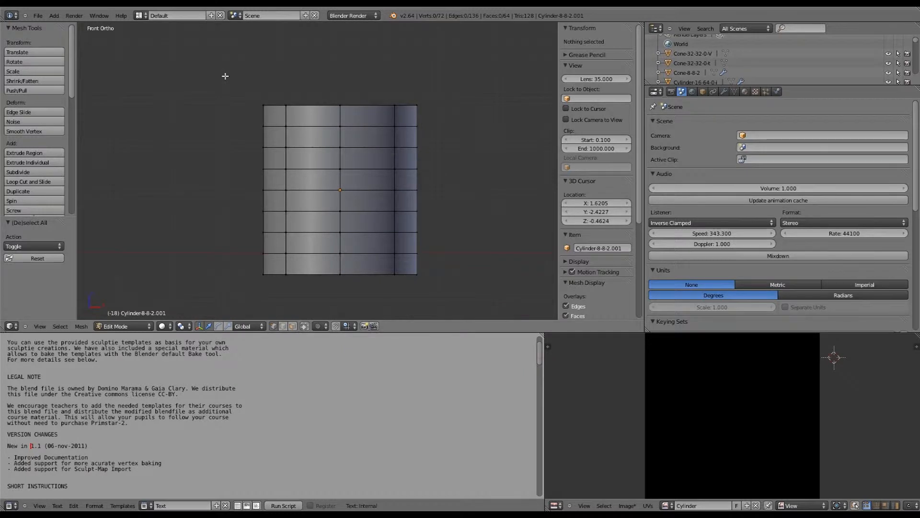
pyautogui.press('b')
pyautogui.moveTo(225, 76); pyautogui.dragTo(475, 115)
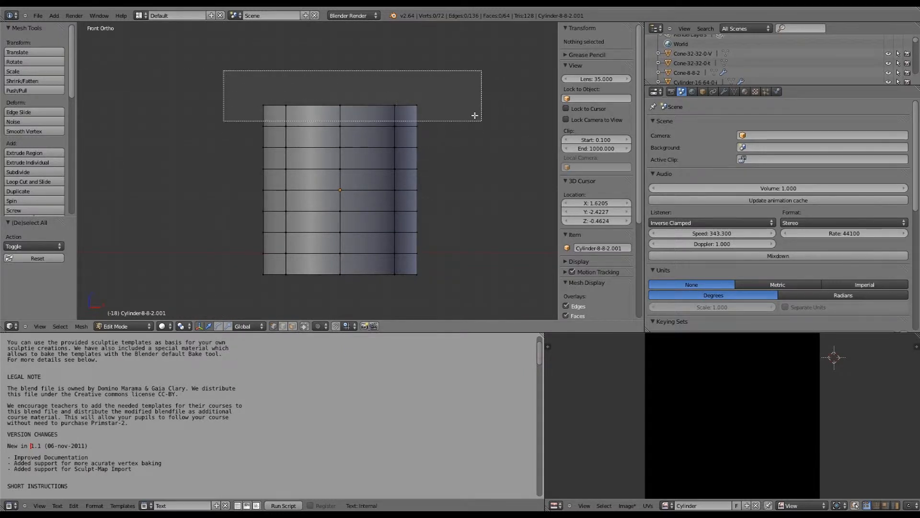
pyautogui.moveTo(475, 115); pyautogui.dragTo(434, 119)
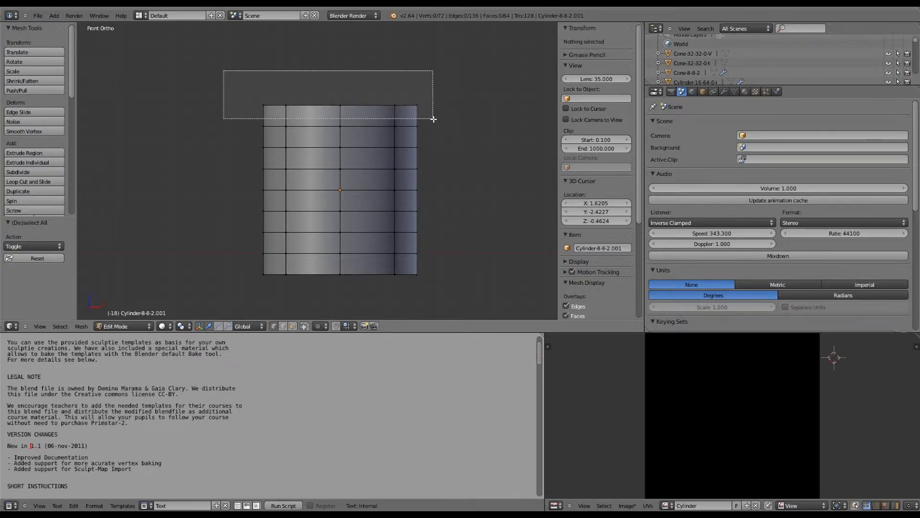
pyautogui.moveTo(434, 119); pyautogui.dragTo(434, 118)
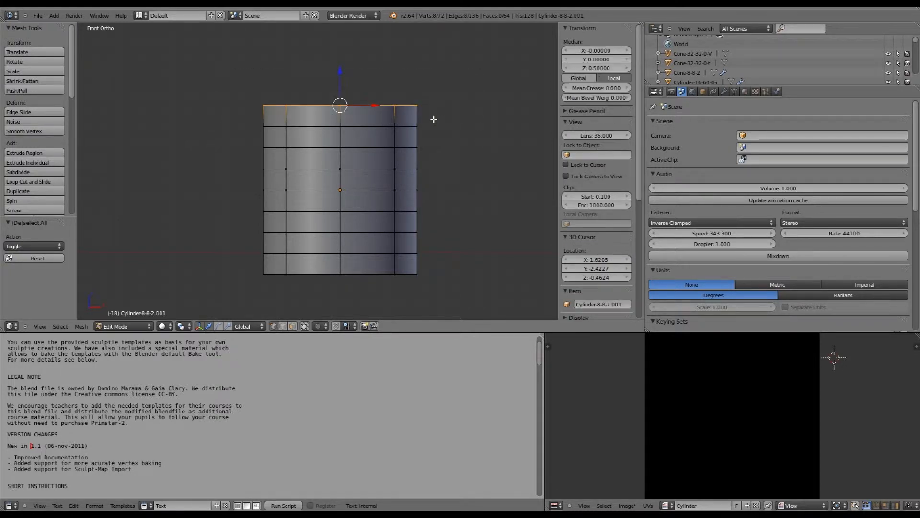
pyautogui.press('s')
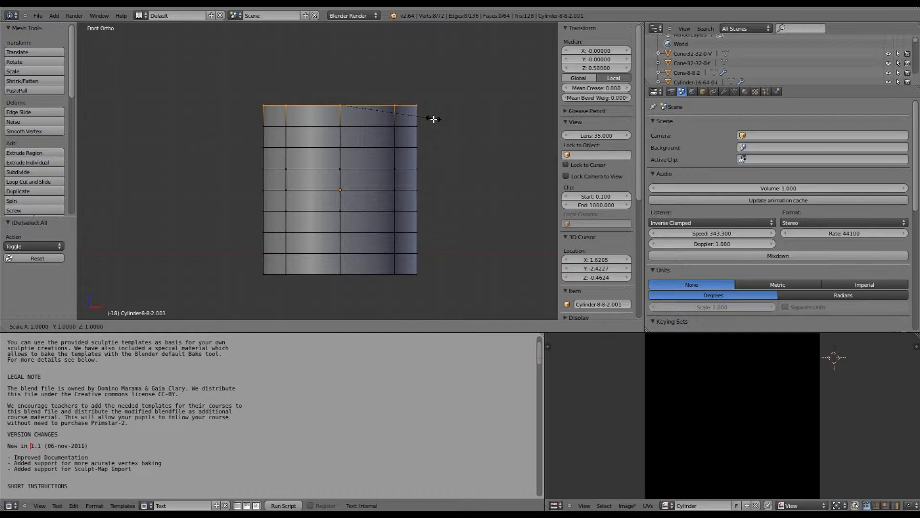
pyautogui.press('0')
pyautogui.press('Return')
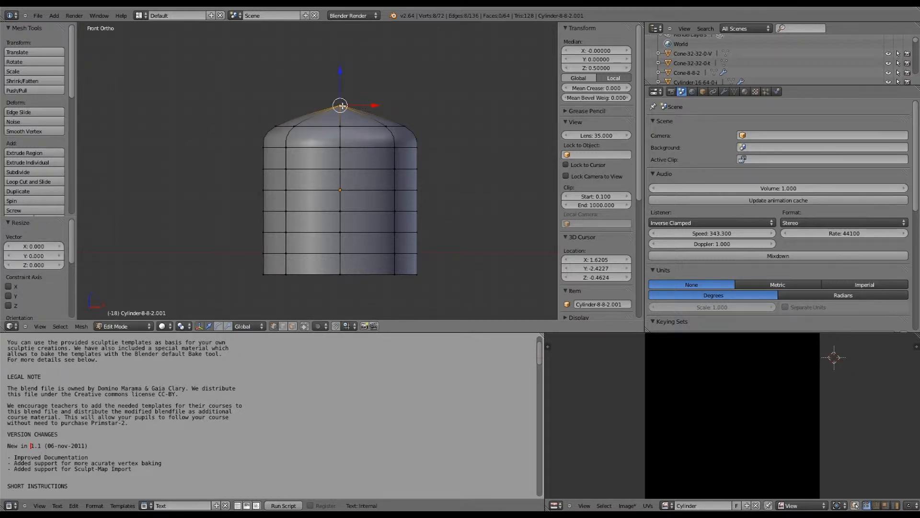
# Select only the bottom ring of vertices and scale it down to a single point on the cylinder's axis
pyautogui.press('a')
pyautogui.press('b')
pyautogui.moveTo(235, 264); pyautogui.dragTo(453, 287)
pyautogui.press('s')
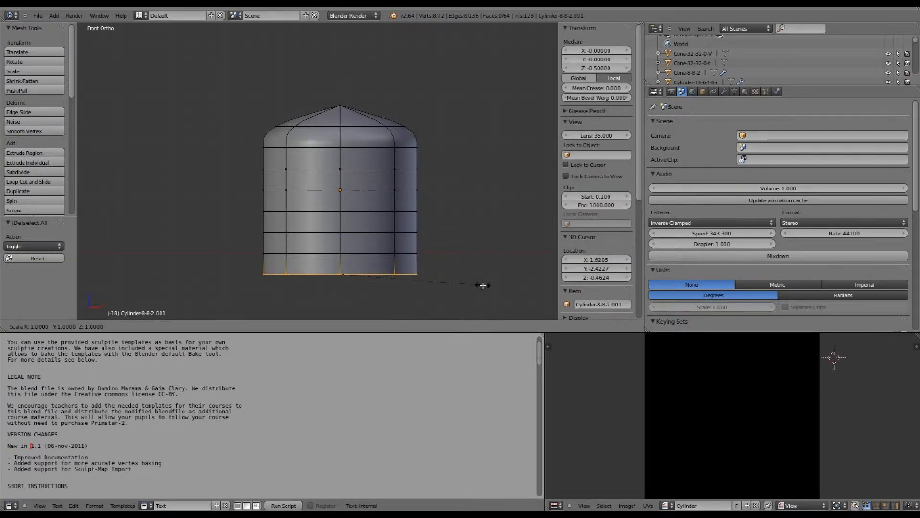
pyautogui.click(339, 274)
pyautogui.press('a')
pyautogui.press('b')
pyautogui.moveTo(223, 246); pyautogui.dragTo(433, 303)
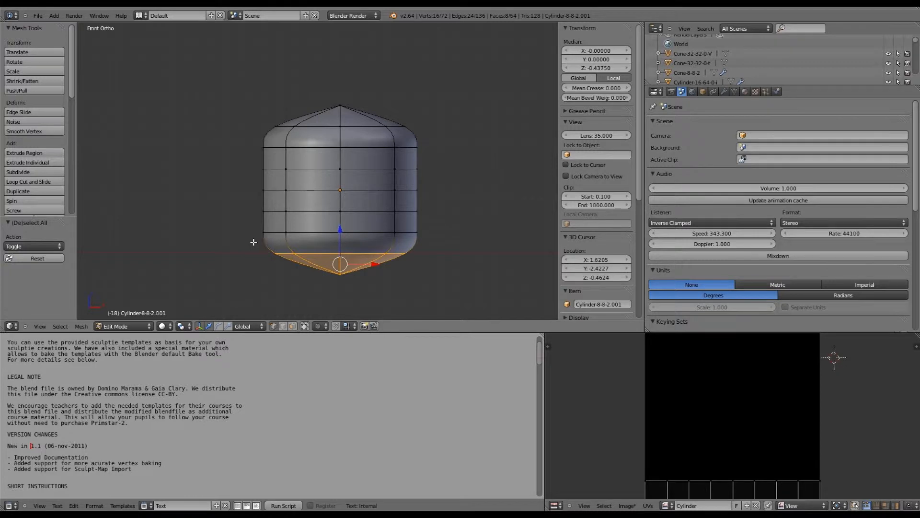
pyautogui.press('a')
pyautogui.press('b')
pyautogui.moveTo(236, 226); pyautogui.dragTo(429, 283)
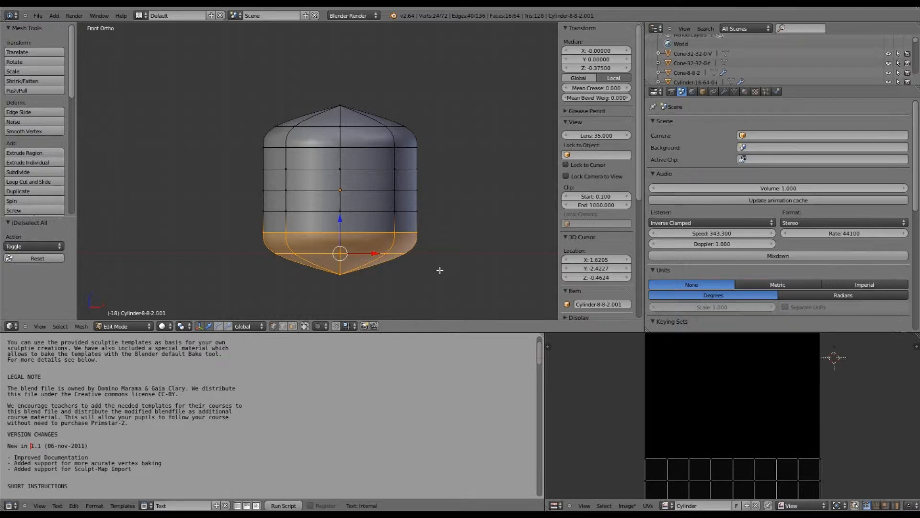
# Flatten the bottom three rings of vertices into one plane by scaling them to 0 along Z, and clear the selection
pyautogui.press('a')
pyautogui.press('b')
pyautogui.moveTo(450, 293); pyautogui.dragTo(222, 218)
pyautogui.press('s')
pyautogui.press('z')
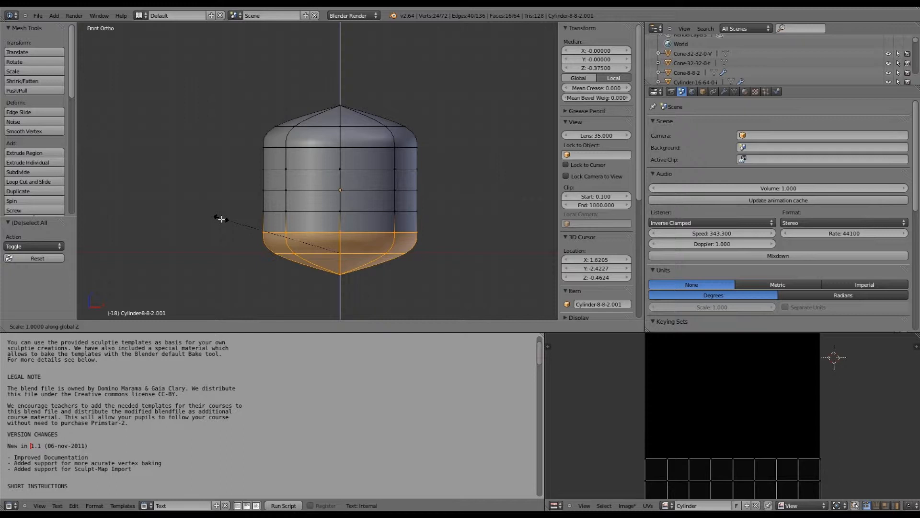
pyautogui.write('0')
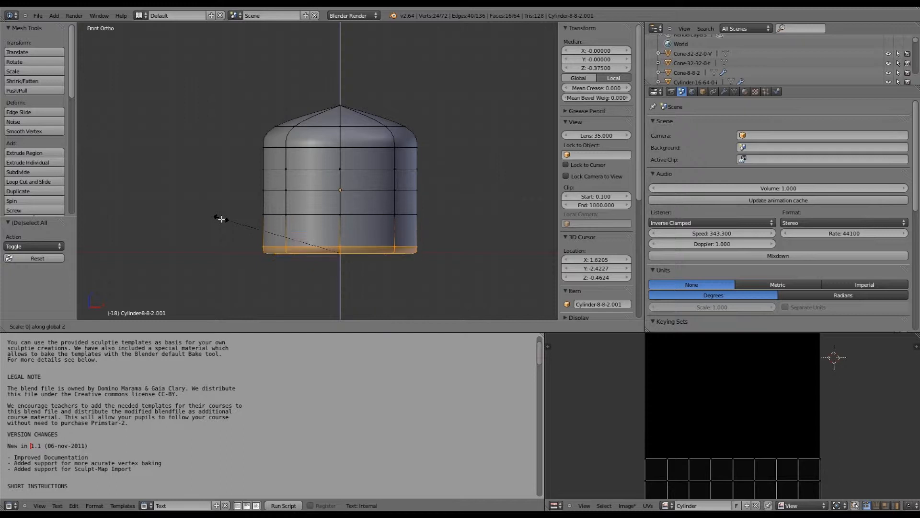
pyautogui.press('Return')
pyautogui.press('a')
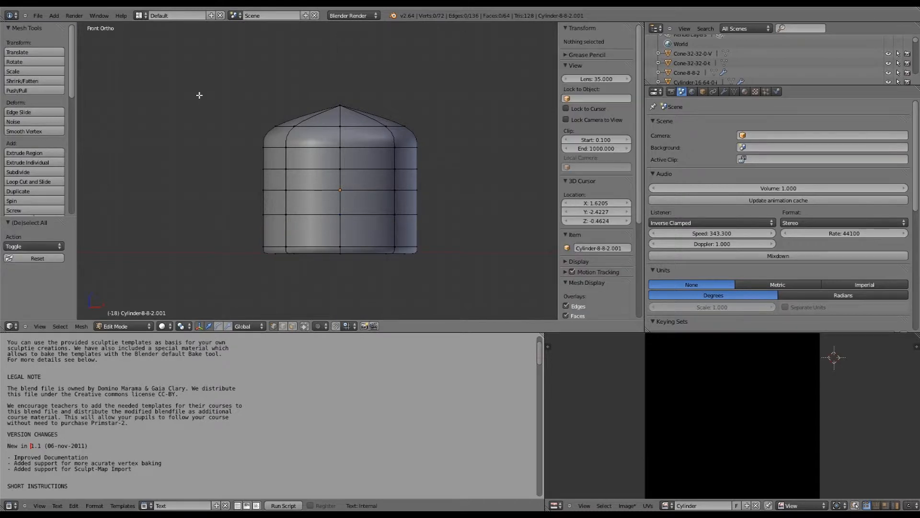
# Flatten the top three rings of vertices by scaling them to 0 along Z, and clear the selection
pyautogui.press('b')
pyautogui.moveTo(187, 75); pyautogui.dragTo(424, 151)
pyautogui.write('s')
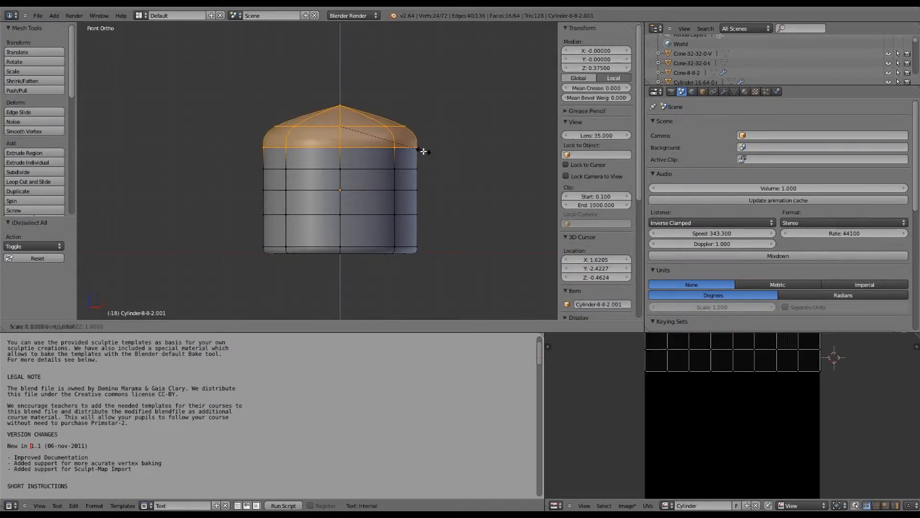
pyautogui.write('z0')
pyautogui.press('Return')
pyautogui.press('a')
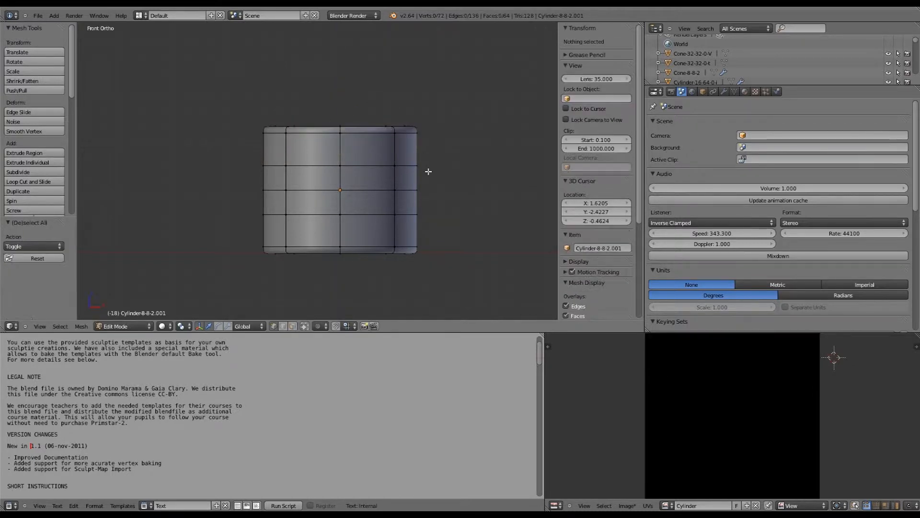
# Examine the closed cylinder's caps from several angles in both mesh editing and object mode
pyautogui.scroll(1, 427, 171)
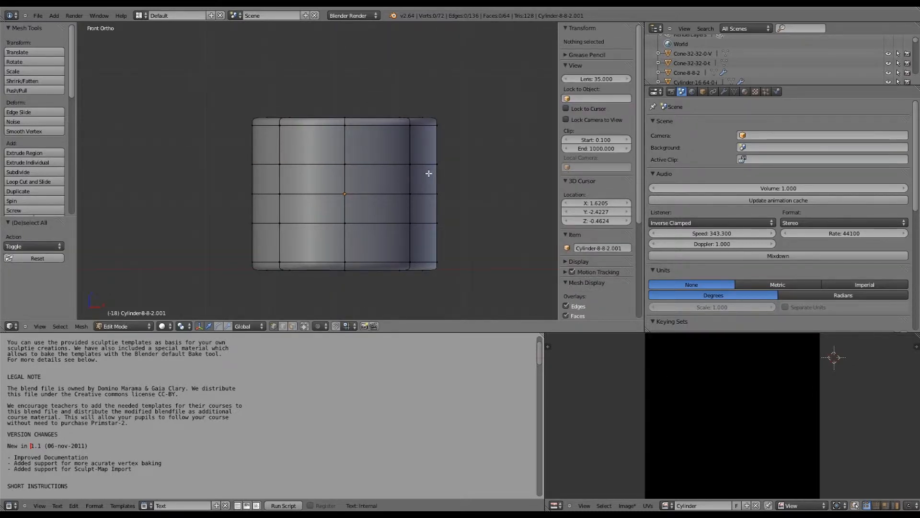
pyautogui.moveTo(429, 174)
pyautogui.mouseDown(button='middle')
pyautogui.moveTo(456, 207)
pyautogui.moveTo(427, 177)
pyautogui.mouseUp(button='middle')
pyautogui.press('Tab')
pyautogui.press('Tab')
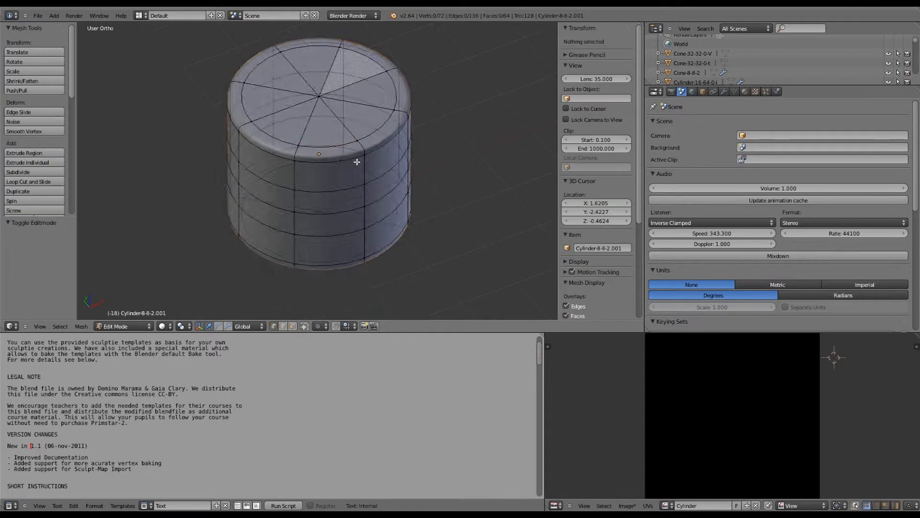
pyautogui.scroll(2, 357, 162)
pyautogui.scroll(-1, 357, 162)
pyautogui.press('Tab')
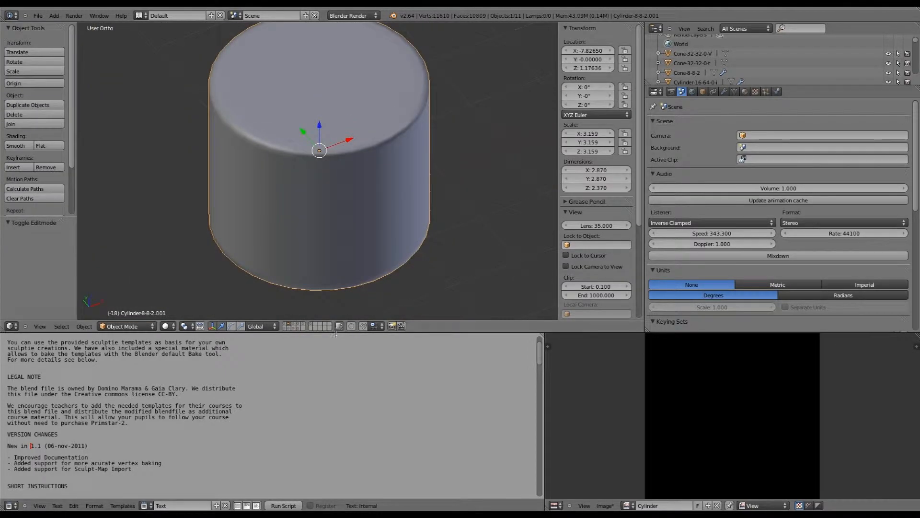
pyautogui.press('Tab')
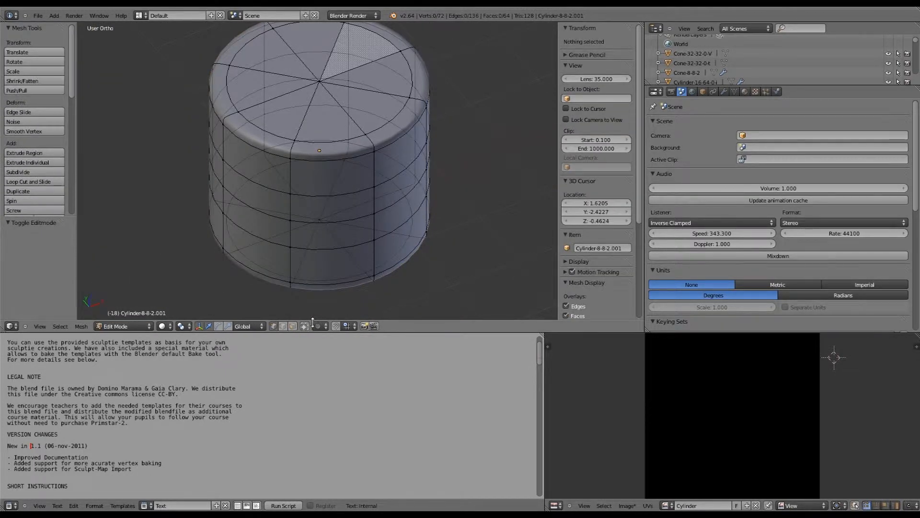
pyautogui.moveTo(412, 159); pyautogui.dragTo(361, 145, button='middle')
pyautogui.press('Tab')
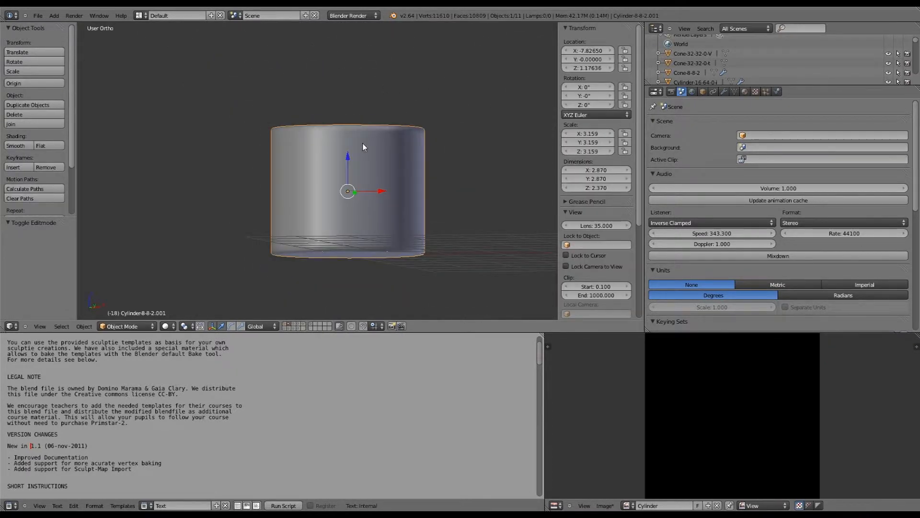
# Spread the three middle vertex rings apart by scaling them along Z by about 2.64, and clear the selection
pyautogui.press('KP_1')
pyautogui.scroll(2, 362, 143)
pyautogui.press('a')
pyautogui.press('a')
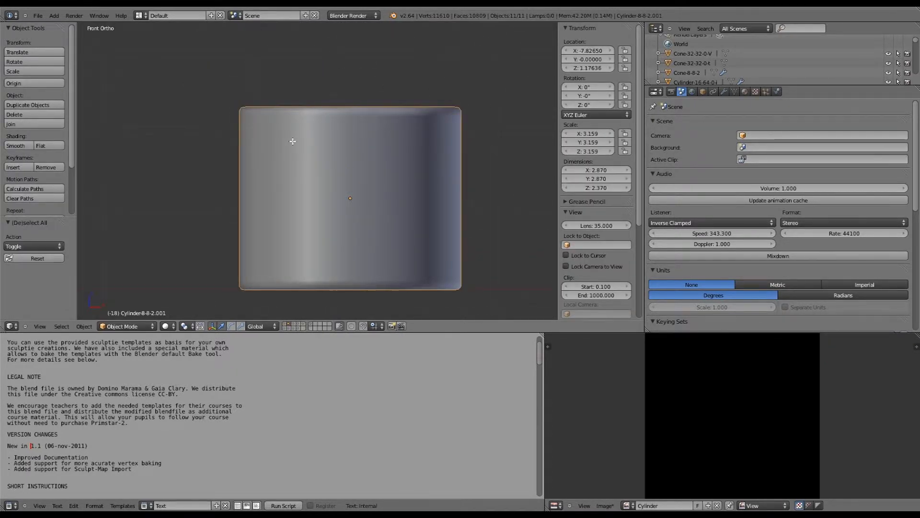
pyautogui.press('Tab')
pyautogui.press('b')
pyautogui.moveTo(187, 135); pyautogui.dragTo(498, 267)
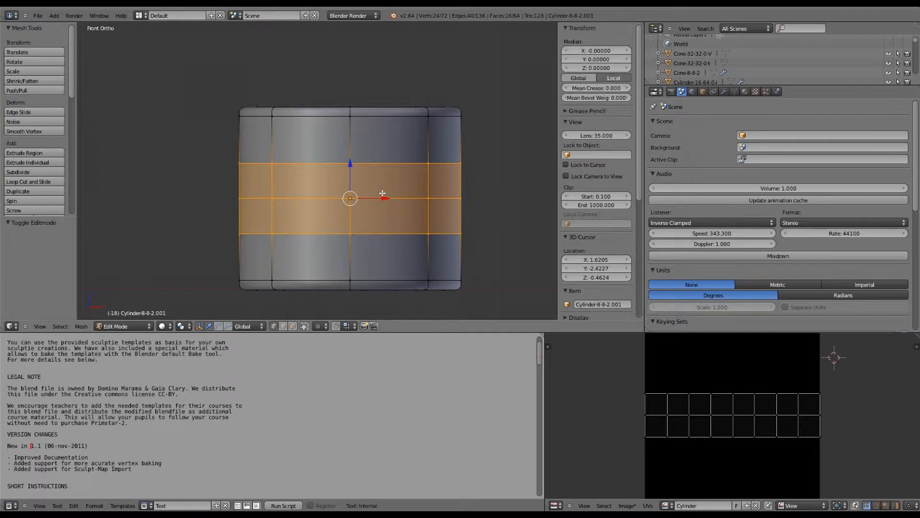
pyautogui.press('s')
pyautogui.press('z')
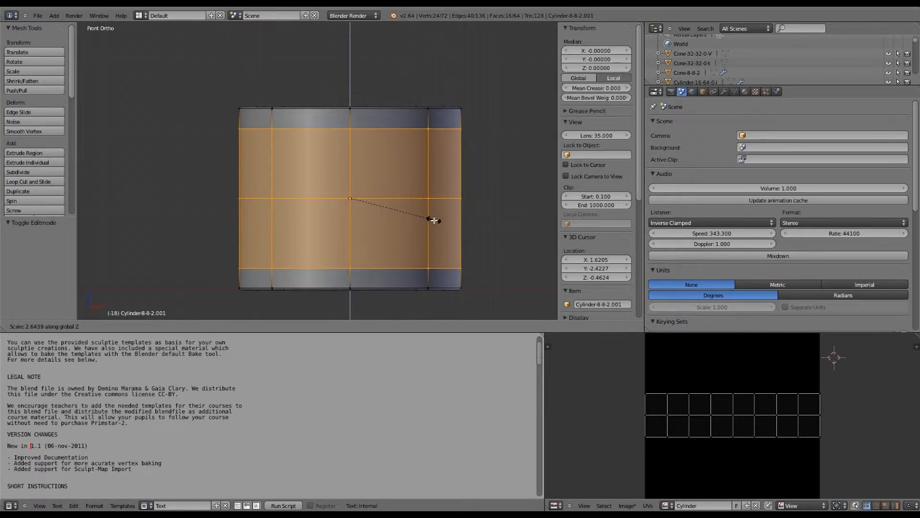
pyautogui.click(431, 218)
pyautogui.press('a')
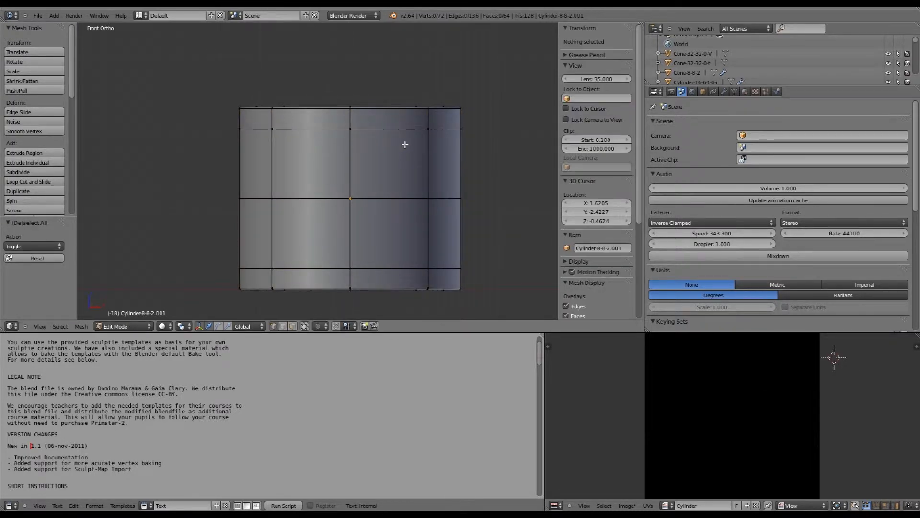
# Check the sharpened cylinder edge in object mode and undo the Z scaling of the middle rings
pyautogui.moveTo(405, 144); pyautogui.dragTo(382, 177, button='middle')
pyautogui.press('Tab')
pyautogui.scroll(3, 405, 187)
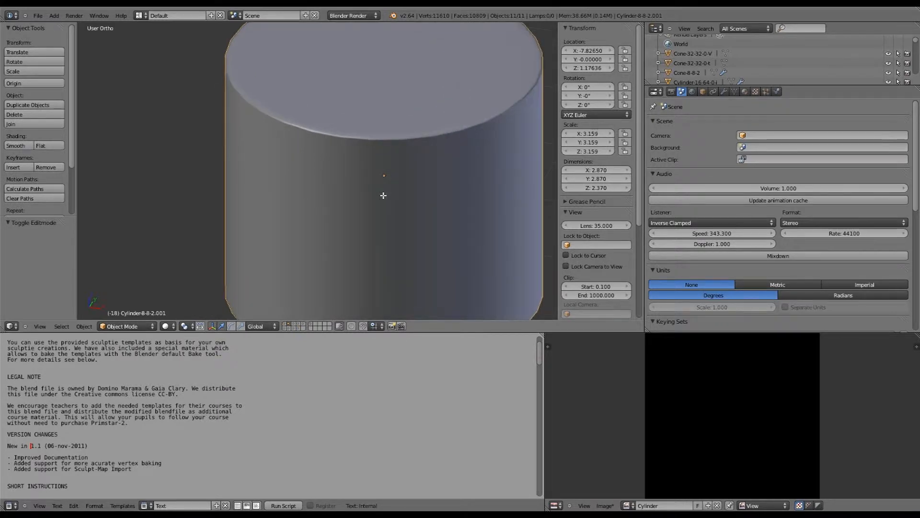
pyautogui.press('Tab')
pyautogui.hotkey('ctrl', 'z')
pyautogui.hotkey('ctrl', 'z')
pyautogui.hotkey('ctrl', 'z')
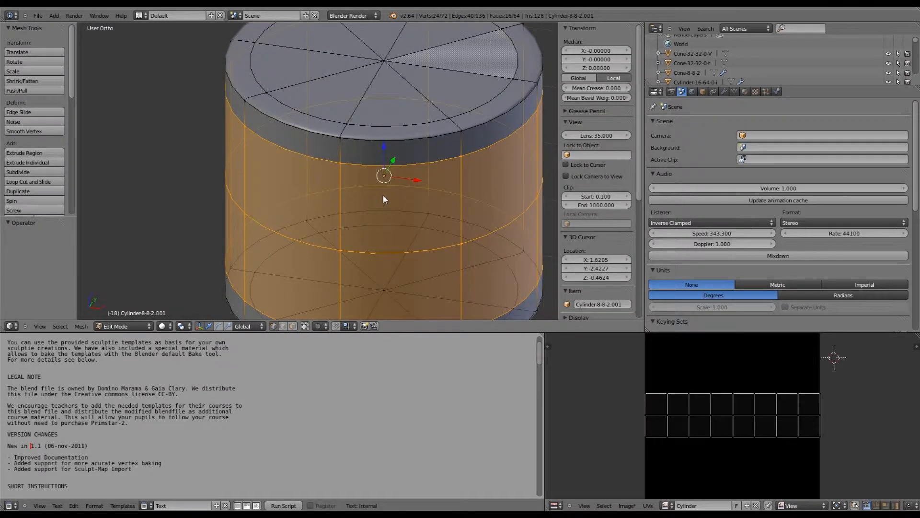
# Examine the cylinder's rounded edges and ring spacing in front and top views
pyautogui.press('Tab')
pyautogui.press('KP_1')
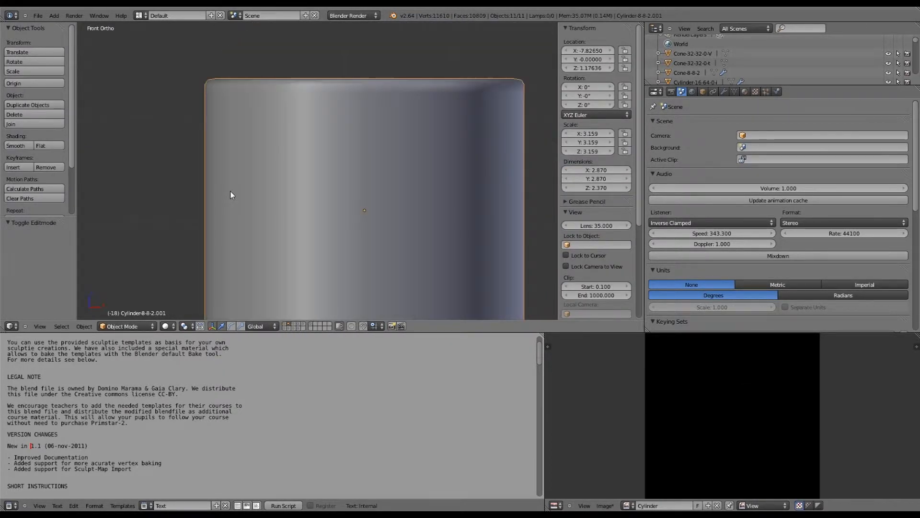
pyautogui.scroll(-2, 230, 195)
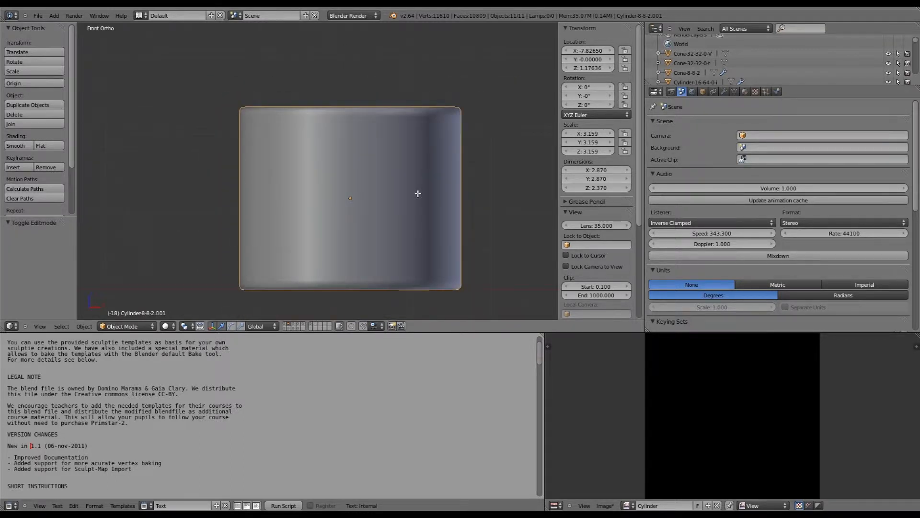
pyautogui.press('Tab')
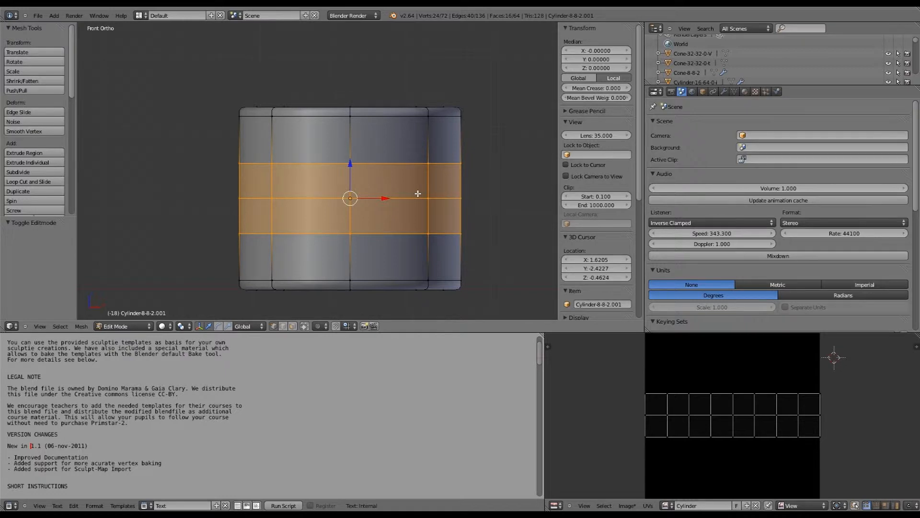
pyautogui.scroll(2, 418, 193)
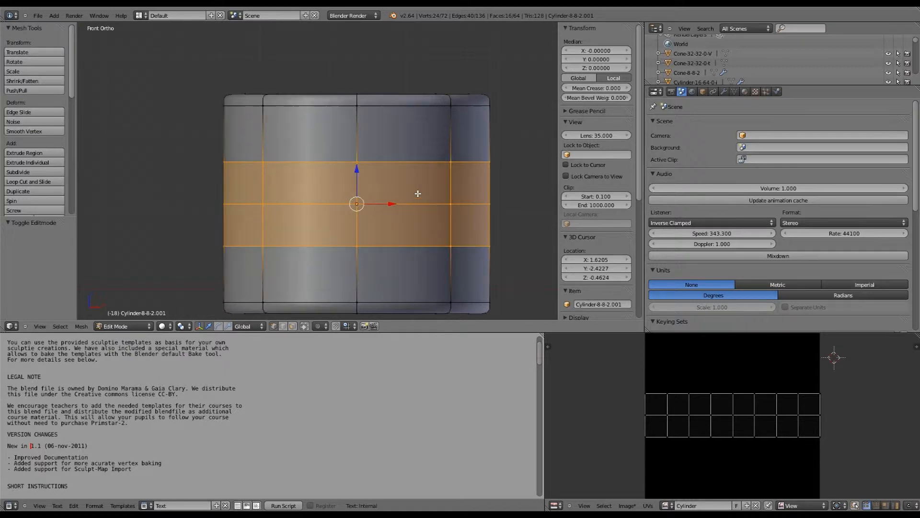
pyautogui.scroll(-2, 418, 194)
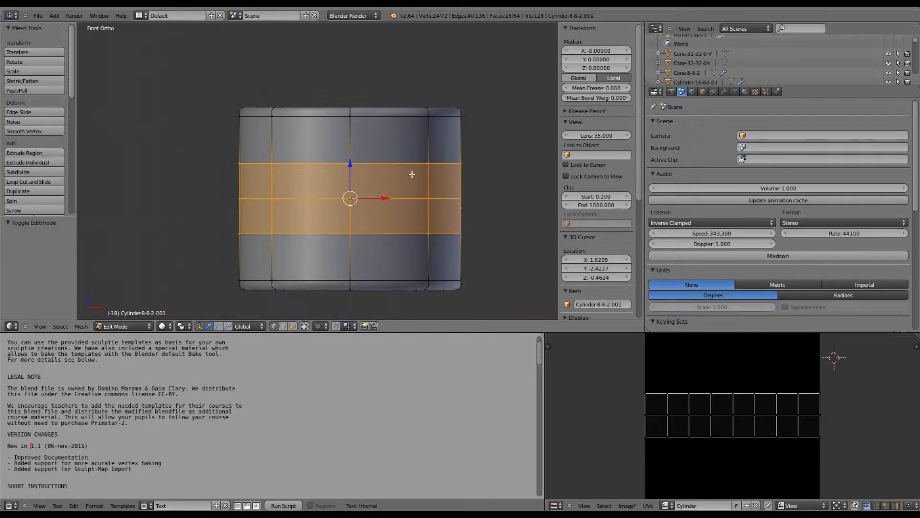
pyautogui.moveTo(413, 176); pyautogui.dragTo(383, 212, button='middle')
pyautogui.press('KP_1')
pyautogui.press('KP_7')
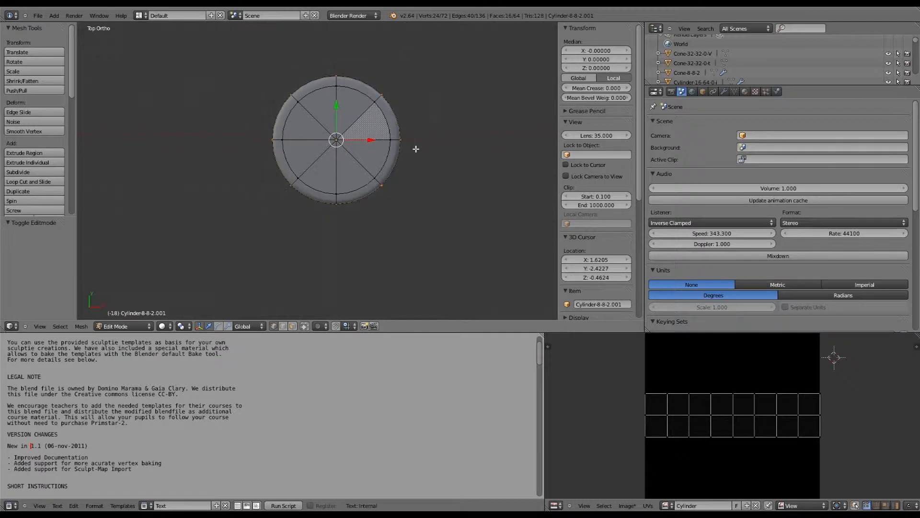
pyautogui.keyDown('shift'); pyautogui.moveTo(415, 146); pyautogui.dragTo(413, 203, button='middle'); pyautogui.keyUp('shift')
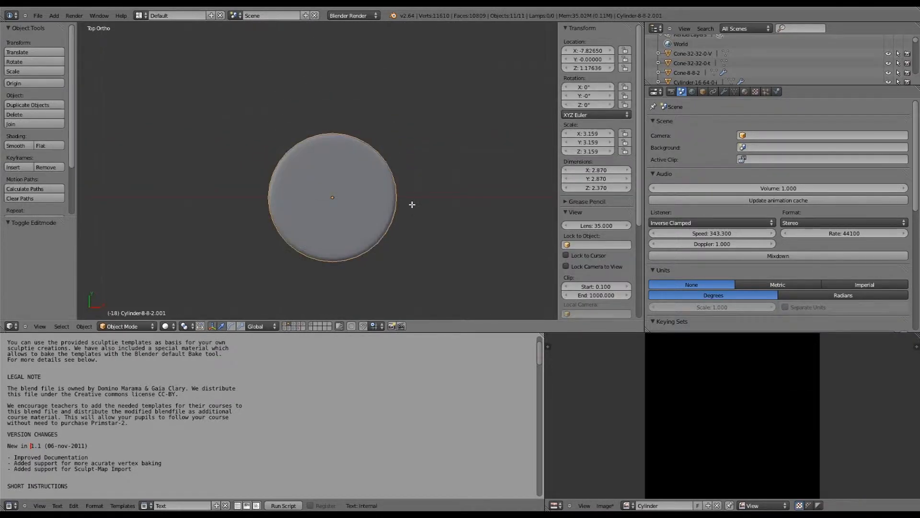
# Select all of the cylinder's vertices and compare its mesh with the smooth object in front view
pyautogui.press('KP_1')
pyautogui.press('Tab')
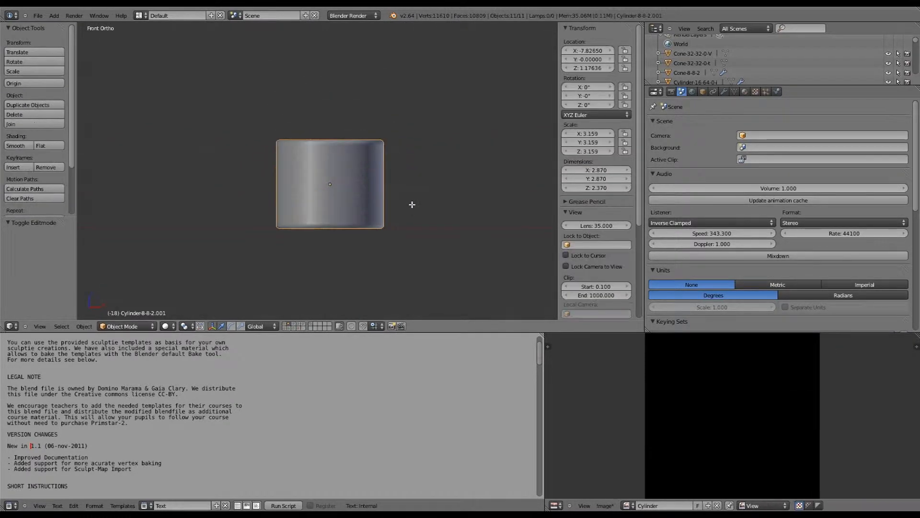
pyautogui.press('Tab')
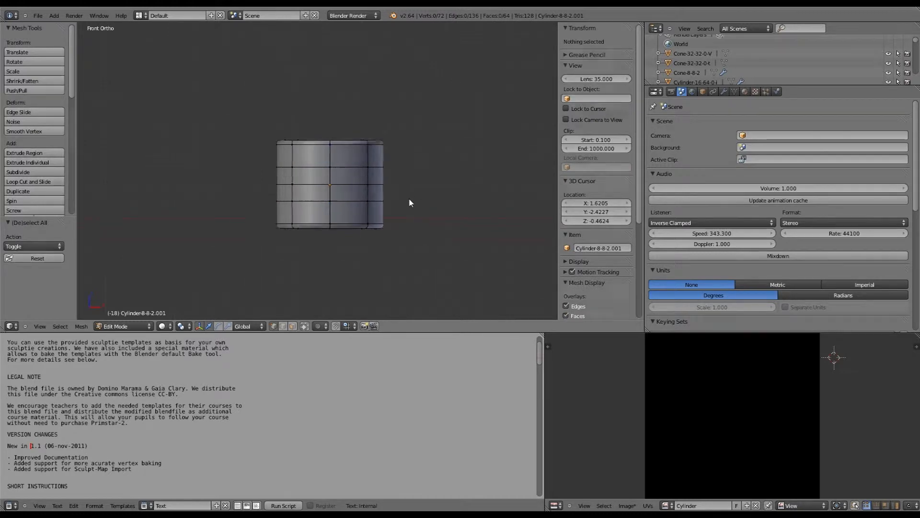
pyautogui.press('a')
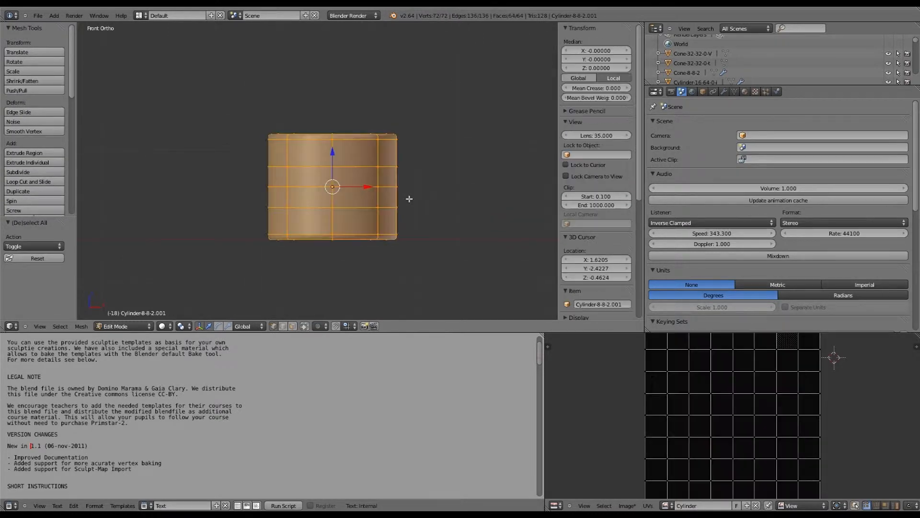
pyautogui.scroll(-3, 410, 199)
pyautogui.keyDown('shift'); pyautogui.moveTo(409, 207); pyautogui.dragTo(334, 184, button='middle'); pyautogui.keyUp('shift')
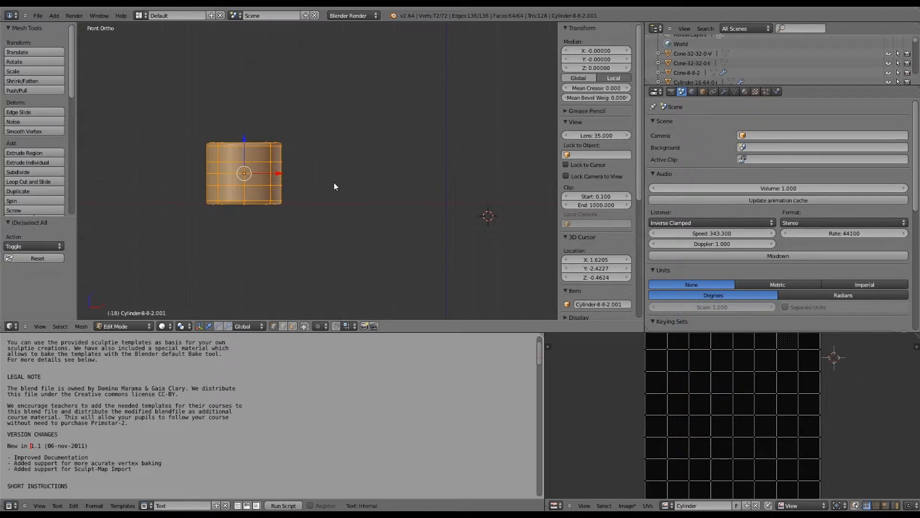
pyautogui.press('Tab')
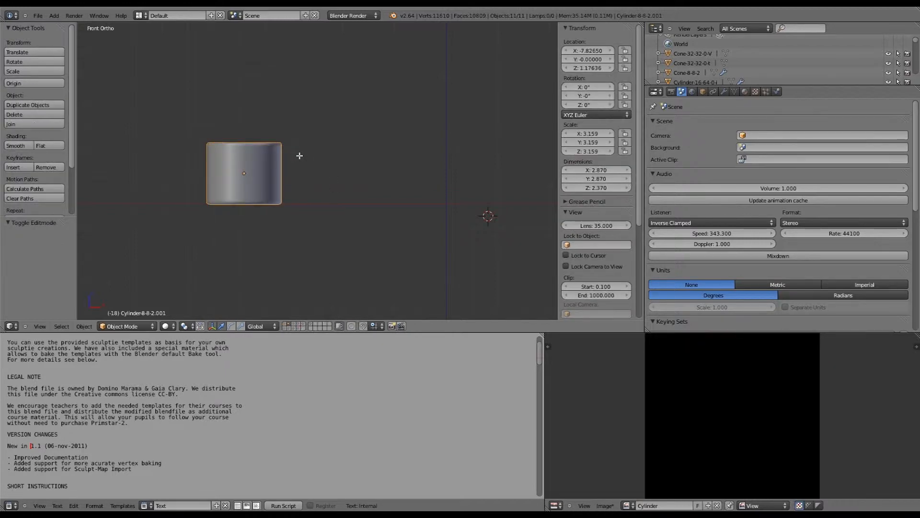
pyautogui.press('Tab')
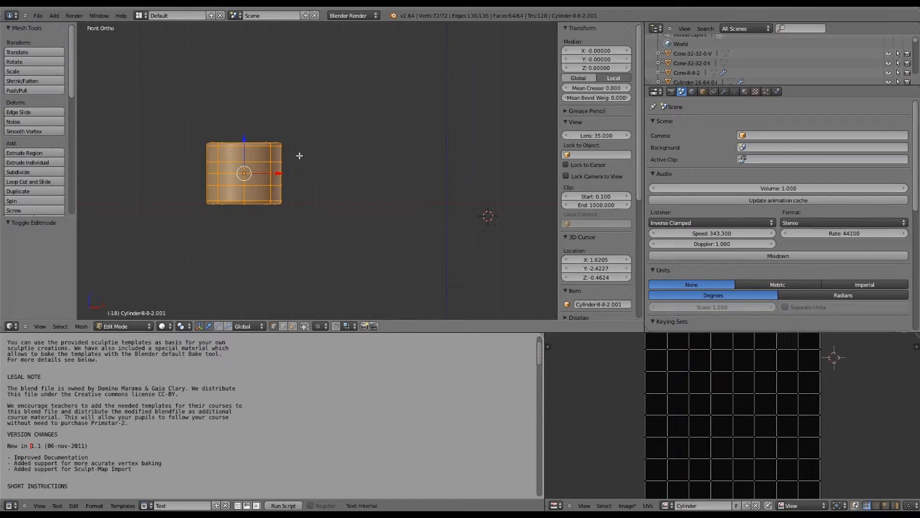
pyautogui.scroll(2, 300, 156)
pyautogui.press('Tab')
pyautogui.press('Tab')
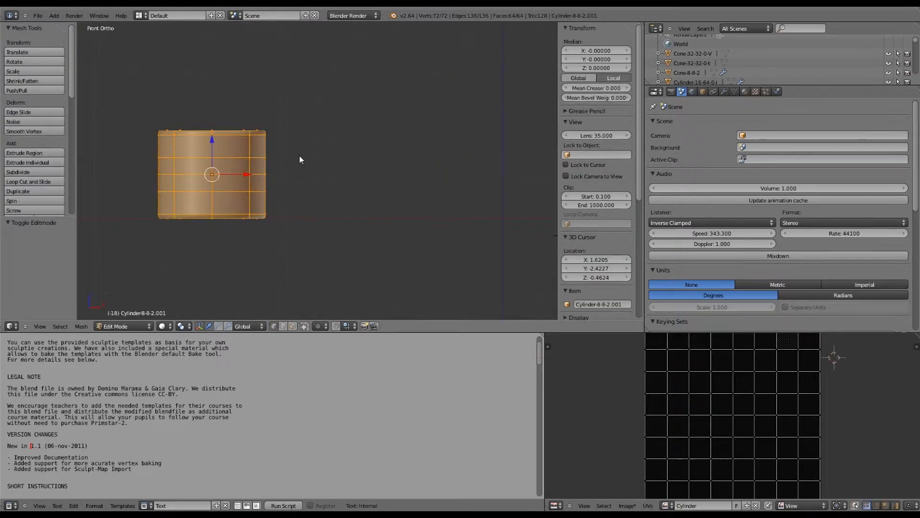
# Duplicate the selection in object mode and move the copy along X by about 4.54
pyautogui.press('Tab')
pyautogui.hotkey('shift', 'd')
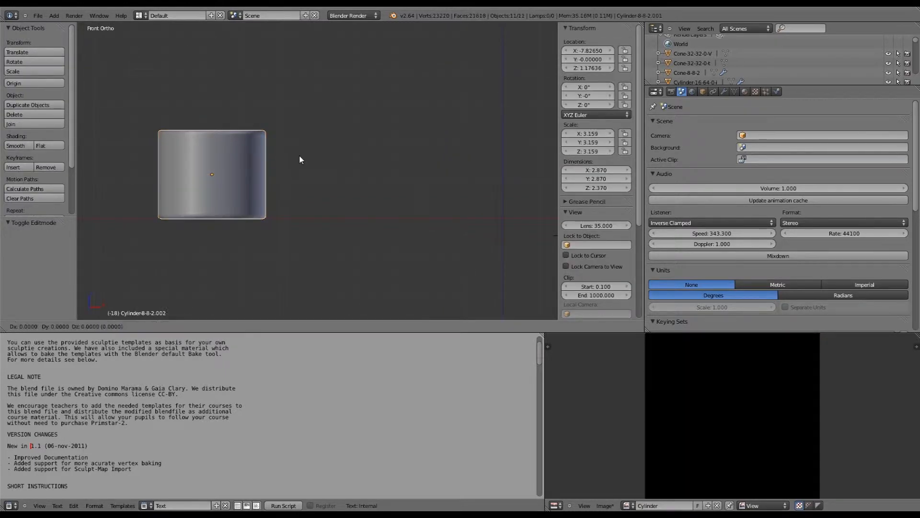
pyautogui.press('Escape')
pyautogui.press('g')
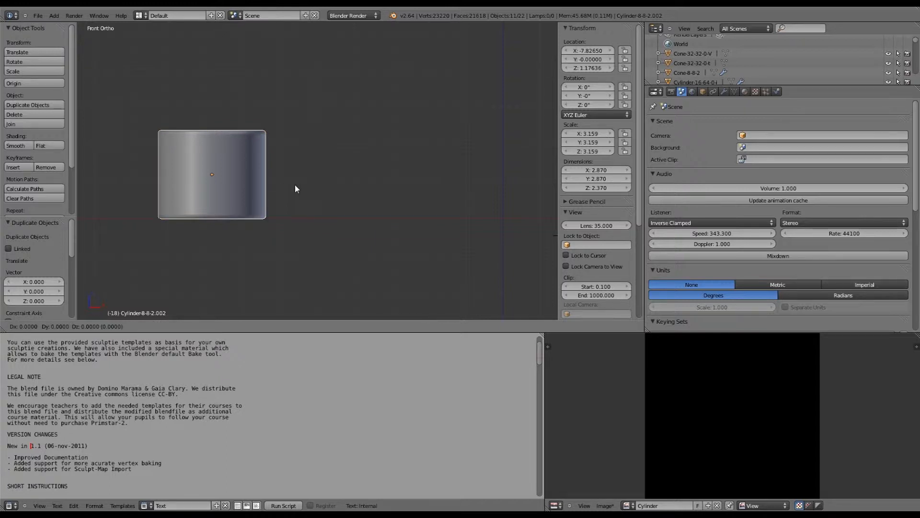
pyautogui.press('x')
pyautogui.click(463, 187)
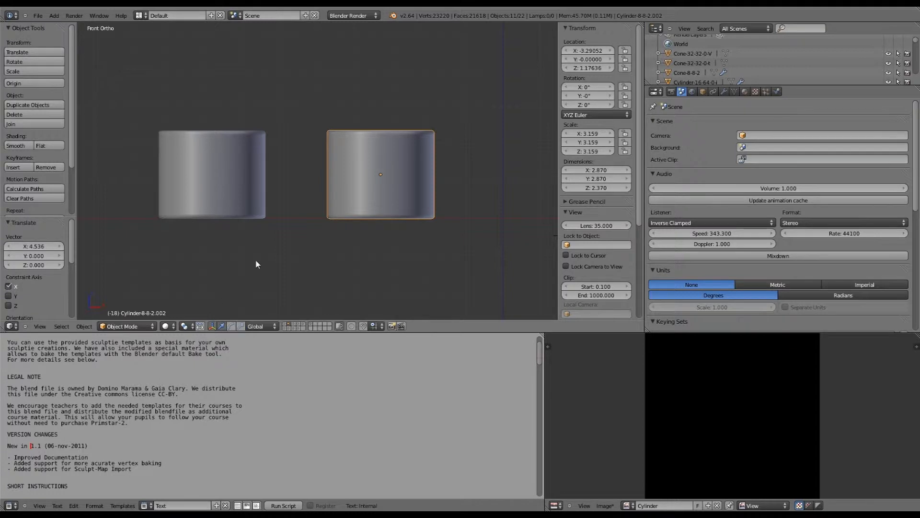
# Turn on the transform manipulator with only the copied cylinder selected, and view both cylinders from above at an angle
pyautogui.click(211, 325)
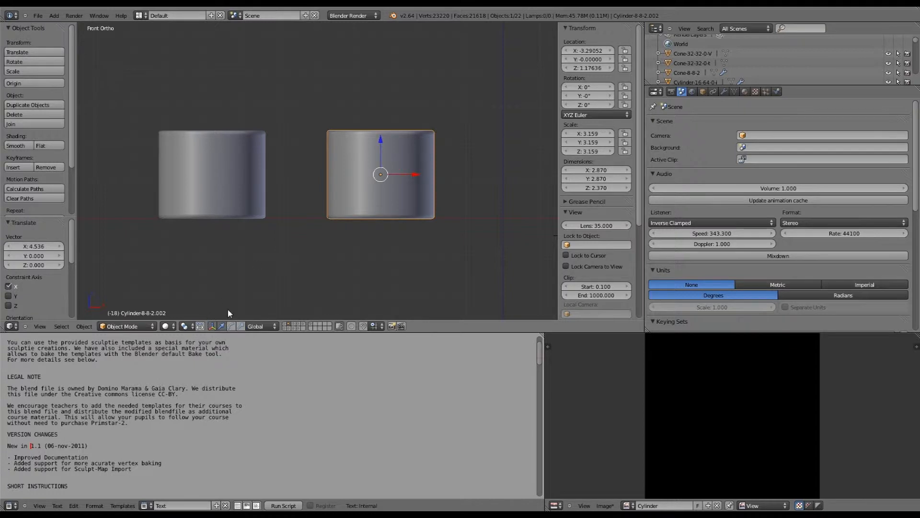
pyautogui.scroll(-10, 428, 197)
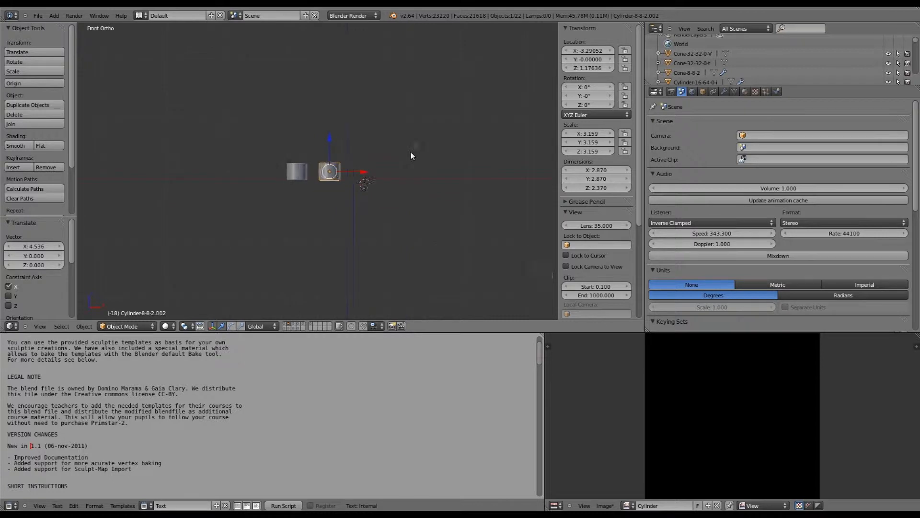
pyautogui.scroll(10, 422, 204)
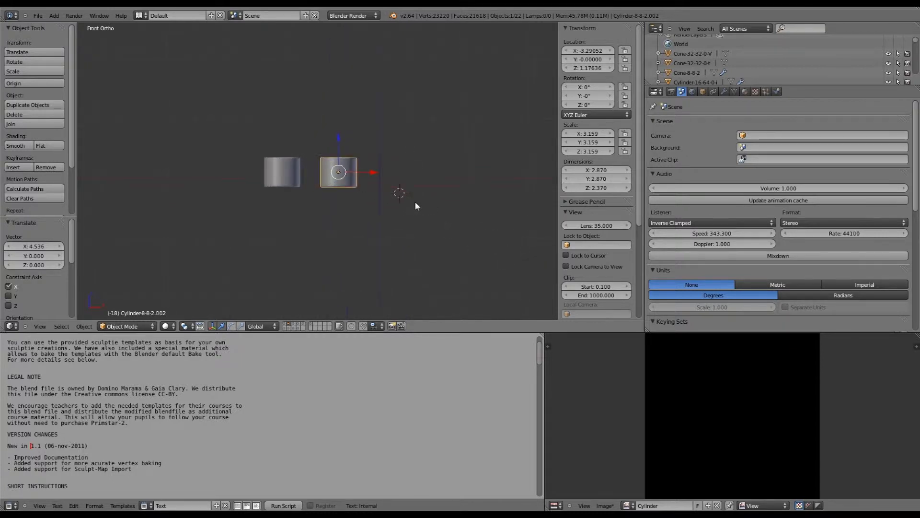
pyautogui.moveTo(421, 160); pyautogui.dragTo(417, 196, button='middle')
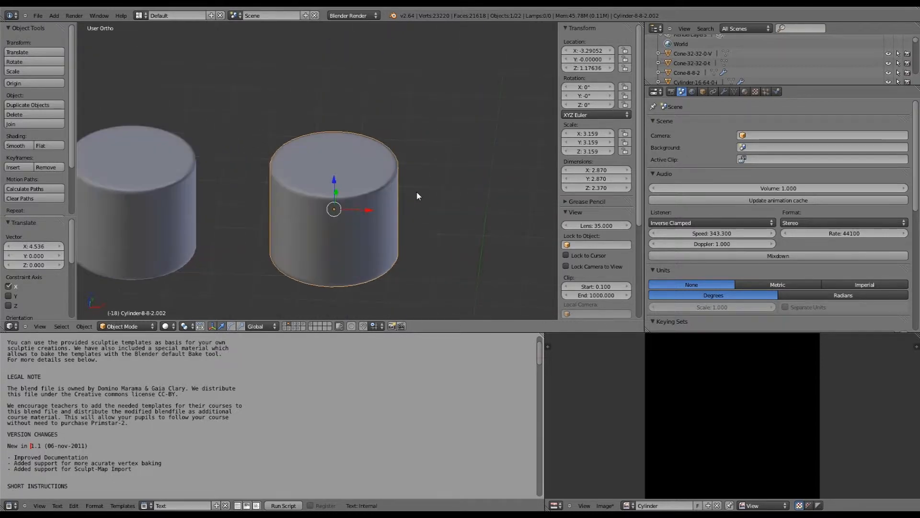
# Scale the copied cylinder's four diagonal vertex columns outward by about 1.5 in X and Y with Z locked, and clear the selection
pyautogui.press('KP_7')
pyautogui.press('Tab')
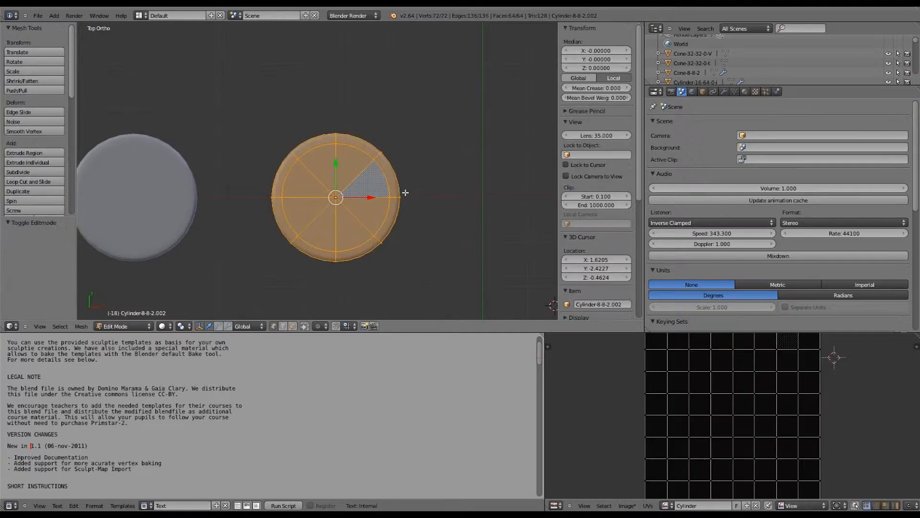
pyautogui.scroll(2, 403, 193)
pyautogui.press('a')
pyautogui.rightClick(288, 154)
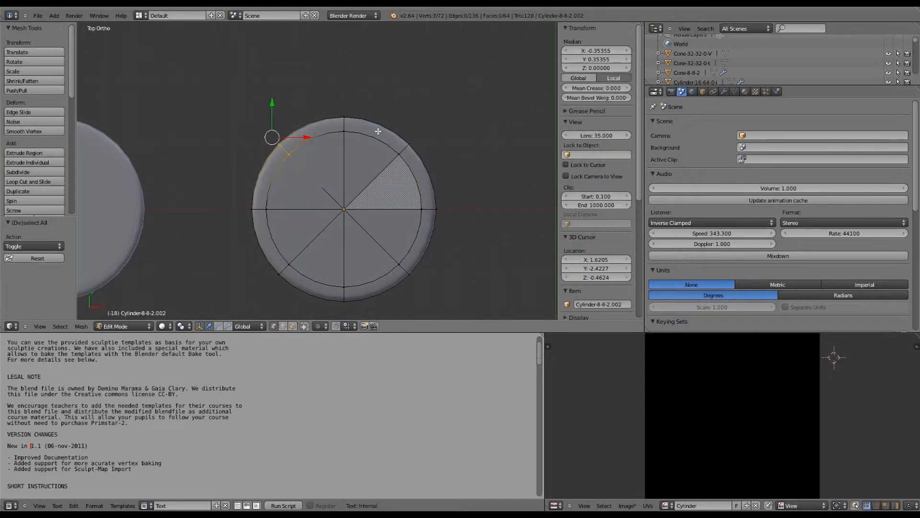
pyautogui.keyDown('shift'); pyautogui.rightClick(398, 154); pyautogui.keyUp('shift')
pyautogui.keyDown('shift'); pyautogui.rightClick(286, 262); pyautogui.keyUp('shift')
pyautogui.keyDown('shift'); pyautogui.rightClick(417, 267); pyautogui.keyUp('shift')
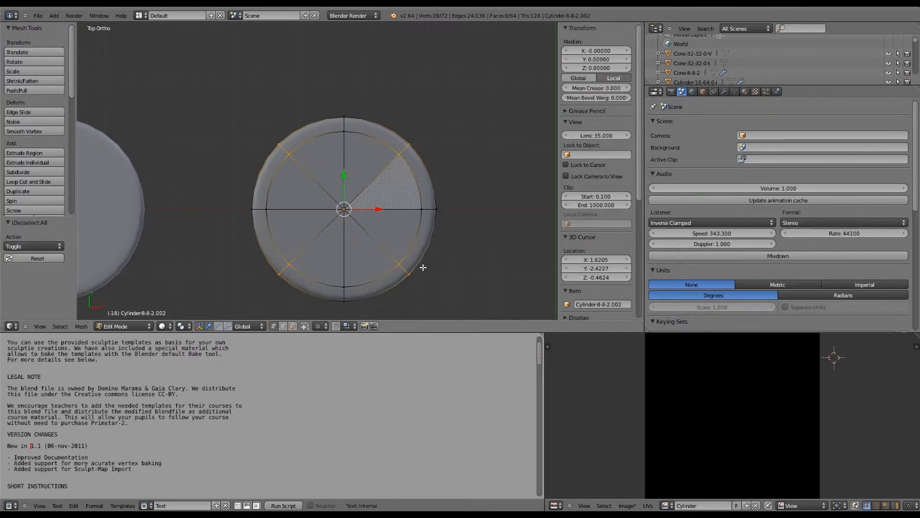
pyautogui.press('s')
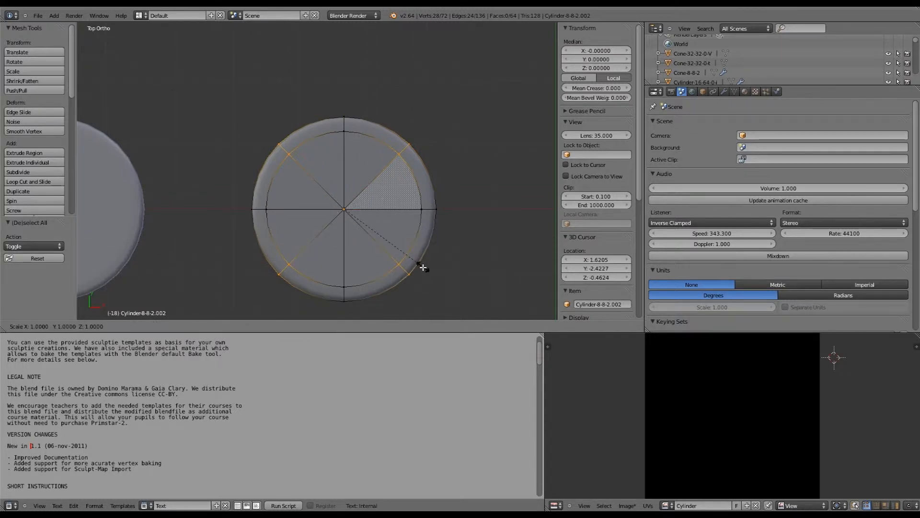
pyautogui.hotkey('shift', 'z')
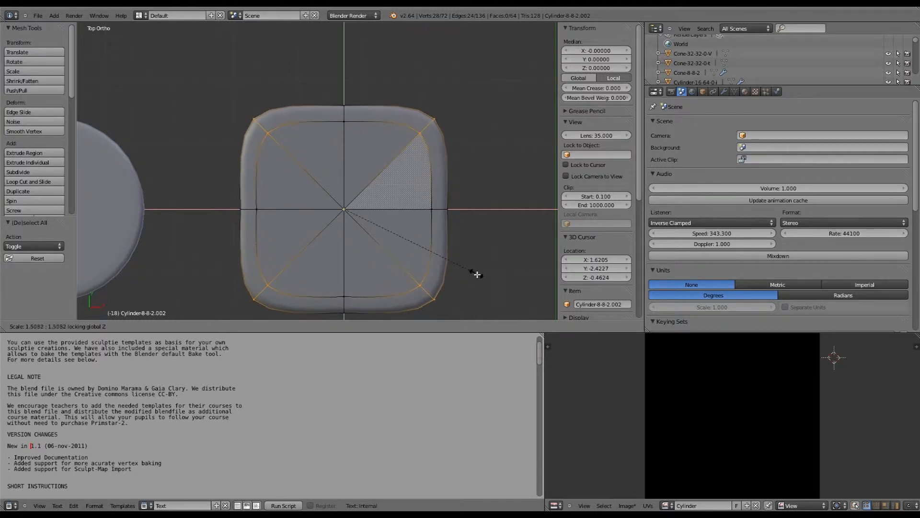
pyautogui.click(477, 273)
pyautogui.press('a')
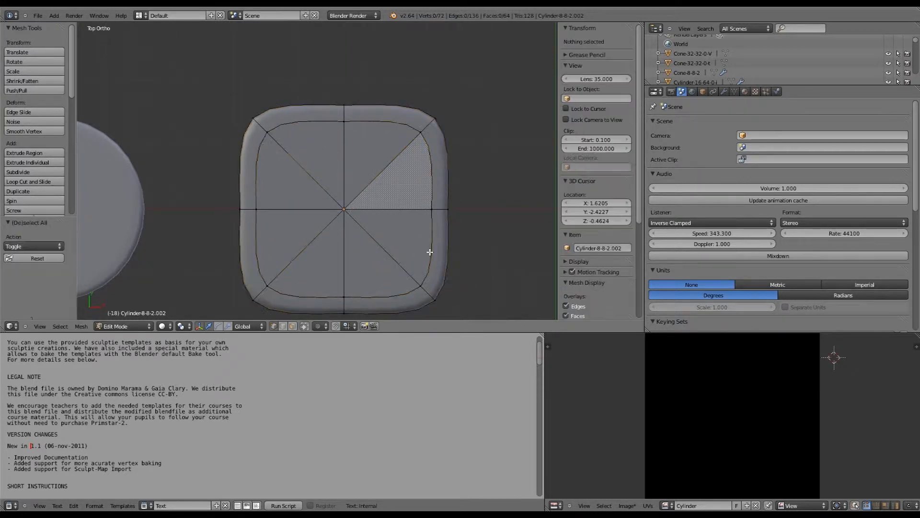
# Examine the squared-off copy's mesh from an angle and in front view
pyautogui.scroll(-3, 374, 252)
pyautogui.scroll(2, 373, 252)
pyautogui.moveTo(421, 281); pyautogui.dragTo(417, 189, button='middle')
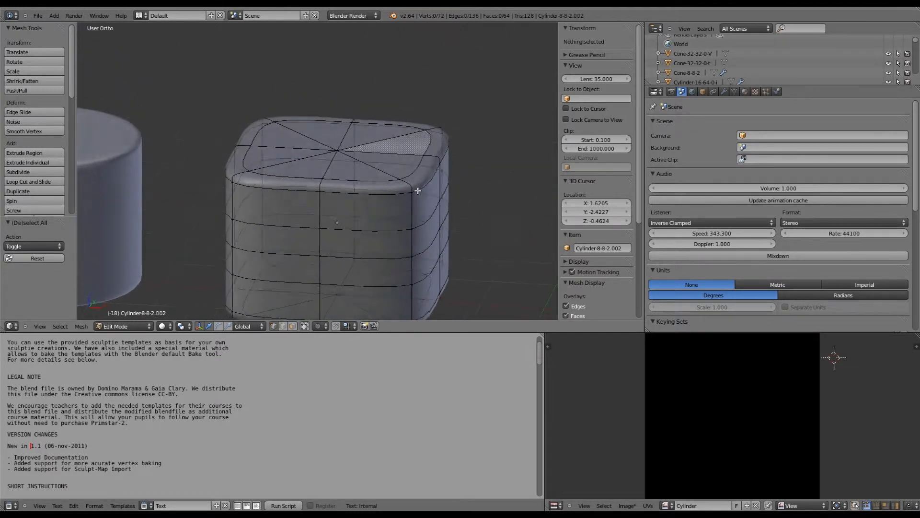
pyautogui.press('KP_1')
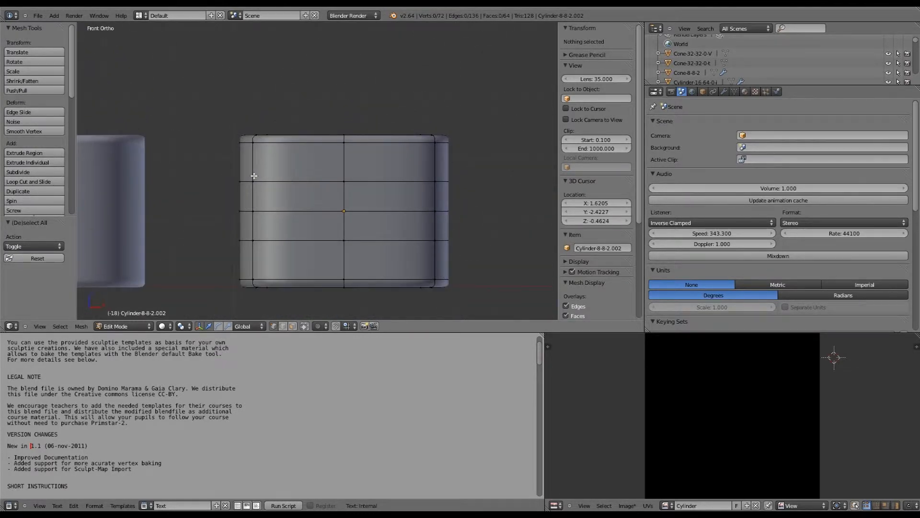
# Try to squeeze the box's three middle vertex rings closer together along Z in front view
pyautogui.press('b')
pyautogui.moveTo(207, 159); pyautogui.dragTo(465, 259)
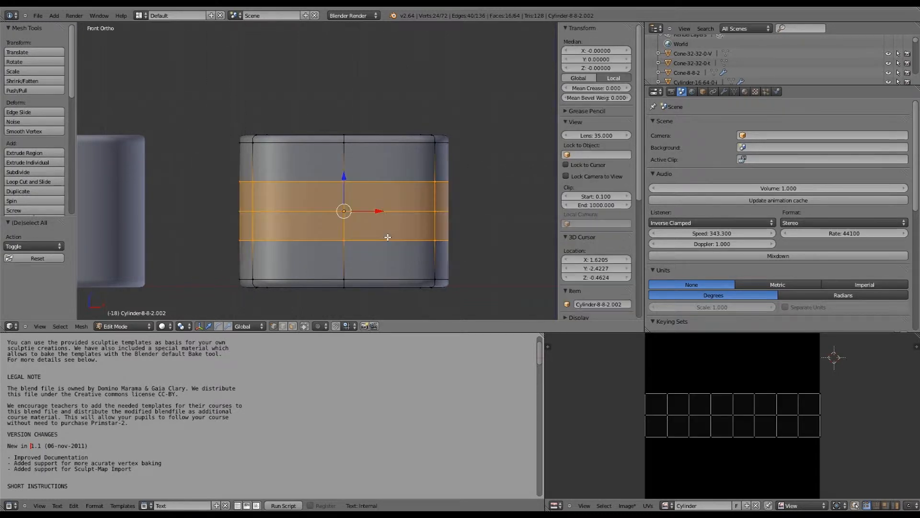
pyautogui.press('s')
pyautogui.press('z')
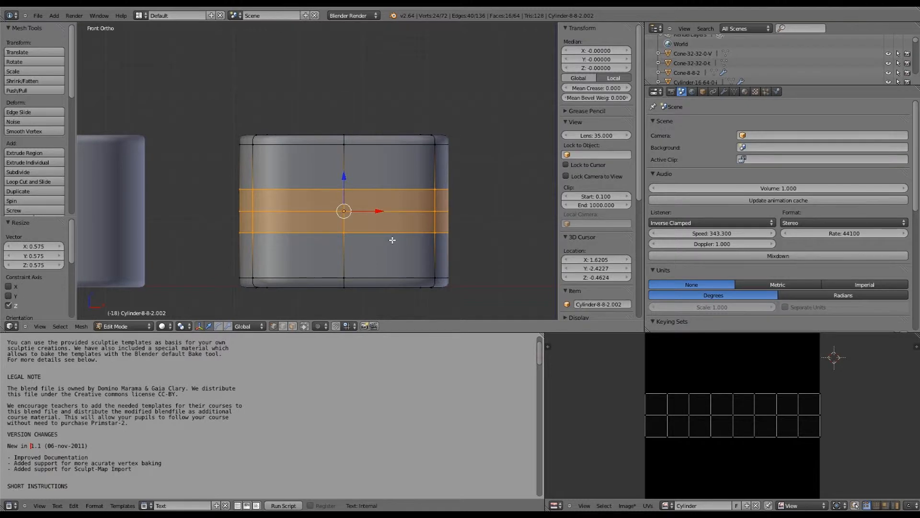
# Leave edit mode, duplicate the rounded box and move the copy about 4.22 along X in front view
pyautogui.press('KP_7')
pyautogui.press('Tab')
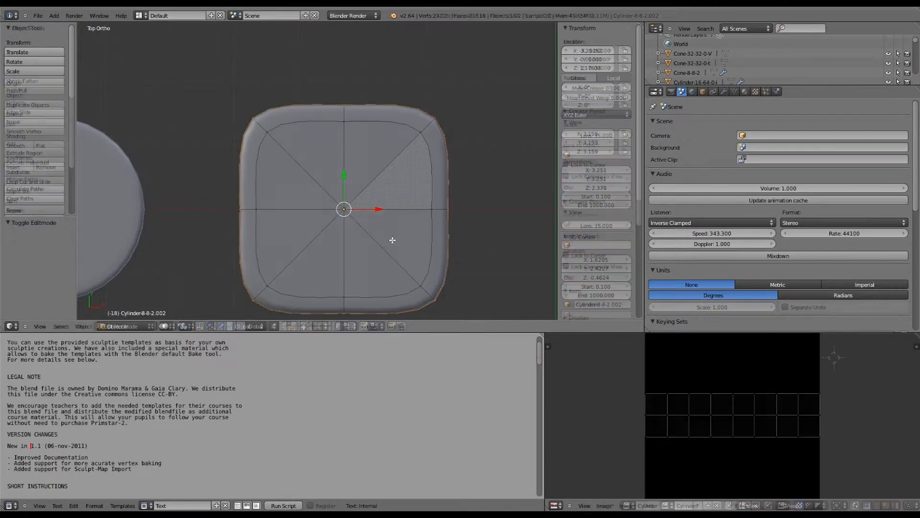
pyautogui.press('Tab')
pyautogui.scroll(-2, 411, 255)
pyautogui.press('Tab')
pyautogui.moveTo(435, 270); pyautogui.dragTo(188, 172, button='middle')
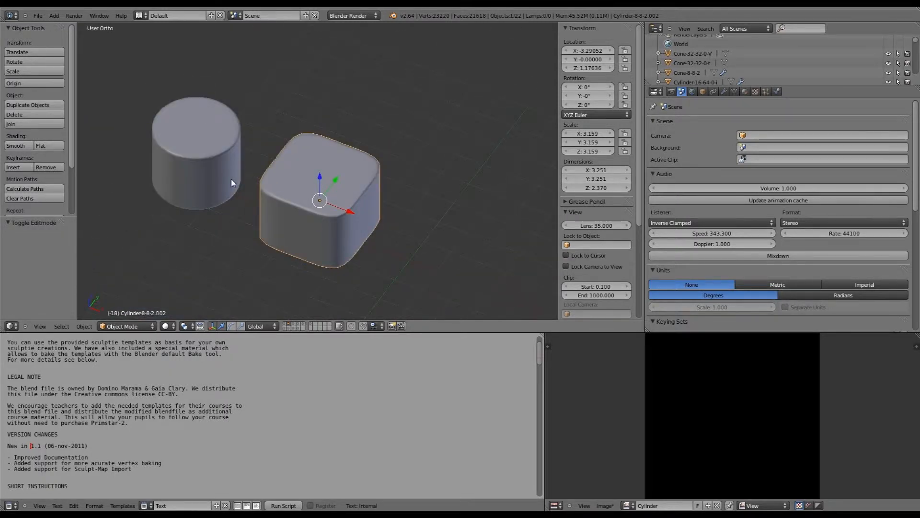
pyautogui.press('KP_1')
pyautogui.hotkey('shift', 'd')
pyautogui.press('x')
pyautogui.click(495, 202)
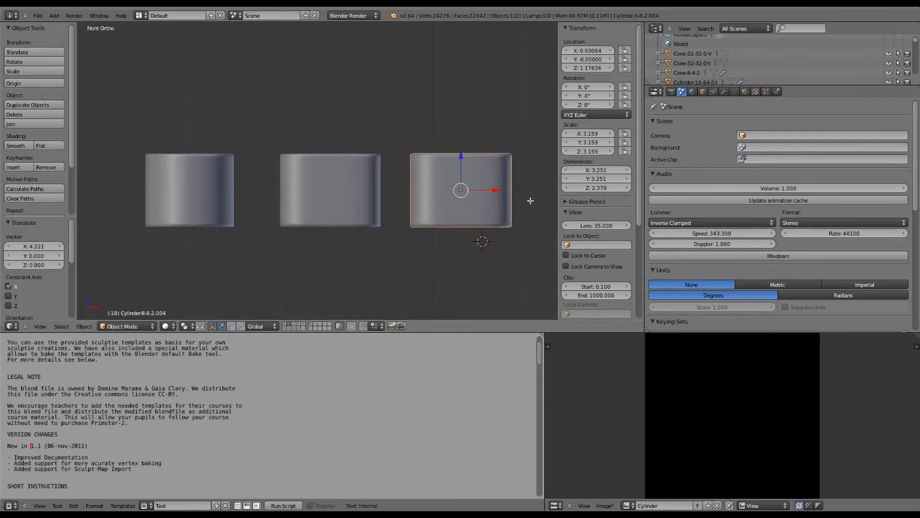
# Duplicate the small Cylinder-32-32-0-t.001 template and place its copy above the new box, about -40.12 in X and 19.99 in Z from the original
pyautogui.press('Tab')
pyautogui.keyDown('shift'); pyautogui.moveTo(527, 200); pyautogui.dragTo(324, 201, button='middle'); pyautogui.keyUp('shift')
pyautogui.press('Tab')
pyautogui.scroll(-5, 410, 188)
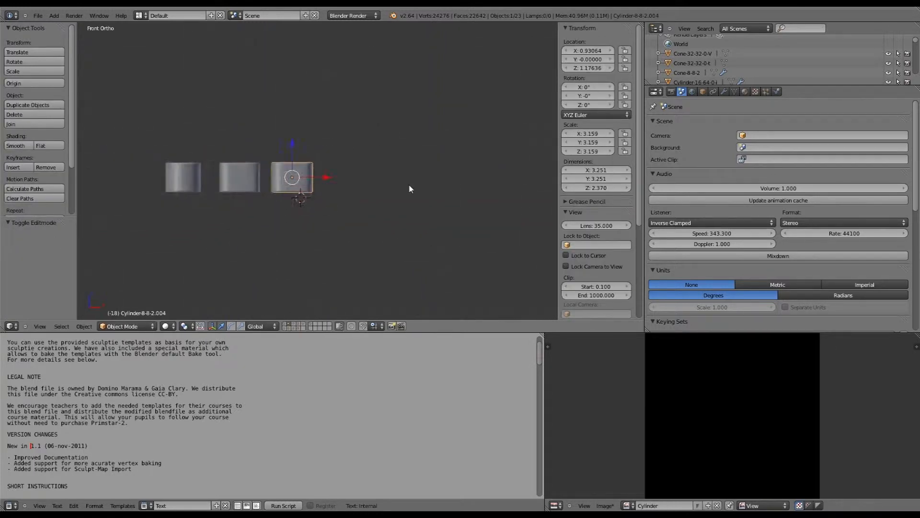
pyautogui.scroll(-6, 410, 188)
pyautogui.press('a')
pyautogui.rightClick(475, 224)
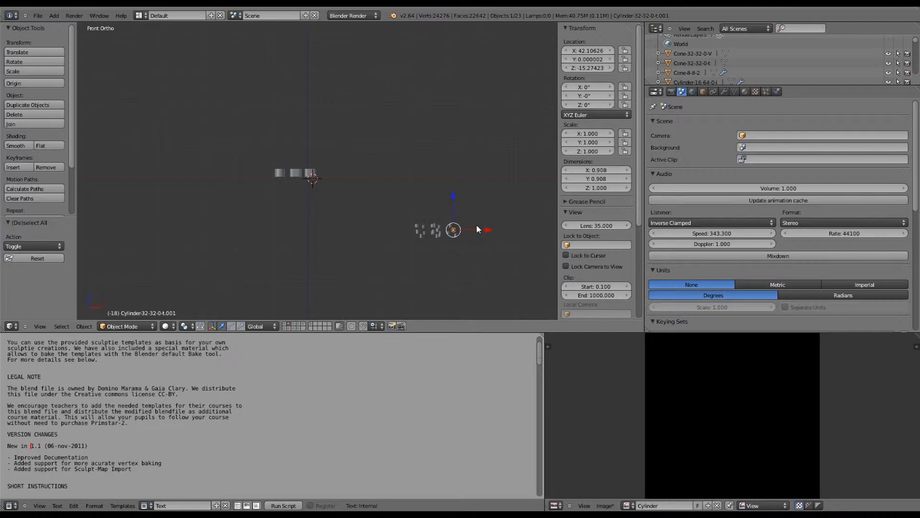
pyautogui.hotkey('shift', 'd')
pyautogui.click(357, 160)
pyautogui.scroll(1, 355, 159)
pyautogui.scroll(12, 355, 160)
pyautogui.keyDown('shift'); pyautogui.moveTo(359, 170); pyautogui.dragTo(386, 236, button='middle'); pyautogui.keyUp('shift')
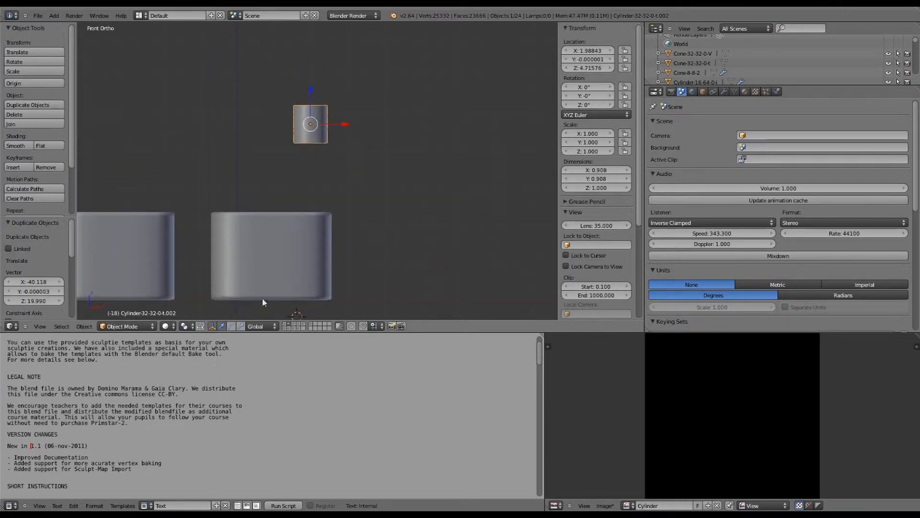
pyautogui.press('r')
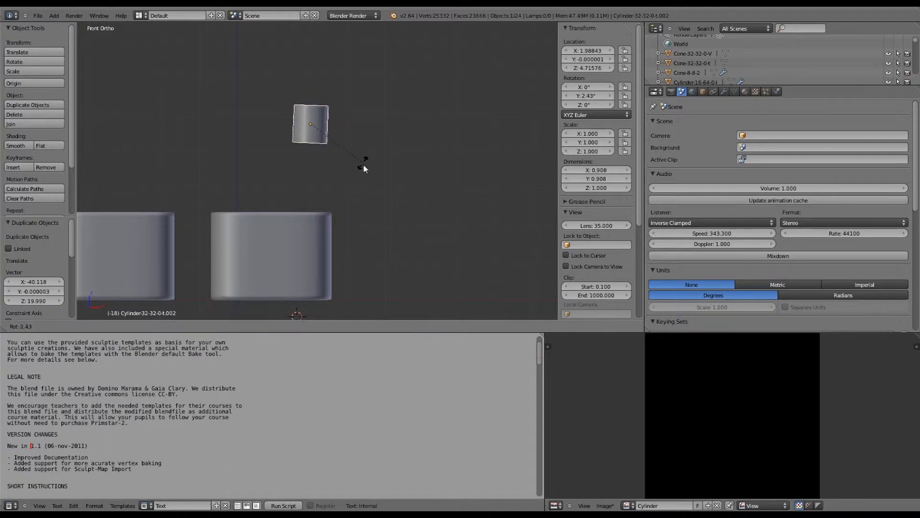
pyautogui.click(329, 189)
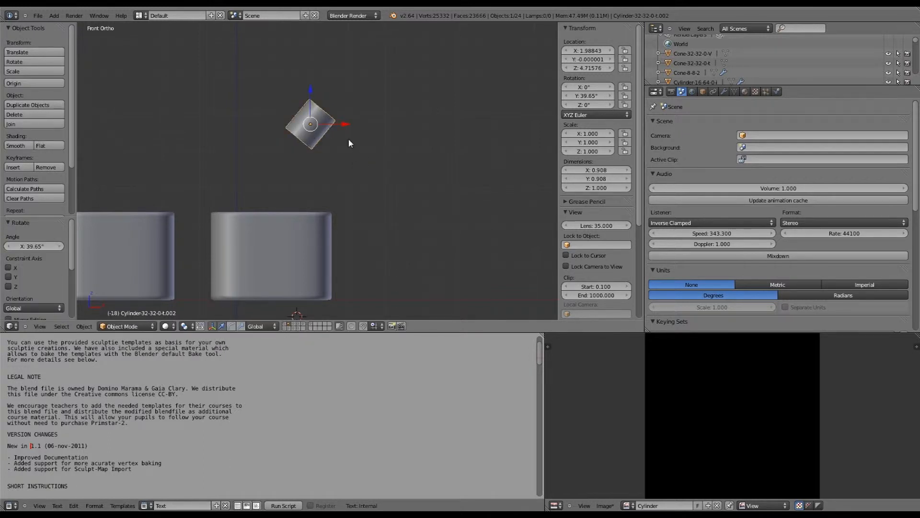
pyautogui.hotkey('ctrl', 'z')
# Stretch the small cylinder copy into a long pole by scaling it along Z to about 7.9
pyautogui.press('s')
pyautogui.press('z')
pyautogui.click(456, 243)
pyautogui.press('s')
pyautogui.press('z')
pyautogui.click(415, 215)
# Tilt the long cylinder by 35° in front view
pyautogui.press('r')
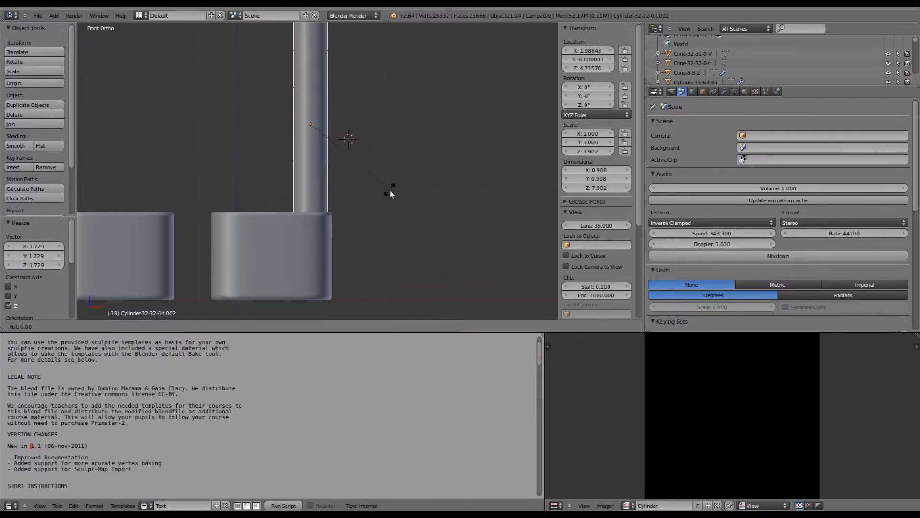
pyautogui.write('35')
pyautogui.press('Return')
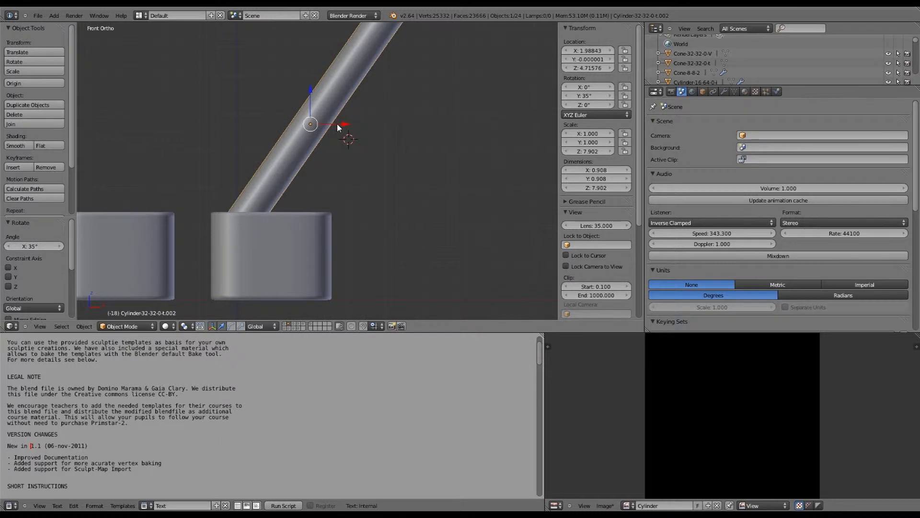
# Move the tilted cylinder along X and Z against the newest box, to about X 0.43 and Z 2.32
pyautogui.press('g')
pyautogui.press('x')
pyautogui.click(276, 126)
pyautogui.press('g')
pyautogui.press('z')
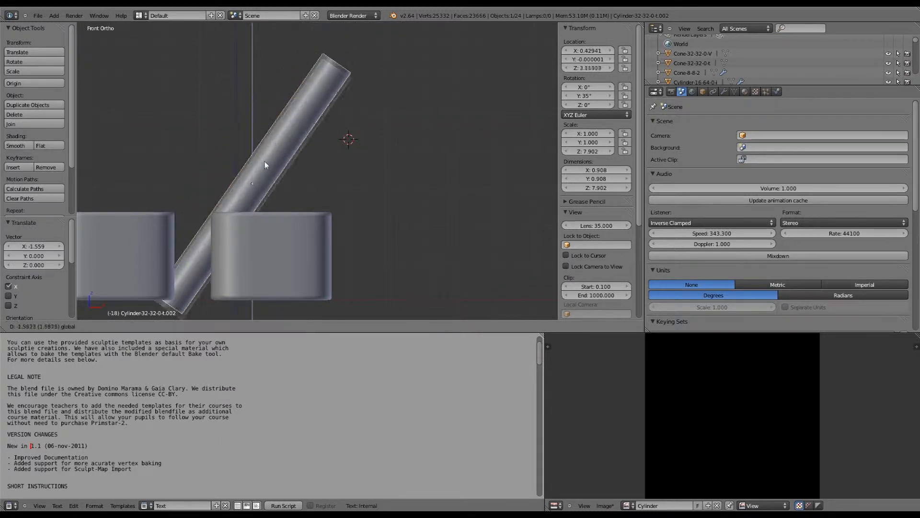
pyautogui.click(253, 176)
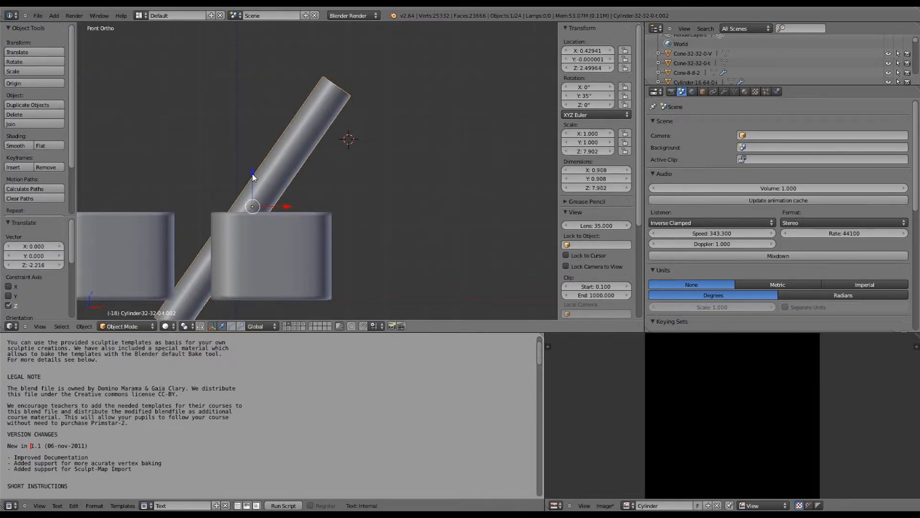
pyautogui.moveTo(253, 176); pyautogui.dragTo(285, 216)
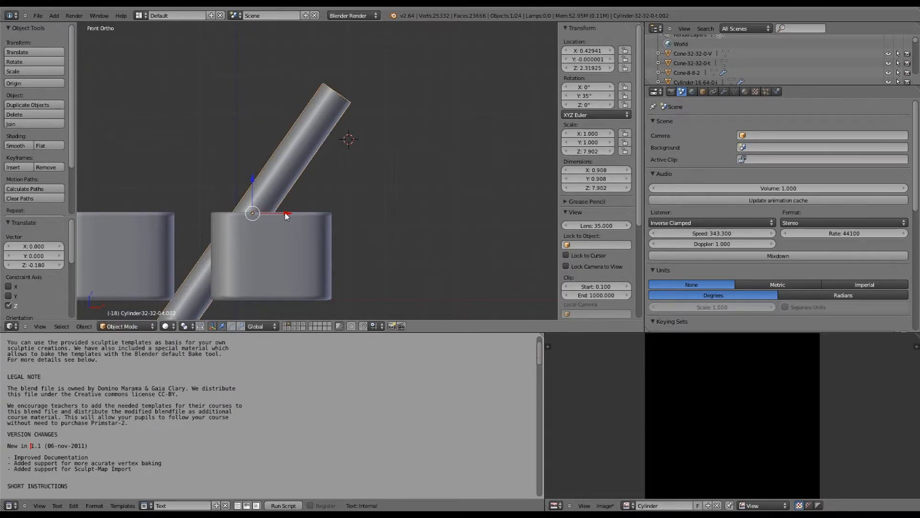
# Duplicate the tilted cylinder, shift the copy about 2.04 along X and rotate it 180° in top view so it leans the opposite way
pyautogui.hotkey('shift', 'd')
pyautogui.click(286, 215)
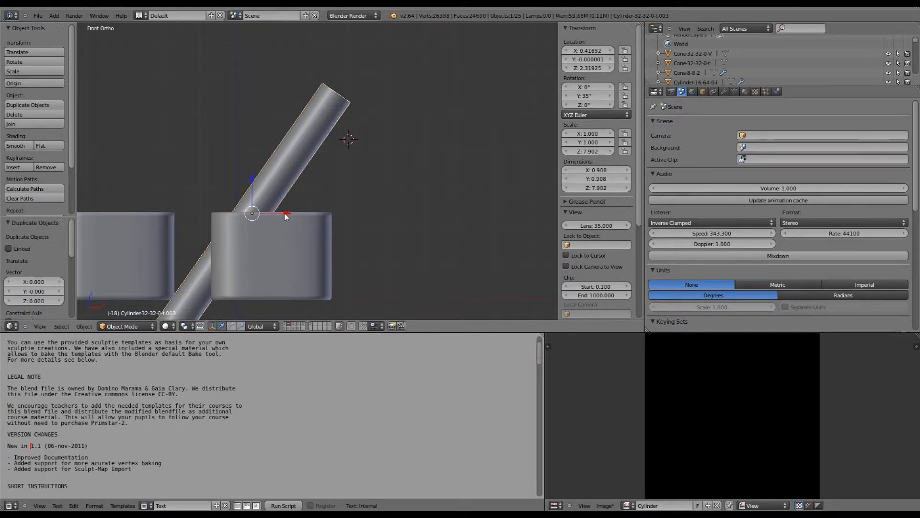
pyautogui.moveTo(285, 216); pyautogui.dragTo(358, 222)
pyautogui.press('KP_7')
pyautogui.press('r')
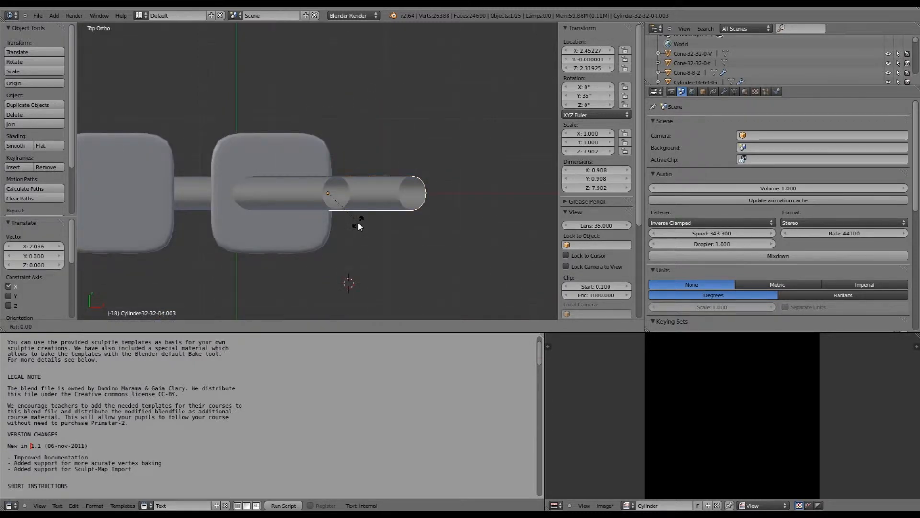
pyautogui.write('180')
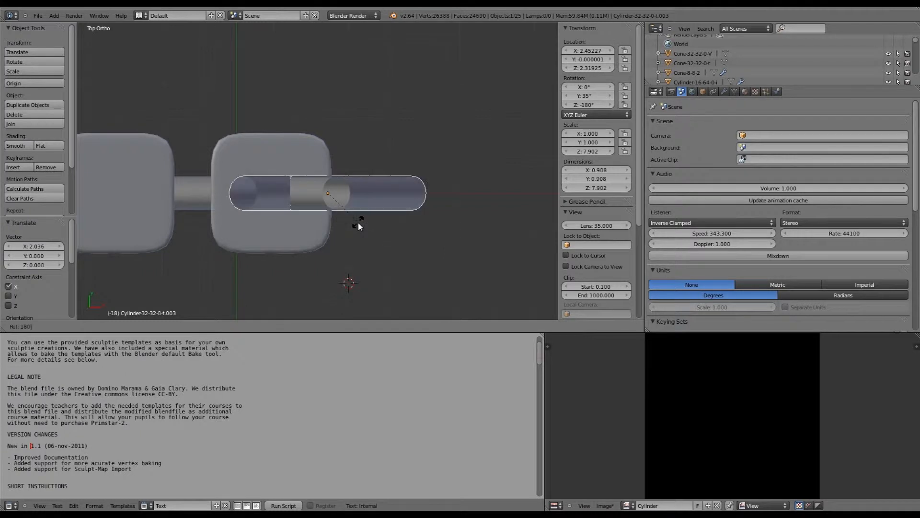
pyautogui.press('Return')
pyautogui.press('KP_1')
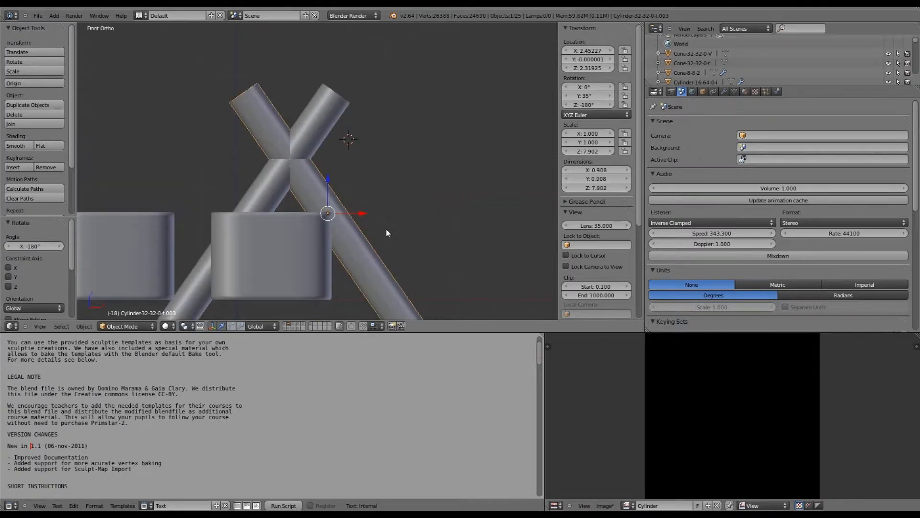
# Slide the opposite-leaning cylinder along X to about X 1.51 so both poles cross above the box's centre
pyautogui.keyDown('shift'); pyautogui.moveTo(388, 217); pyautogui.dragTo(418, 129, button='middle'); pyautogui.keyUp('shift')
pyautogui.scroll(1, 422, 151)
pyautogui.keyDown('shift'); pyautogui.moveTo(408, 161); pyautogui.dragTo(391, 211, button='middle'); pyautogui.keyUp('shift')
pyautogui.moveTo(382, 166); pyautogui.dragTo(339, 168)
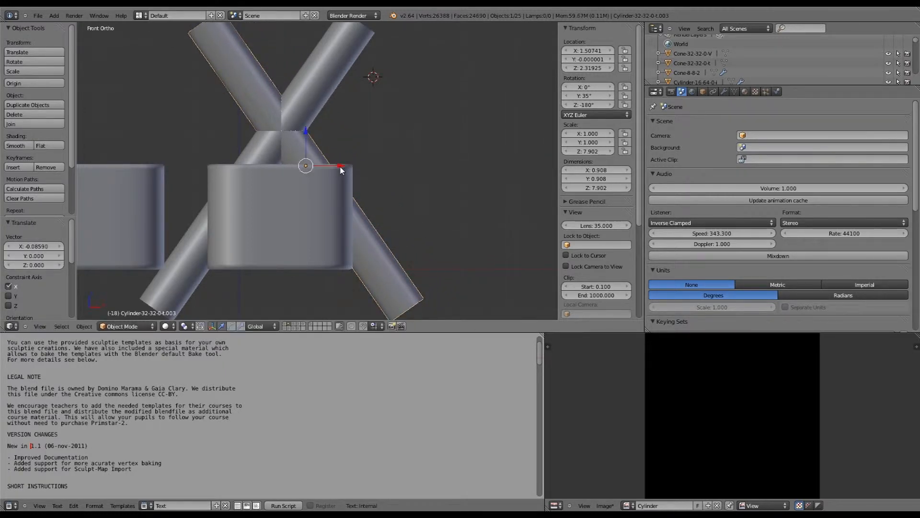
# Edit the newest box's mesh and narrow its upper six vertex rings along X to fit between the leaning cylinders
pyautogui.press('a')
pyautogui.rightClick(289, 217)
pyautogui.press('Tab')
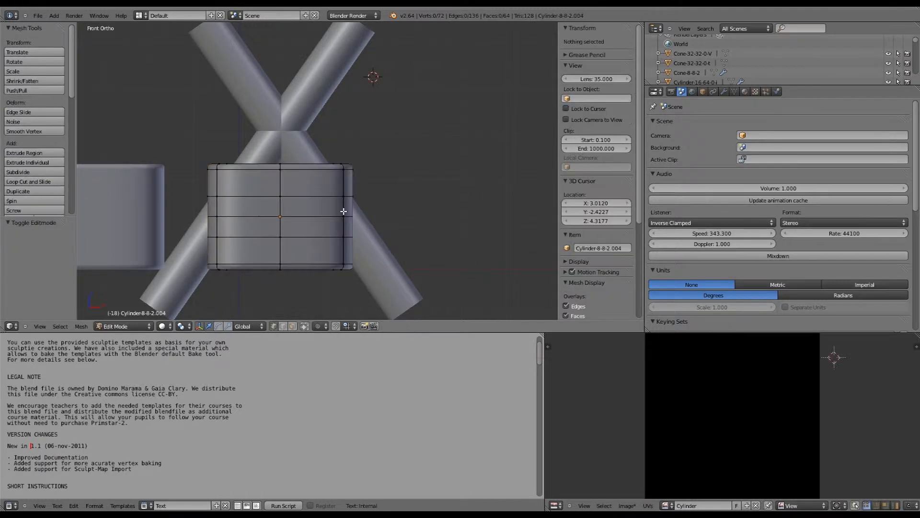
pyautogui.scroll(2, 342, 210)
pyautogui.keyDown('shift'); pyautogui.moveTo(223, 239); pyautogui.dragTo(225, 165, button='middle'); pyautogui.keyUp('shift')
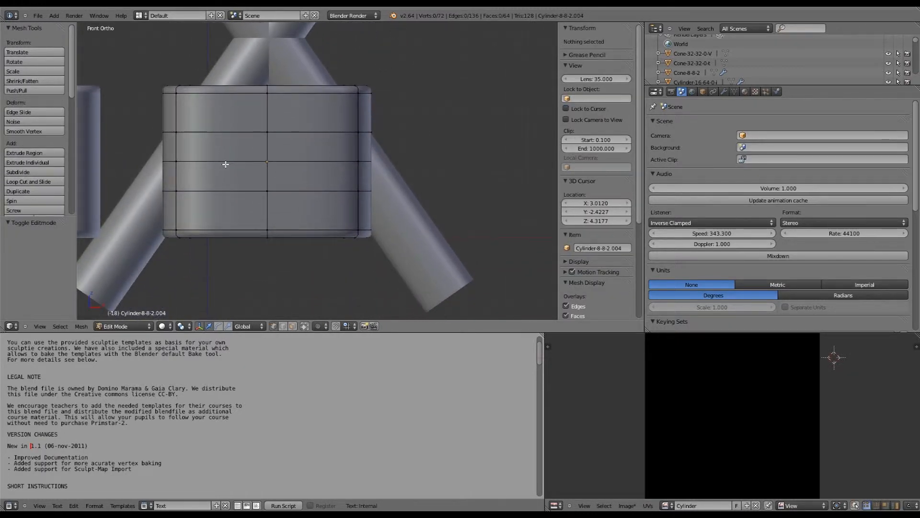
pyautogui.press('b')
pyautogui.moveTo(124, 58); pyautogui.dragTo(412, 211)
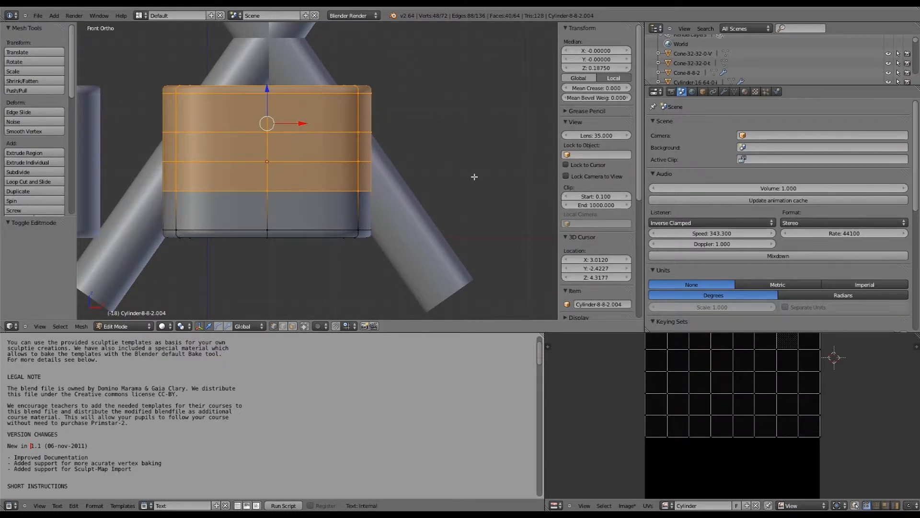
pyautogui.press('s')
pyautogui.press('x')
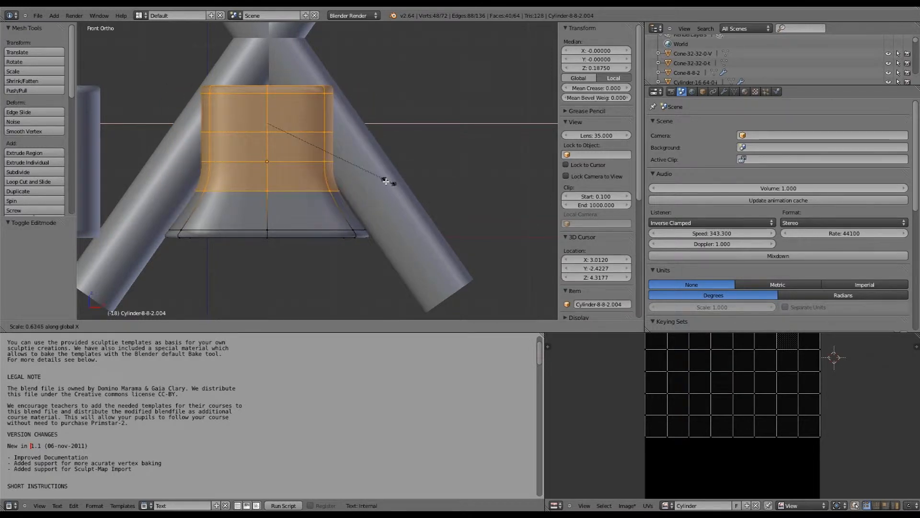
pyautogui.click(329, 180)
# Nudge the opposite-leaning cylinder about -0.03 along X in object mode, and return to editing the box's mesh
pyautogui.press('Tab')
pyautogui.rightClick(336, 90)
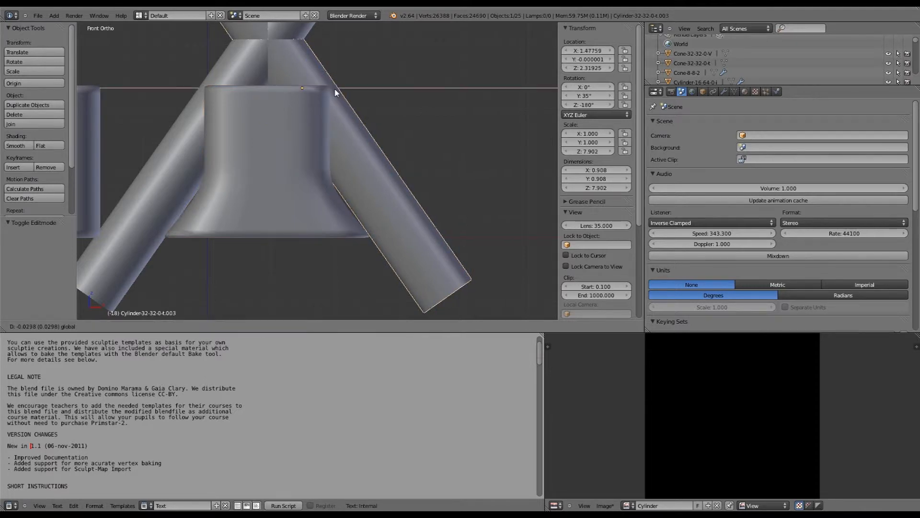
pyautogui.rightClick(261, 143)
pyautogui.press('Tab')
# Narrow the box's vertex rings from the middle ring upward along X to follow the leaning cylinders
pyautogui.press('a')
pyautogui.press('b')
pyautogui.moveTo(141, 59); pyautogui.dragTo(375, 163)
pyautogui.press('s')
pyautogui.press('x')
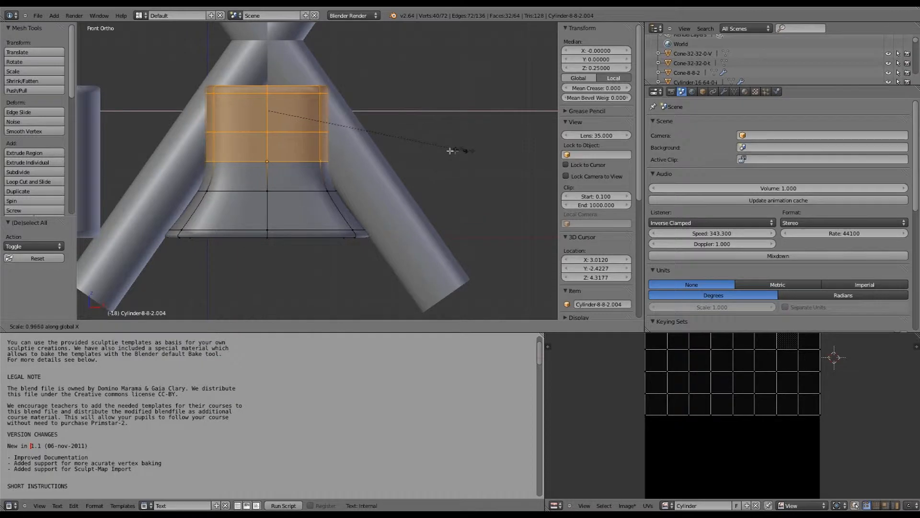
pyautogui.click(406, 149)
# Select only the rings above the middle ring and scale them narrower along X between the cylinders
pyautogui.press('a')
pyautogui.press('b')
pyautogui.moveTo(148, 50); pyautogui.dragTo(376, 148)
pyautogui.press('s')
pyautogui.press('x')
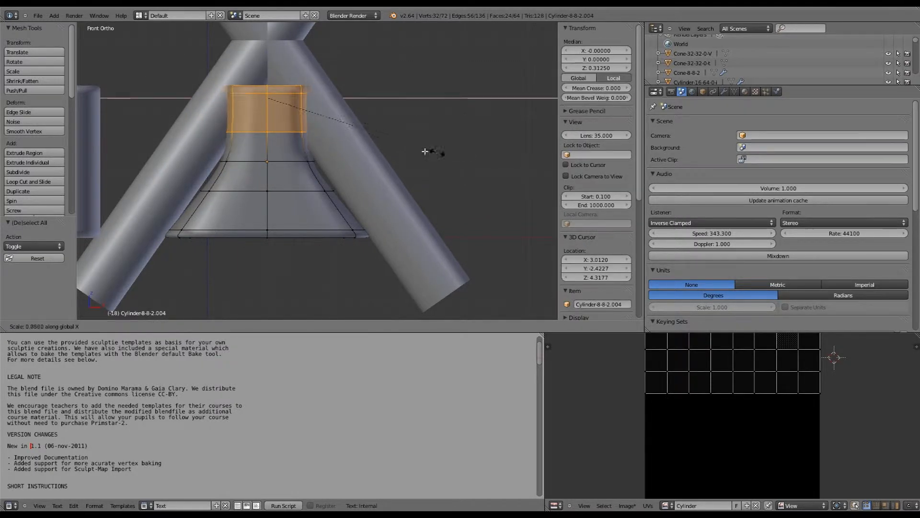
pyautogui.click(365, 139)
# Shrink the top 24 vertices along X by about 0.075 into a near point, and refine their width with a second X scale
pyautogui.press('a')
pyautogui.press('b')
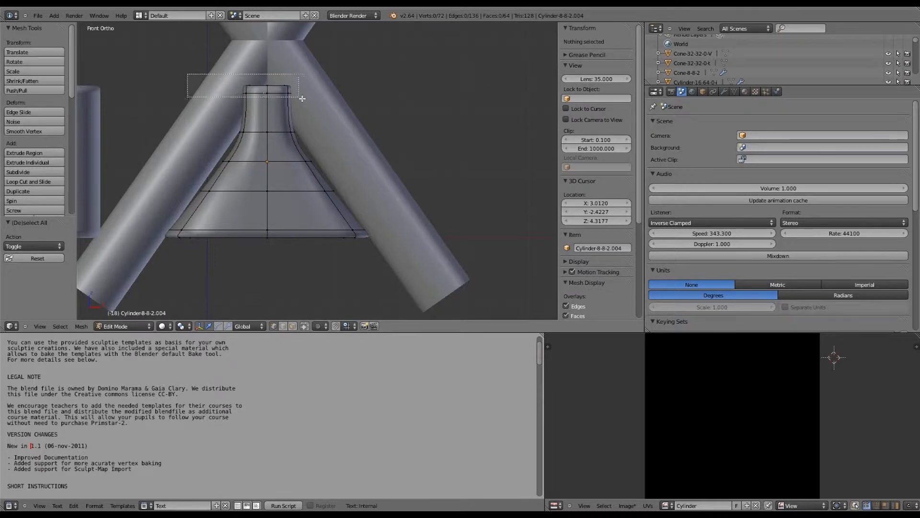
pyautogui.moveTo(190, 78); pyautogui.dragTo(409, 121)
pyautogui.press('s')
pyautogui.press('x')
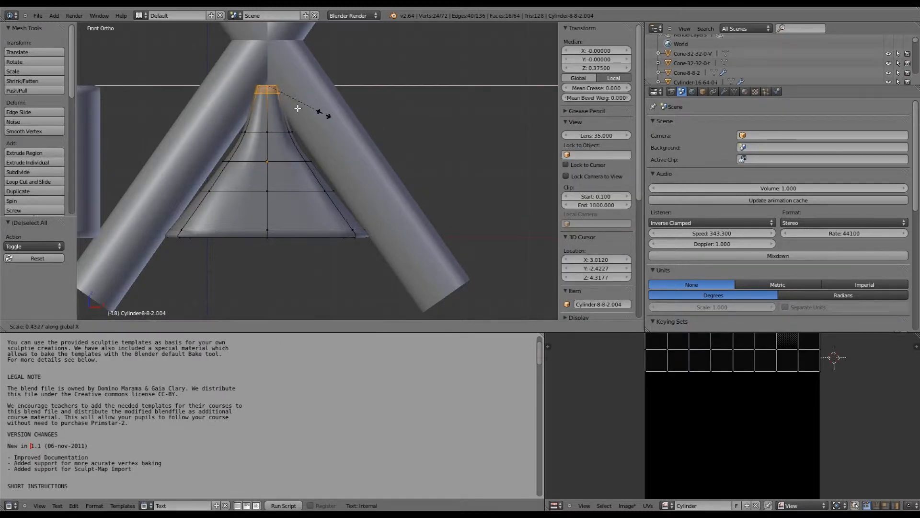
pyautogui.click(278, 75)
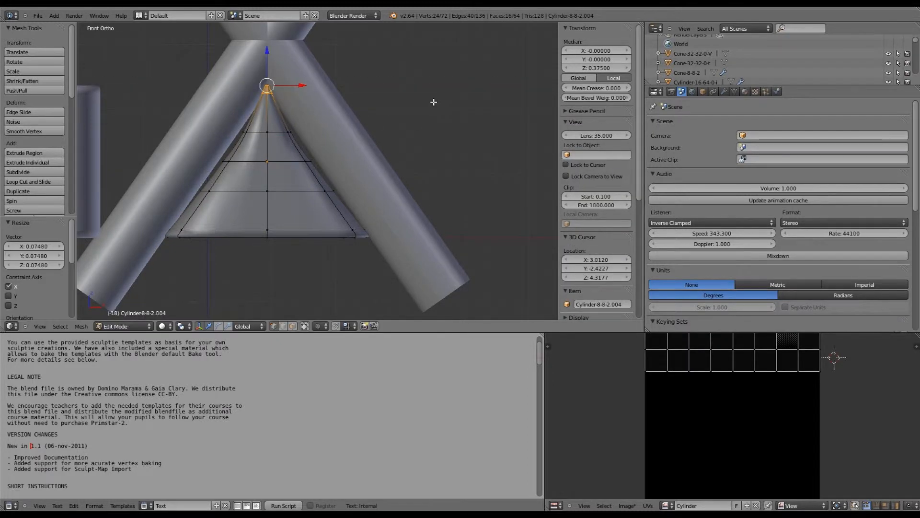
pyautogui.press('s')
pyautogui.press('x')
pyautogui.click(378, 103)
# Select only the uppermost 16 vertices at the tip and scale them along X
pyautogui.press('a')
pyautogui.press('b')
pyautogui.moveTo(230, 71); pyautogui.dragTo(303, 90)
pyautogui.press('s')
pyautogui.press('x')
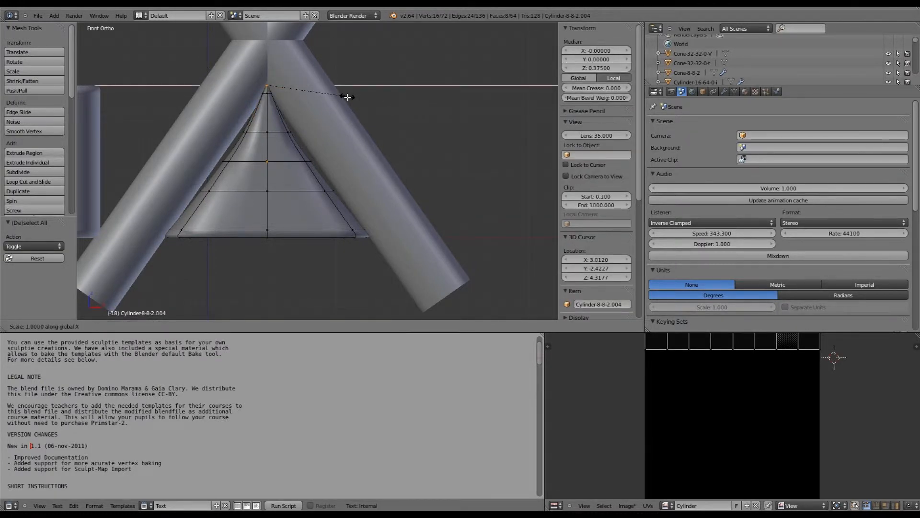
pyautogui.click(347, 97)
# Widen the ring just above the middle along X by about 1.22 to straighten the sloping sides
pyautogui.press('a')
pyautogui.press('b')
pyautogui.moveTo(206, 116); pyautogui.dragTo(311, 139)
pyautogui.press('s')
pyautogui.press('x')
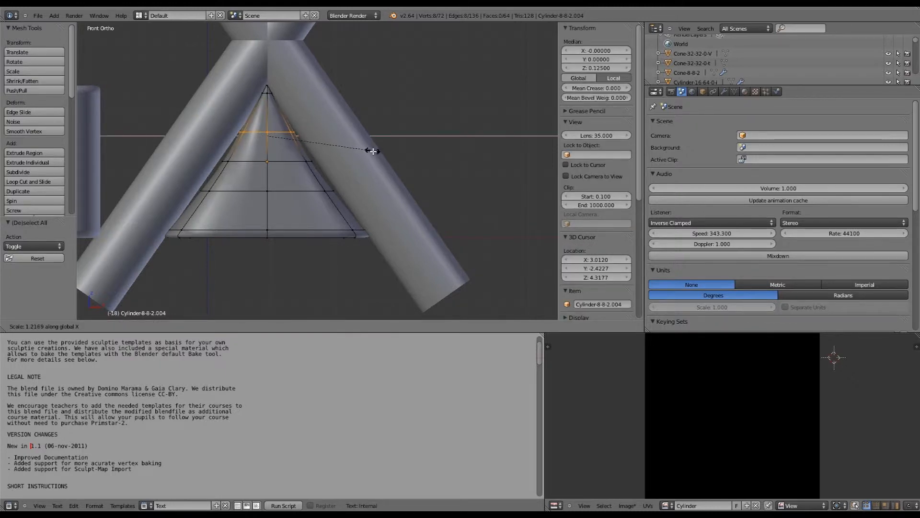
pyautogui.click(373, 151)
# Select the middle vertex ring and widen it slightly along X to meet the leaning cylinders
pyautogui.press('a')
pyautogui.press('b')
pyautogui.moveTo(186, 152); pyautogui.dragTo(338, 168)
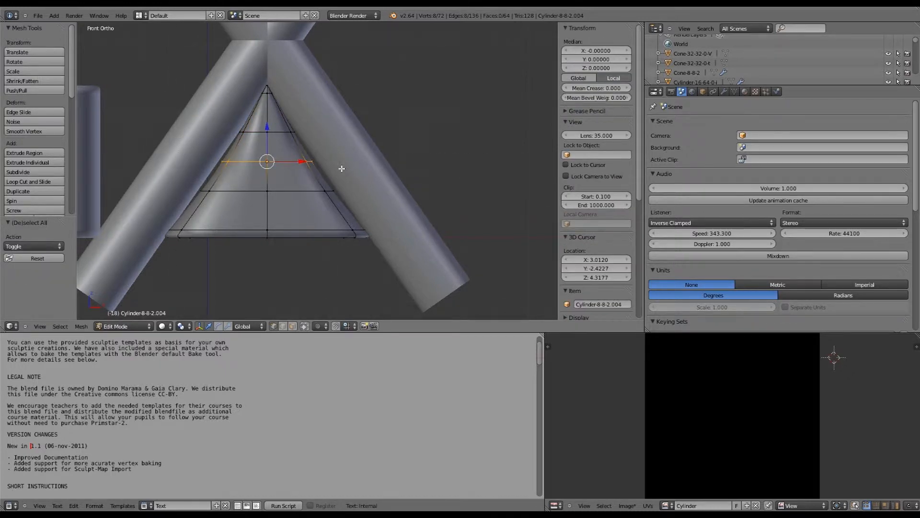
pyautogui.press('s')
pyautogui.press('x')
pyautogui.click(350, 171)
# Reselect the ring just above the middle and fine-tune its width along X
pyautogui.press('a')
pyautogui.press('b')
pyautogui.moveTo(213, 121); pyautogui.dragTo(361, 145)
pyautogui.press('s')
pyautogui.press('x')
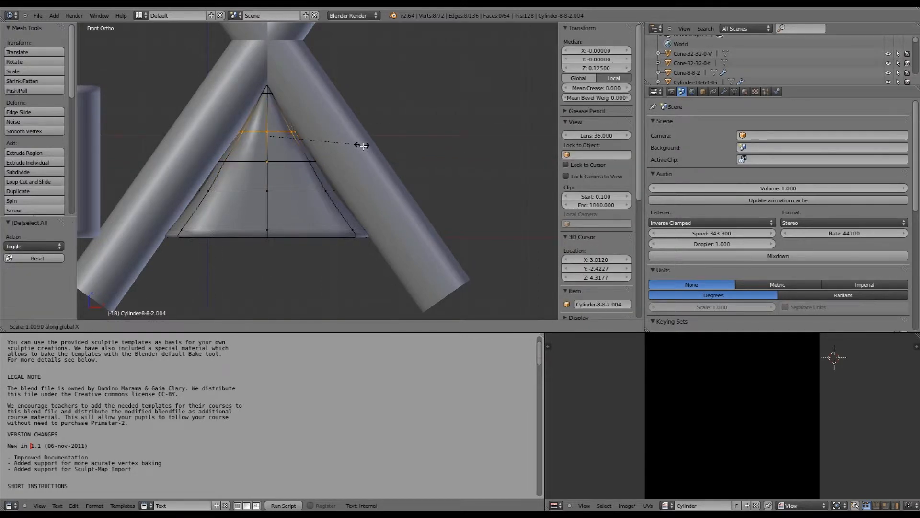
pyautogui.click(367, 147)
# Widen the vertex ring just below the middle along X by about 1.06 and finish editing the mesh
pyautogui.press('a')
pyautogui.press('b')
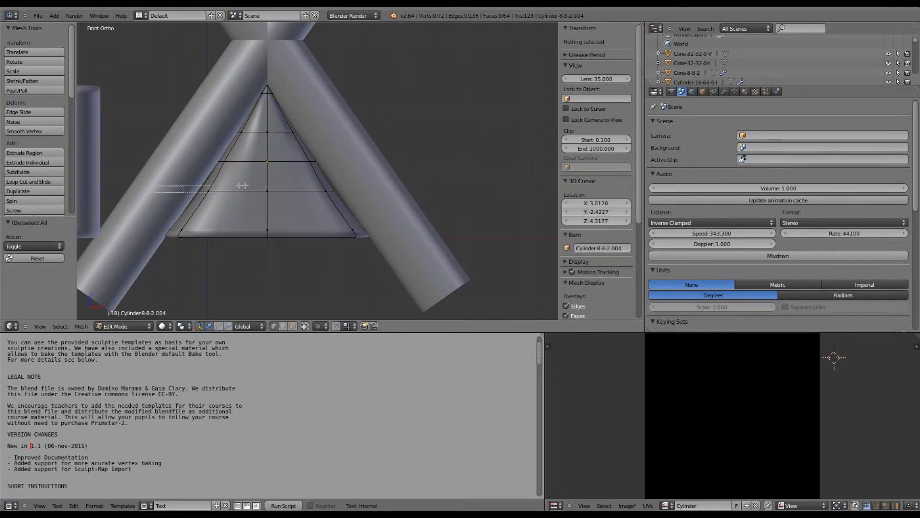
pyautogui.moveTo(197, 184); pyautogui.dragTo(335, 198)
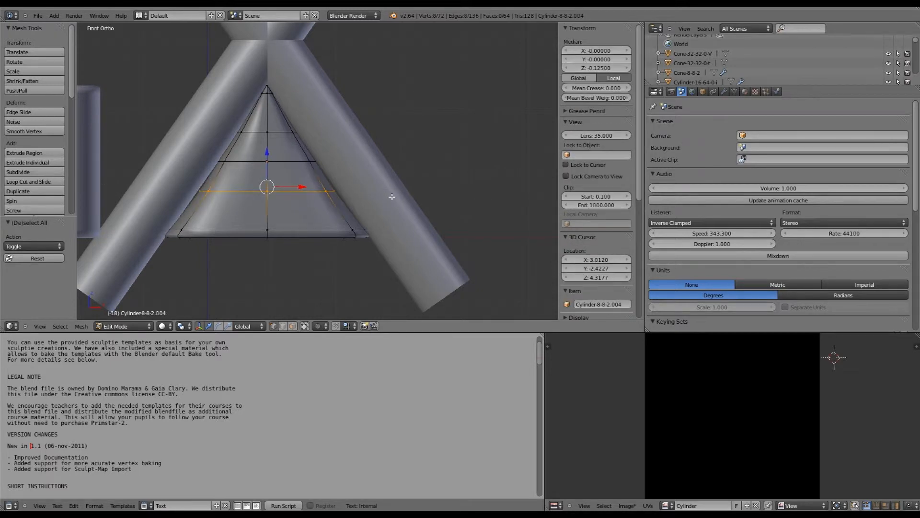
pyautogui.press('s')
pyautogui.press('x')
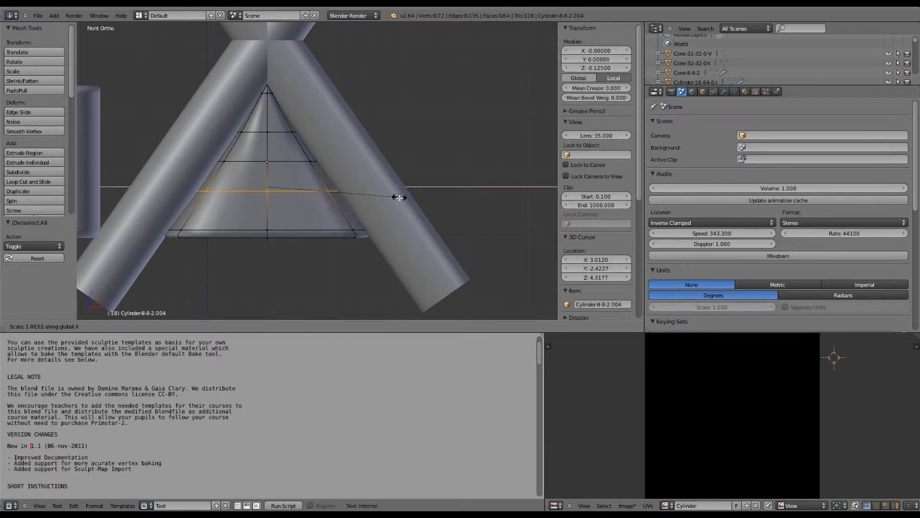
pyautogui.click(399, 197)
pyautogui.press('Tab')
# Rotate the wedge 90° about the vertical axis so its square side faces the front view
pyautogui.moveTo(360, 171); pyautogui.dragTo(250, 206, button='middle')
pyautogui.rightClick(249, 206)
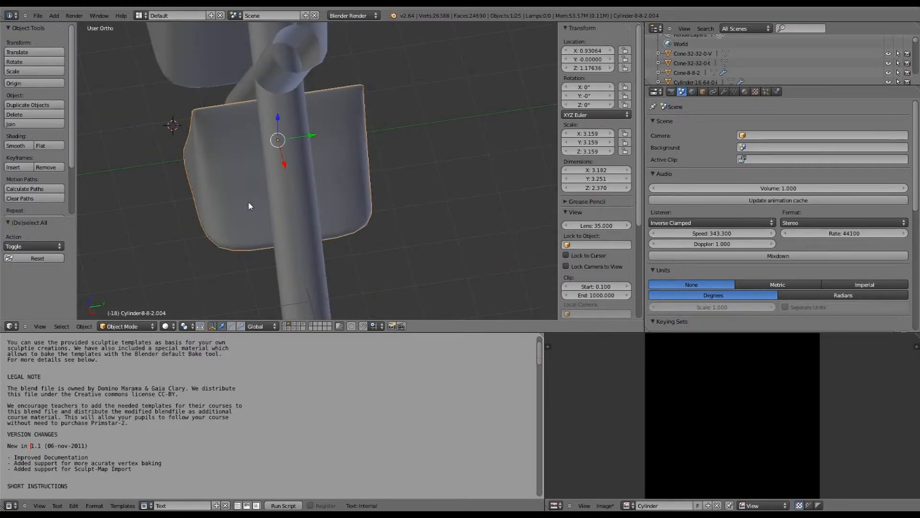
pyautogui.press('KP_7')
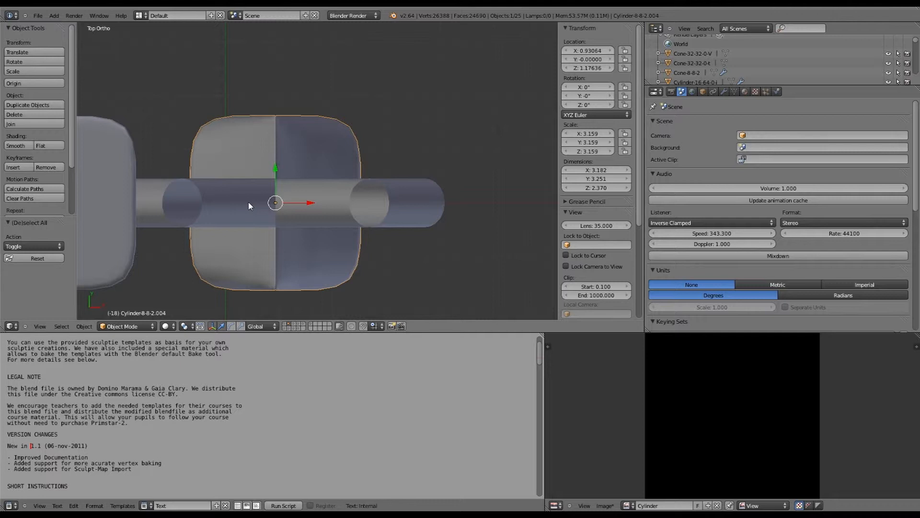
pyautogui.write('r90')
pyautogui.press('Return')
pyautogui.press('KP_1')
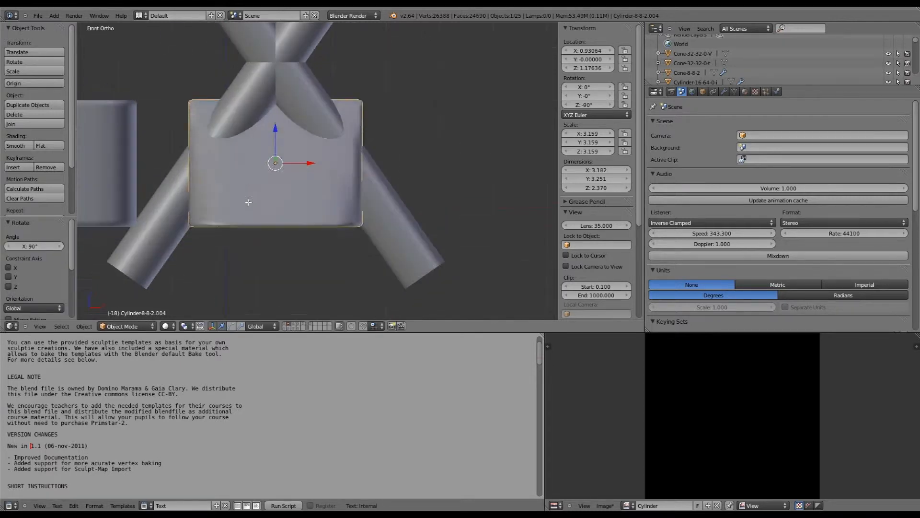
# Narrow the ring just below the middle of the rotated wedge along X to meet the leaning cylinders
pyautogui.press('Tab')
pyautogui.press('s')
pyautogui.press('x')
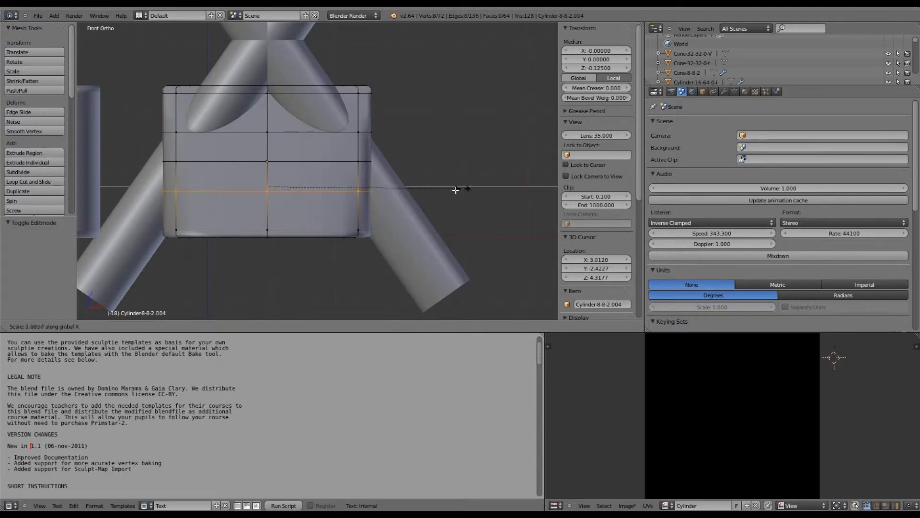
pyautogui.click(379, 197)
# Select the middle vertex loop and narrow it along X by a factor of about 0.34
pyautogui.press('a')
pyautogui.keyDown('alt'); pyautogui.rightClick(364, 163); pyautogui.keyUp('alt')
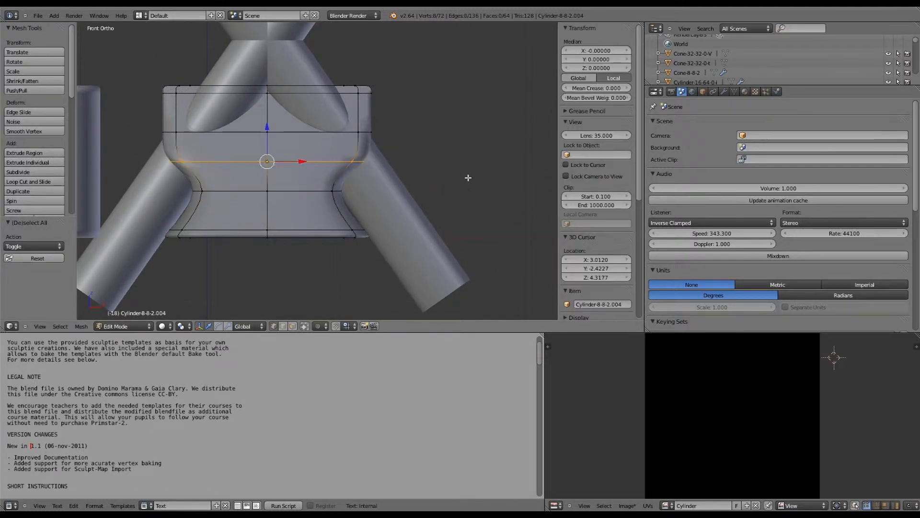
pyautogui.press('s')
pyautogui.press('x')
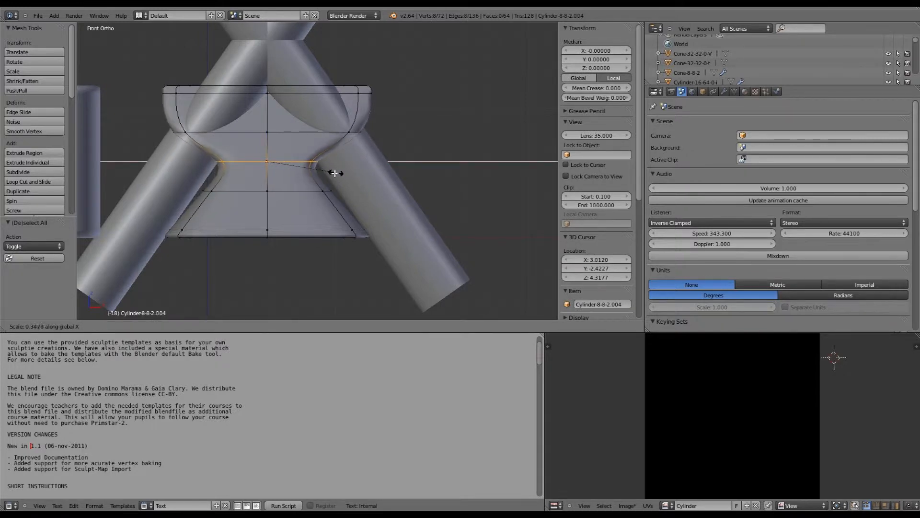
pyautogui.click(334, 173)
# Select the vertex loop just above the middle and narrow it along X to fit between the leaning cylinders
pyautogui.press('a')
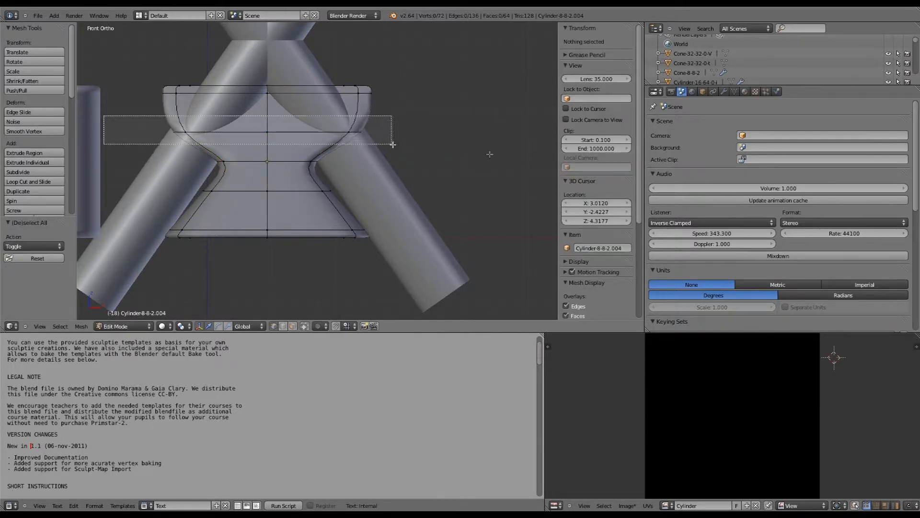
pyautogui.keyDown('alt'); pyautogui.rightClick(357, 133); pyautogui.keyUp('alt')
pyautogui.press('s')
pyautogui.press('x')
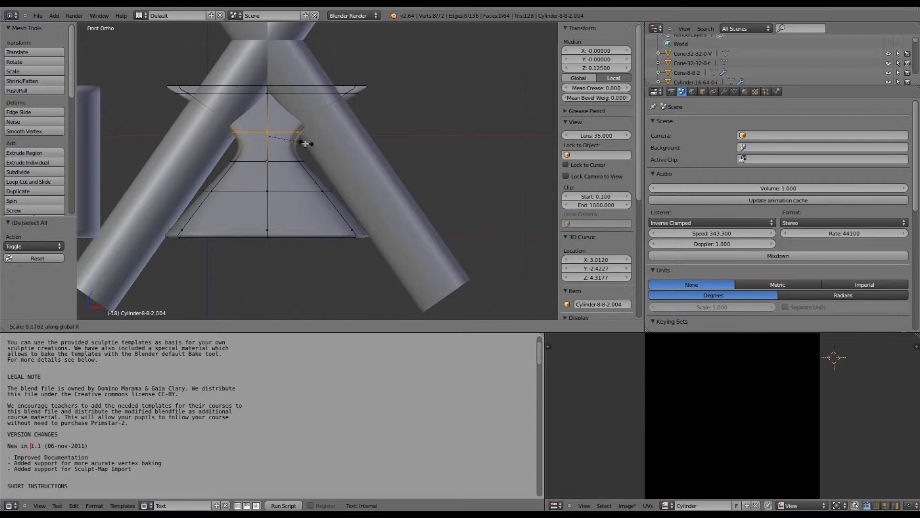
pyautogui.click(290, 143)
# Select the top 24 vertices and narrow them along X into a thin tip
pyautogui.press('a')
pyautogui.press('b')
pyautogui.moveTo(132, 65); pyautogui.dragTo(388, 111)
pyautogui.press('s')
pyautogui.press('x')
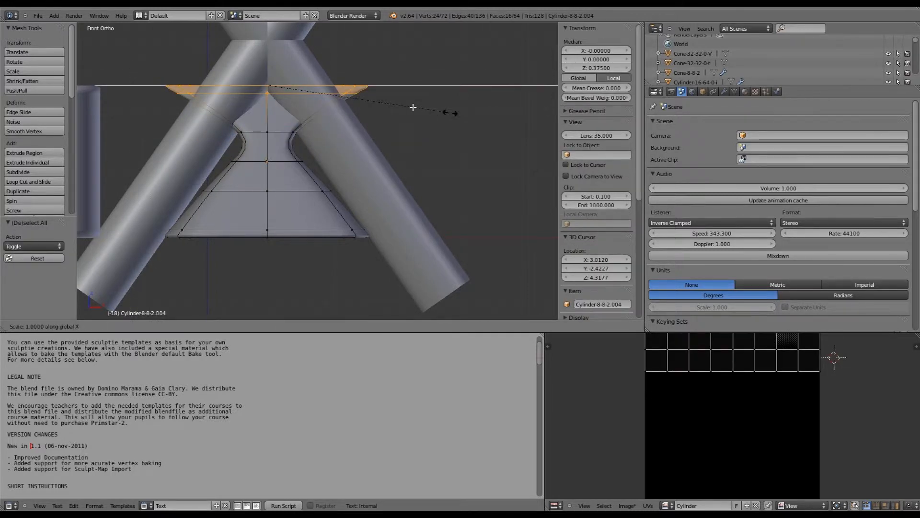
pyautogui.click(275, 94)
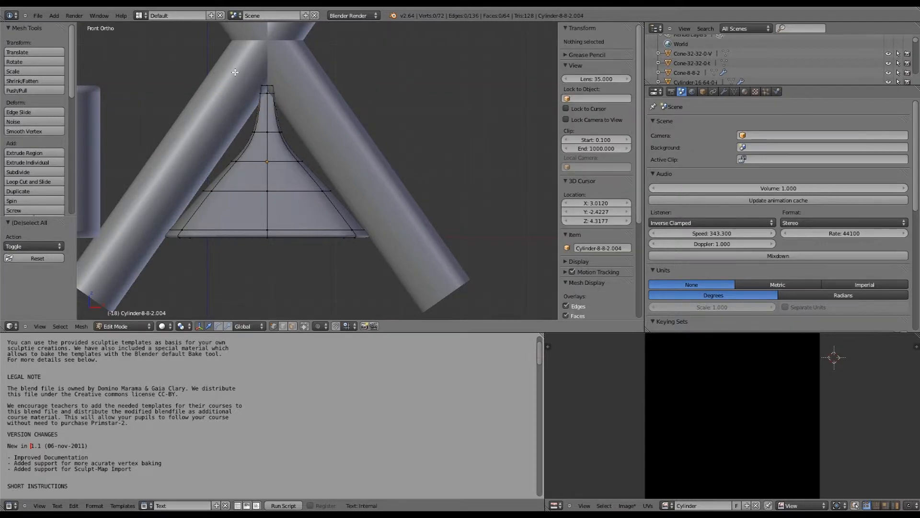
# Narrow the uppermost 16 vertices along X, and likewise the 8-vertex ring just beneath them, to sharpen the tip
pyautogui.press('s')
pyautogui.press('x')
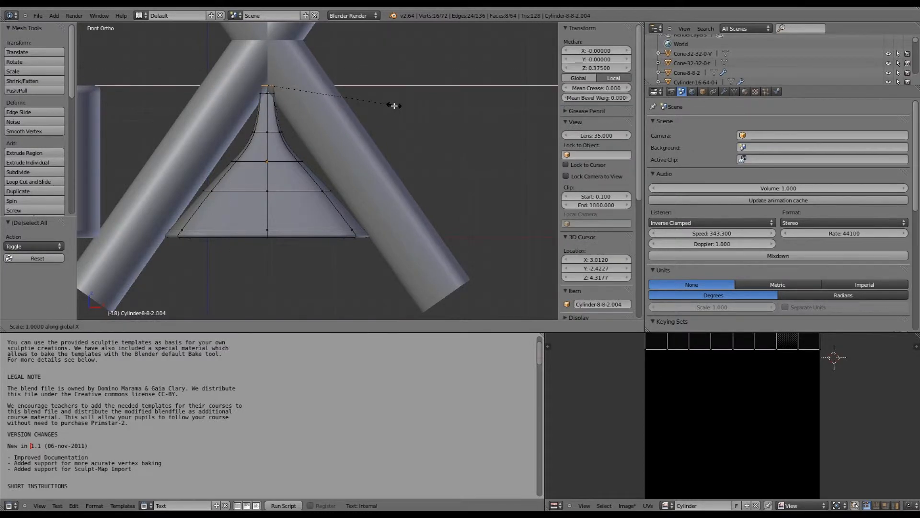
pyautogui.press('Return')
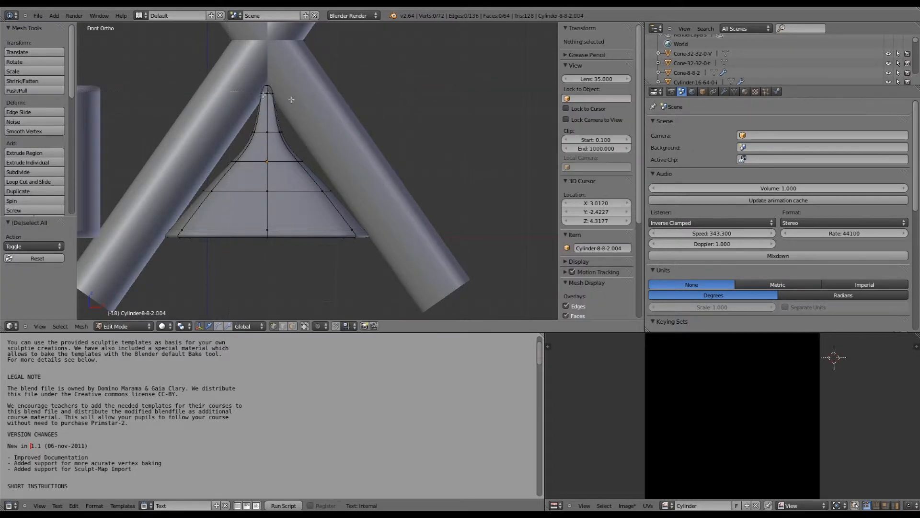
pyautogui.press('s')
pyautogui.press('x')
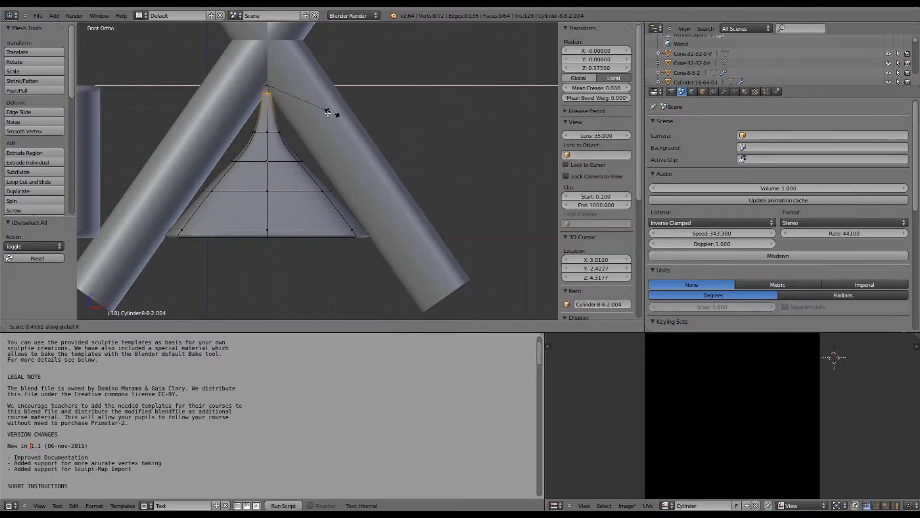
pyautogui.click(312, 108)
# Select the ring just above the middle and widen it along X by about 2.79 to meet the guides
pyautogui.press('a')
pyautogui.press('b')
pyautogui.moveTo(203, 125); pyautogui.dragTo(329, 138)
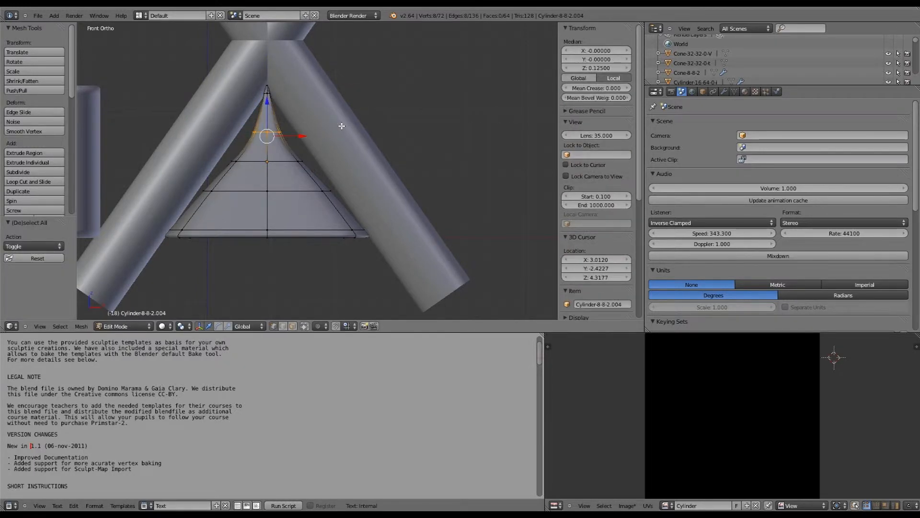
pyautogui.press('s')
pyautogui.press('x')
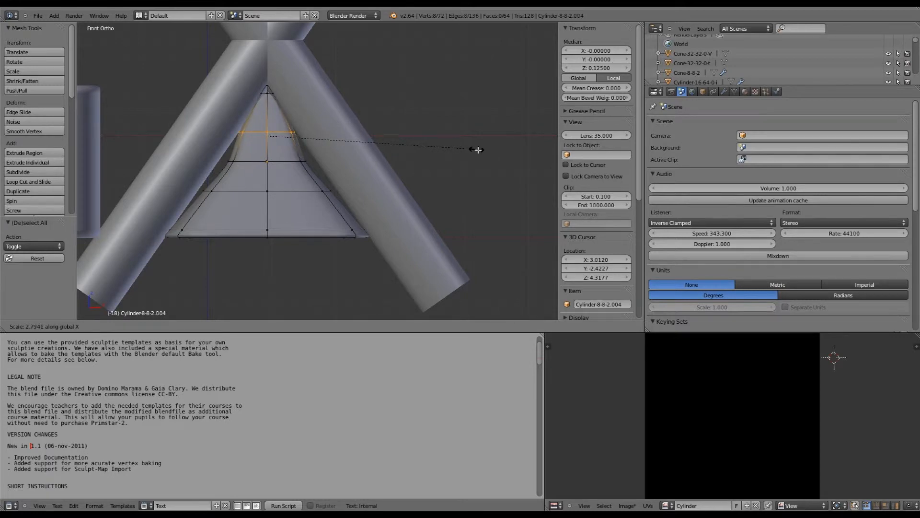
pyautogui.press('Return')
# Select the middle ring and widen it along X to line up with the leaning cylinders
pyautogui.press('a')
pyautogui.press('b')
pyautogui.moveTo(196, 154); pyautogui.dragTo(361, 166)
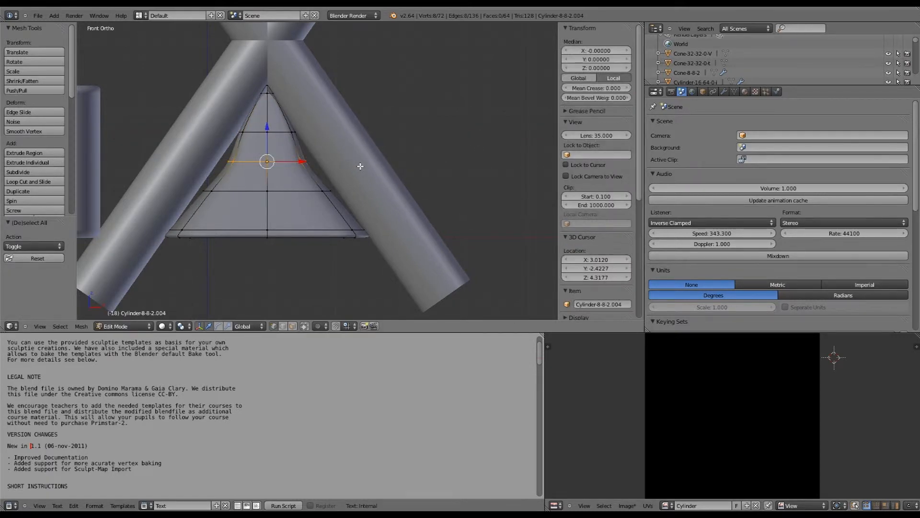
pyautogui.press('s')
pyautogui.press('x')
pyautogui.press('Return')
# Widen the ring just below the middle along X by about 1.10 and leave mesh editing on the pyramid
pyautogui.press('a')
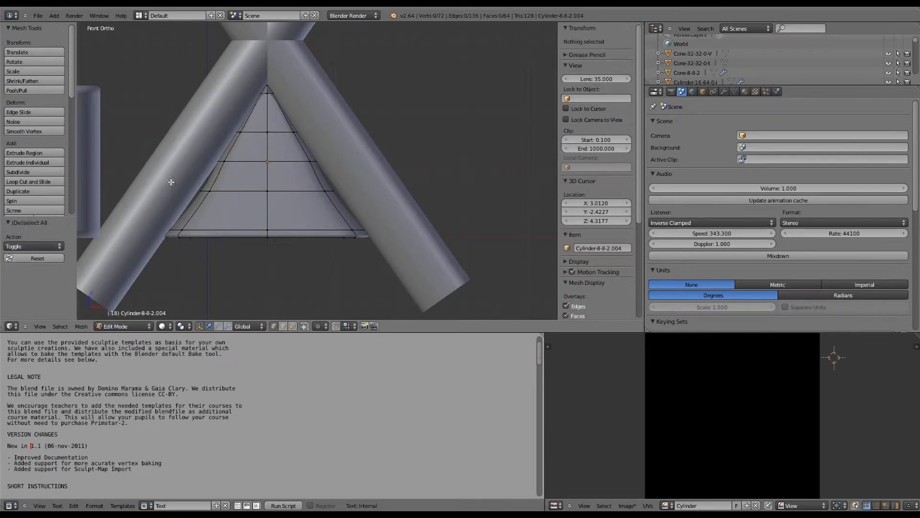
pyautogui.press('b')
pyautogui.moveTo(171, 181); pyautogui.dragTo(389, 199)
pyautogui.press('s')
pyautogui.press('x')
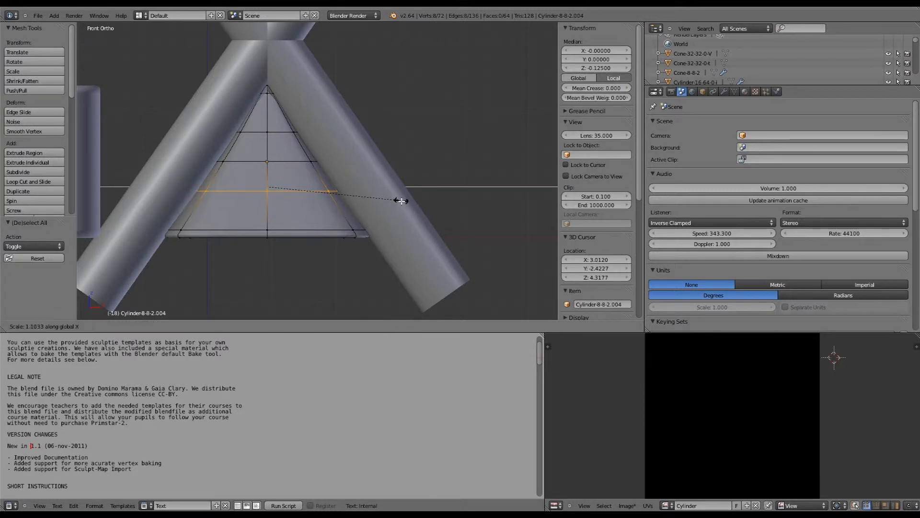
pyautogui.press('Return')
pyautogui.press('a')
pyautogui.scroll(-2, 338, 150)
pyautogui.press('Tab')
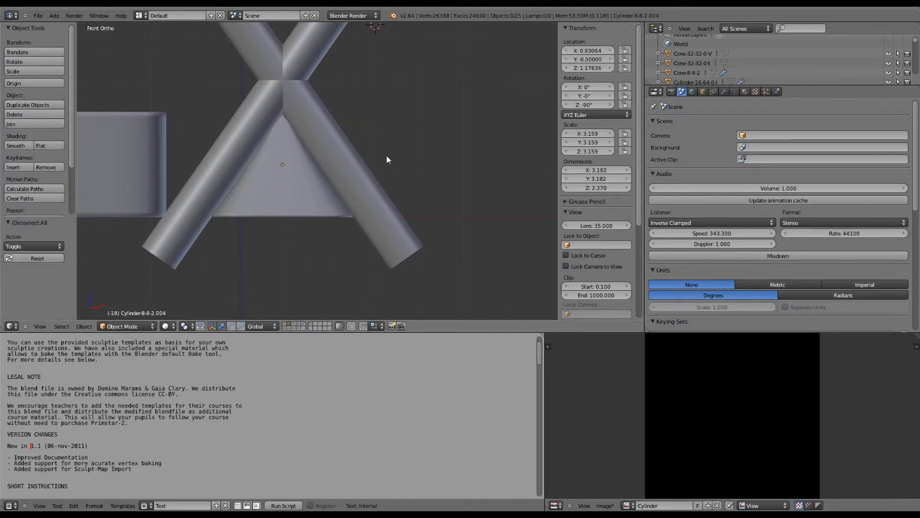
# Select both leaning guide cylinders and move them along Y to about Y 10.08, clear of the shapes
pyautogui.moveTo(387, 159); pyautogui.dragTo(288, 114, button='middle')
pyautogui.rightClick(314, 162)
pyautogui.keyDown('shift'); pyautogui.rightClick(314, 120); pyautogui.keyUp('shift')
pyautogui.scroll(-3, 318, 128)
pyautogui.moveTo(321, 133); pyautogui.dragTo(478, 66)
pyautogui.press('KP_1')
pyautogui.moveTo(403, 134); pyautogui.dragTo(445, 109, button='middle')
pyautogui.press('g')
pyautogui.press('y')
pyautogui.click(298, 180)
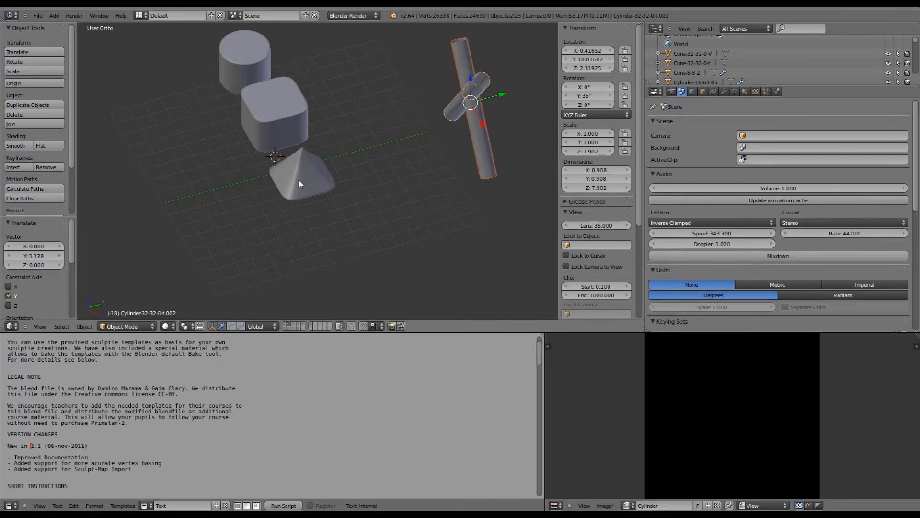
# Examine the finished pyramid and the box beside it from the front and at an angle
pyautogui.rightClick(298, 179)
pyautogui.press('KP_1')
pyautogui.scroll(3, 298, 180)
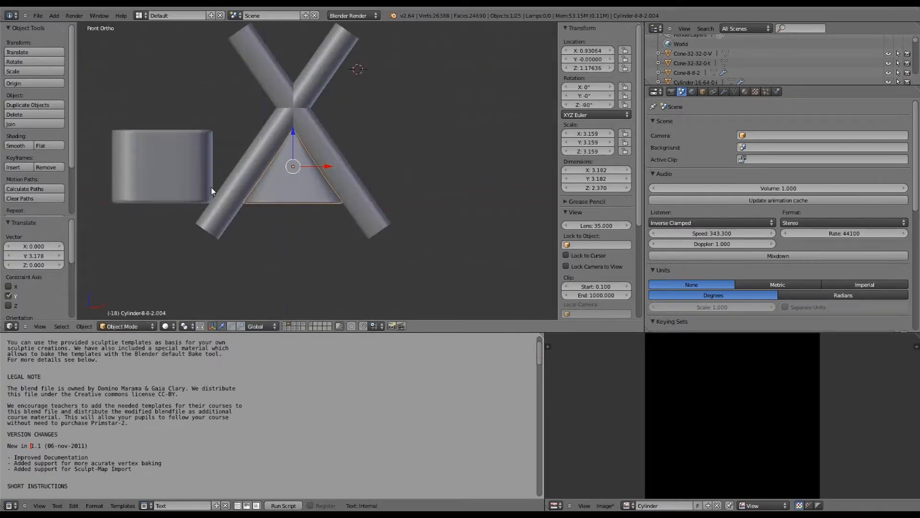
pyautogui.scroll(-3, 210, 186)
pyautogui.moveTo(332, 178); pyautogui.dragTo(317, 188, button='middle')
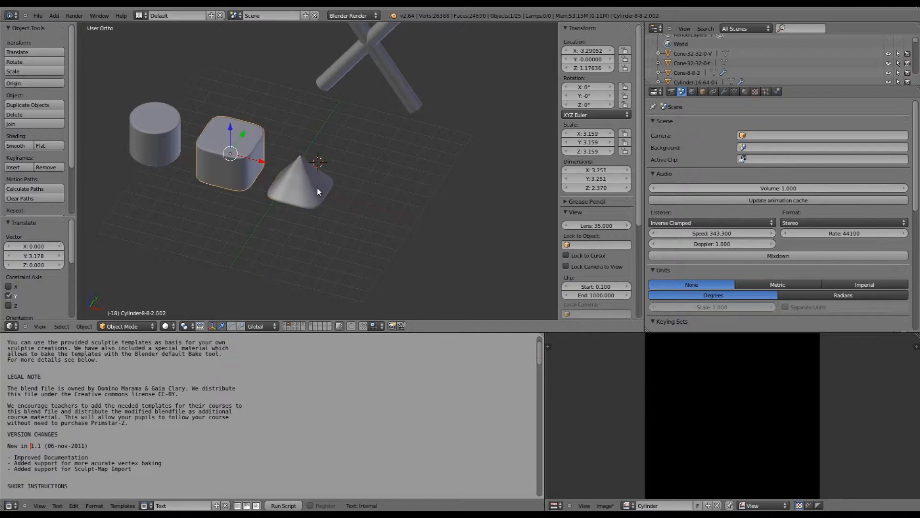
pyautogui.scroll(3, 318, 188)
pyautogui.press('KP_1')
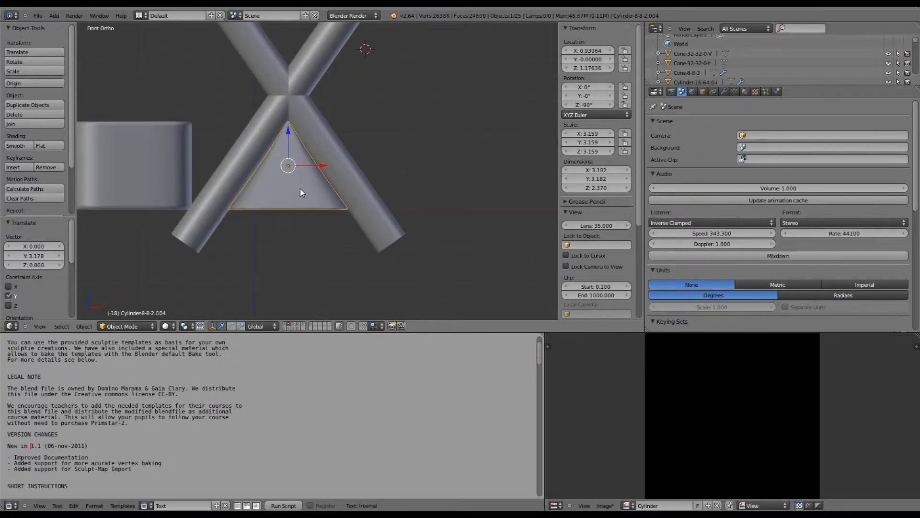
pyautogui.moveTo(301, 192); pyautogui.dragTo(265, 229, button='middle')
pyautogui.press('KP_1')
# Duplicate the plain cylinder and place the copy along X, well away from the original
pyautogui.keyDown('shift'); pyautogui.moveTo(264, 183); pyautogui.dragTo(446, 183, button='middle'); pyautogui.keyUp('shift')
pyautogui.scroll(1, 308, 178)
pyautogui.rightClick(308, 180)
pyautogui.scroll(-2, 308, 180)
pyautogui.hotkey('shift', 'd')
pyautogui.press('x')
pyautogui.click(165, 180)
# In the new cylinder copy, select all vertices above the base and scale them inward in X and Y only
pyautogui.keyDown('shift'); pyautogui.moveTo(251, 191); pyautogui.dragTo(355, 210, button='middle'); pyautogui.keyUp('shift')
pyautogui.scroll(4, 374, 186)
pyautogui.press('Tab')
pyautogui.scroll(3, 353, 203)
pyautogui.press('a')
pyautogui.press('b')
pyautogui.moveTo(114, 68); pyautogui.dragTo(443, 229)
pyautogui.scroll(-1, 459, 222)
pyautogui.press('s')
pyautogui.hotkey('shift', 'z')
pyautogui.click(363, 207)
# Select the upper 40 vertices, from the middle ring up, and scale them to 0.306 in X and Y
pyautogui.press('a')
pyautogui.press('b')
pyautogui.moveTo(163, 70); pyautogui.dragTo(335, 199)
pyautogui.press('s')
pyautogui.click(290, 135)
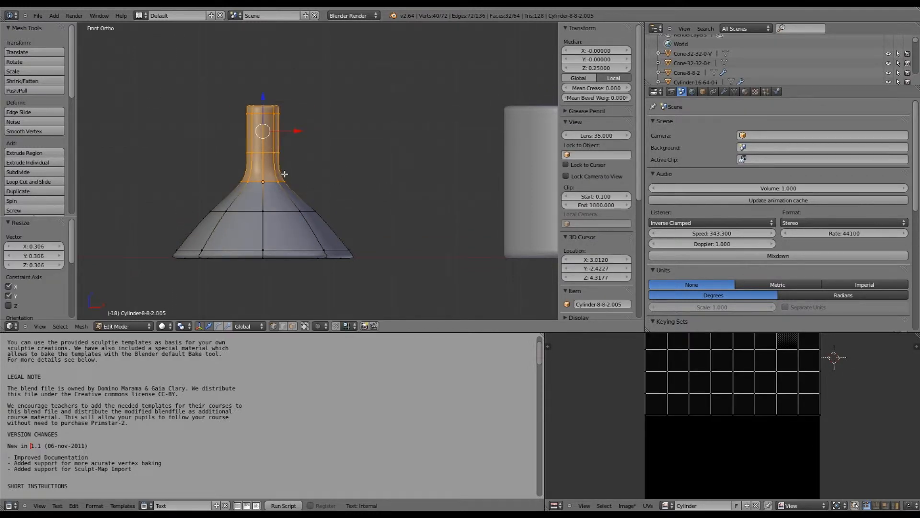
# Reselect the upper 40 vertices and narrow them further in X and Y, keeping their height
pyautogui.press('a')
pyautogui.press('b')
pyautogui.moveTo(200, 62); pyautogui.dragTo(313, 182)
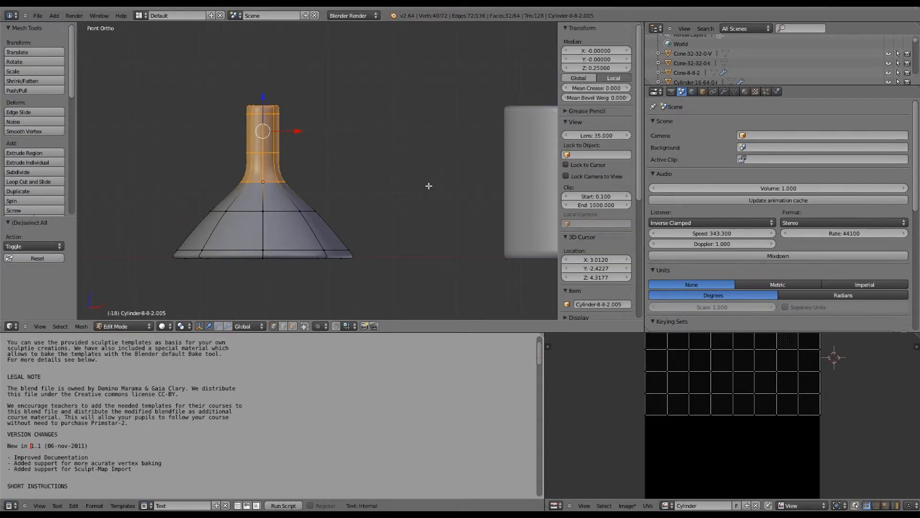
pyautogui.press('s')
pyautogui.hotkey('shift', 'z')
pyautogui.click(279, 159)
# Select only the rings above the middle and shrink them in X and Y into a thin spike
pyautogui.press('a')
pyautogui.press('b')
pyautogui.moveTo(218, 87); pyautogui.dragTo(293, 164)
pyautogui.press('s')
pyautogui.hotkey('shift', 'z')
pyautogui.click(329, 170)
# Select the middle ring and scale it up by 5.353 to smooth the slope into the spike
pyautogui.press('a')
pyautogui.press('b')
pyautogui.moveTo(218, 174); pyautogui.dragTo(289, 190)
pyautogui.press('s')
pyautogui.click(497, 202)
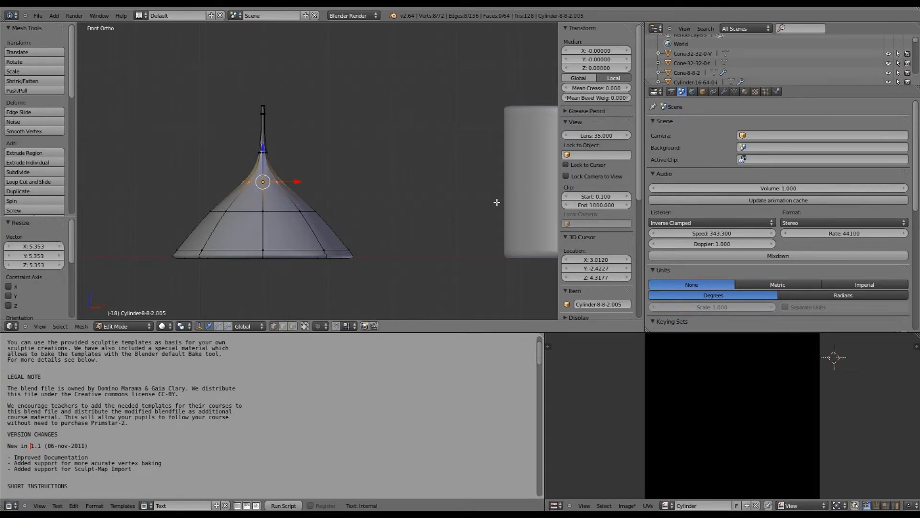
# Examine the spiked cone from several angles, including its underside and beside the other shapes
pyautogui.press('a')
pyautogui.moveTo(357, 185); pyautogui.dragTo(379, 202, button='middle')
pyautogui.moveTo(327, 267); pyautogui.dragTo(462, 194, button='middle')
pyautogui.scroll(-5, 345, 205)
pyautogui.press('Tab')
pyautogui.moveTo(411, 214)
pyautogui.mouseDown(button='middle')
pyautogui.moveTo(439, 244)
pyautogui.moveTo(411, 212)
pyautogui.mouseUp(button='middle')
pyautogui.press('Tab')
pyautogui.scroll(5, 411, 211)
pyautogui.scroll(-8, 400, 262)
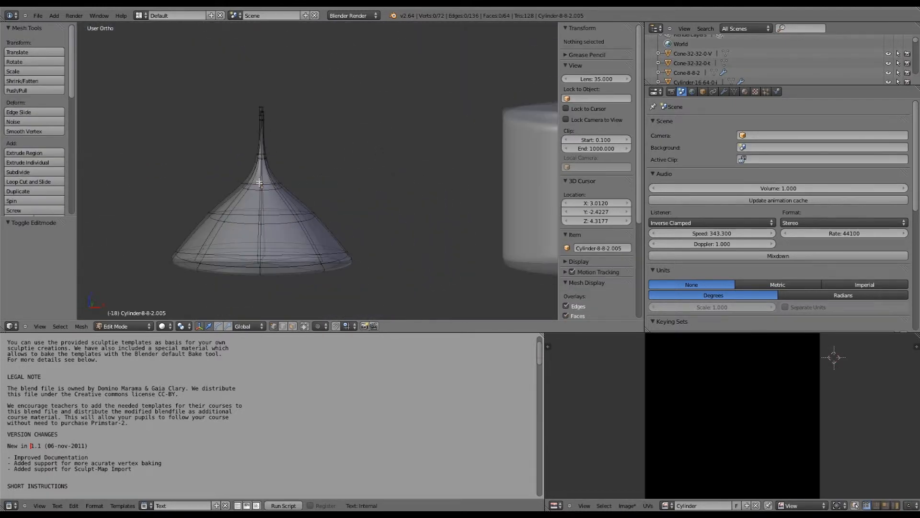
pyautogui.moveTo(376, 214); pyautogui.dragTo(367, 212, button='middle')
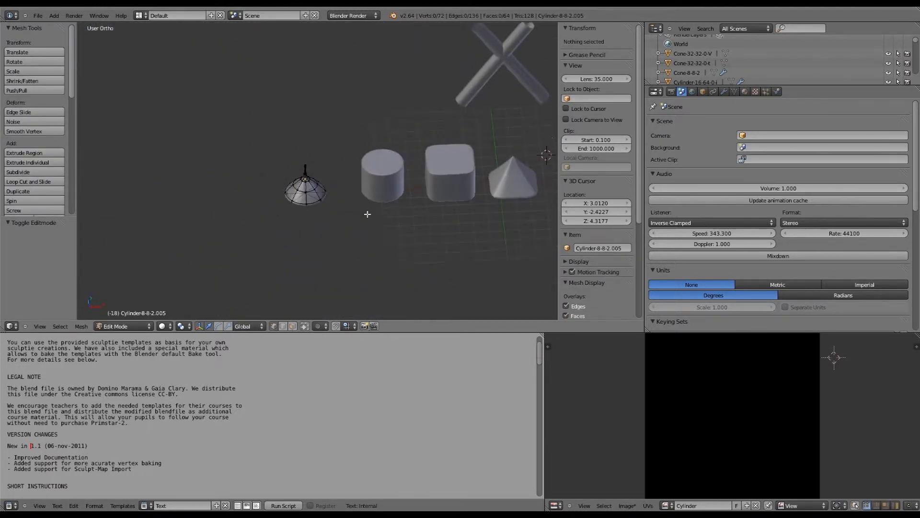
pyautogui.scroll(10, 367, 214)
pyautogui.moveTo(335, 240); pyautogui.dragTo(345, 222, button='middle')
# Try to raise a single vertex at the centre of the base along Z, and undo the move
pyautogui.rightClick(345, 222)
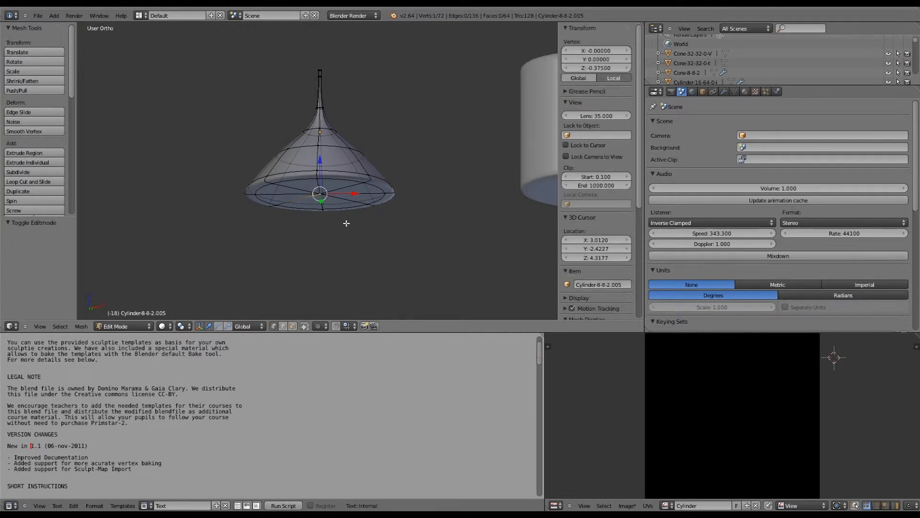
pyautogui.scroll(3, 321, 181)
pyautogui.moveTo(321, 181); pyautogui.dragTo(324, 152)
pyautogui.hotkey('ctrl', 'z')
# Box-select all eight vertices at the centre of the base and raise them along Z to hollow the underside
pyautogui.moveTo(495, 286); pyautogui.dragTo(452, 293, button='middle')
pyautogui.press('a')
pyautogui.moveTo(380, 292); pyautogui.dragTo(371, 286, button='middle')
pyautogui.press('b')
pyautogui.moveTo(331, 233); pyautogui.dragTo(315, 201)
pyautogui.scroll(-4, 365, 187)
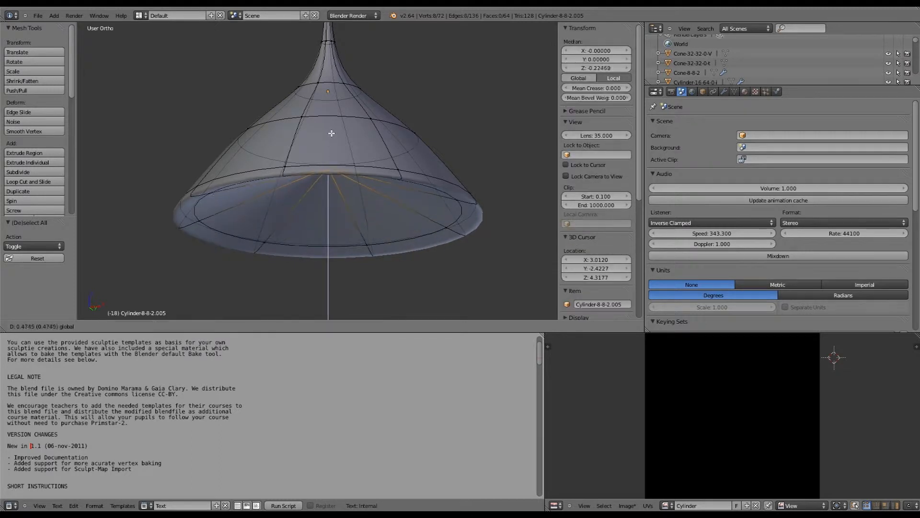
# Check the hollowed shape, undo the last selection change, and leave mesh editing in the front view
pyautogui.press('a')
pyautogui.moveTo(400, 214); pyautogui.dragTo(397, 247, button='middle')
pyautogui.press('Tab')
pyautogui.press('Tab')
pyautogui.hotkey('ctrl', 'z')
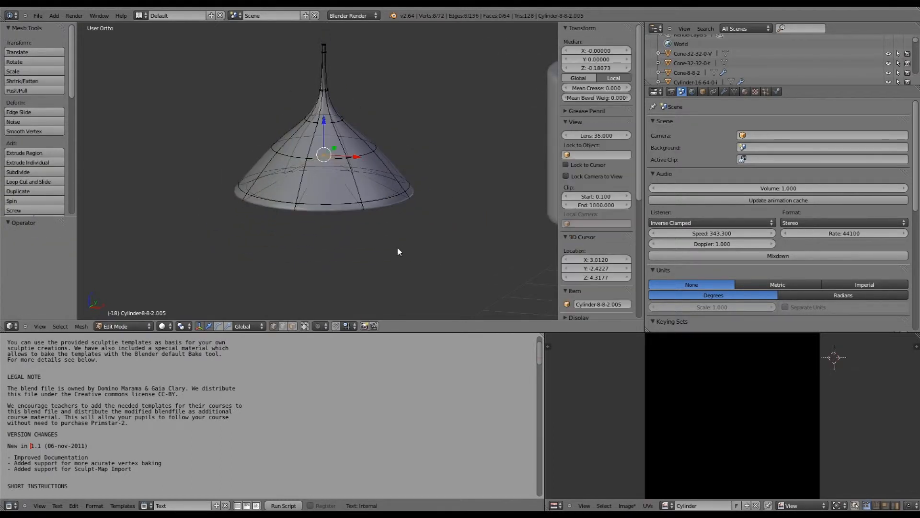
pyautogui.press('Tab')
pyautogui.press('KP_1')
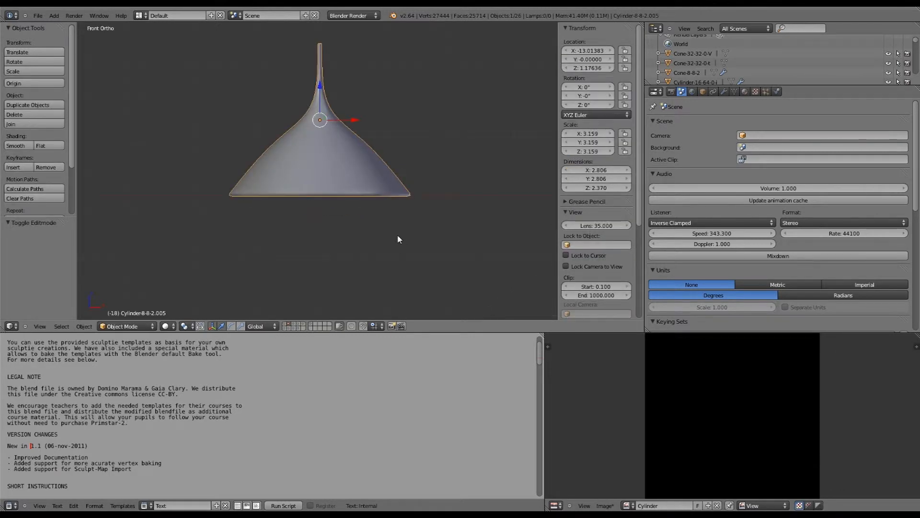
# Duplicate the plain closed cylinder and move the copy along X to the far side of the spiked cone
pyautogui.scroll(-5, 409, 194)
pyautogui.keyDown('shift'); pyautogui.moveTo(409, 193); pyautogui.dragTo(393, 217, button='middle'); pyautogui.keyUp('shift')
pyautogui.rightClick(393, 217)
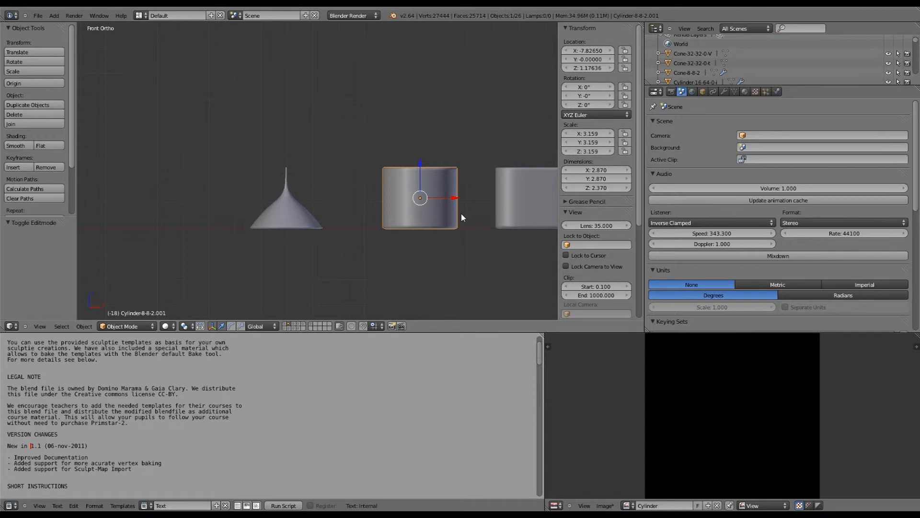
pyautogui.press('Tab')
pyautogui.press('Tab')
pyautogui.hotkey('shift', 'd')
pyautogui.rightClick(437, 200)
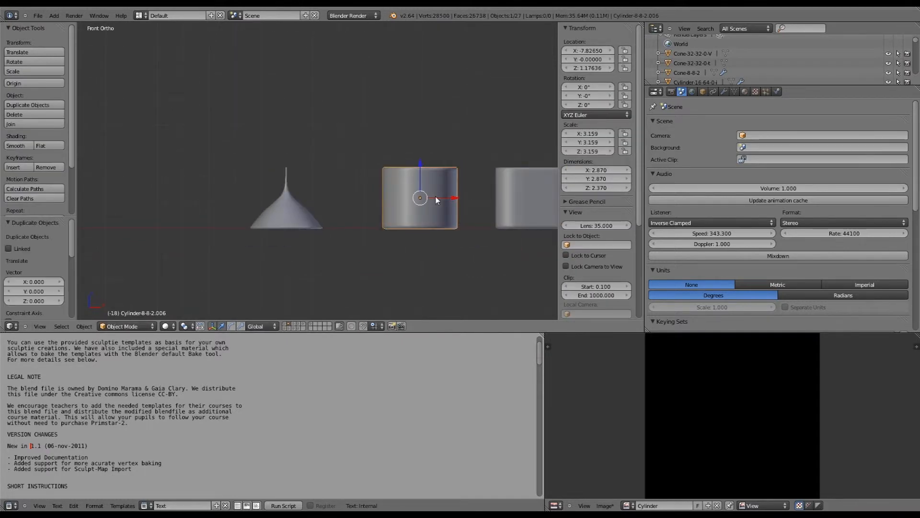
pyautogui.moveTo(437, 201); pyautogui.dragTo(185, 207)
pyautogui.keyDown('shift'); pyautogui.moveTo(185, 206); pyautogui.dragTo(333, 191, button='middle'); pyautogui.keyUp('shift')
# Box-select the centre vertices of both caps on the new cylinder and scale them slightly apart along Z
pyautogui.press('Tab')
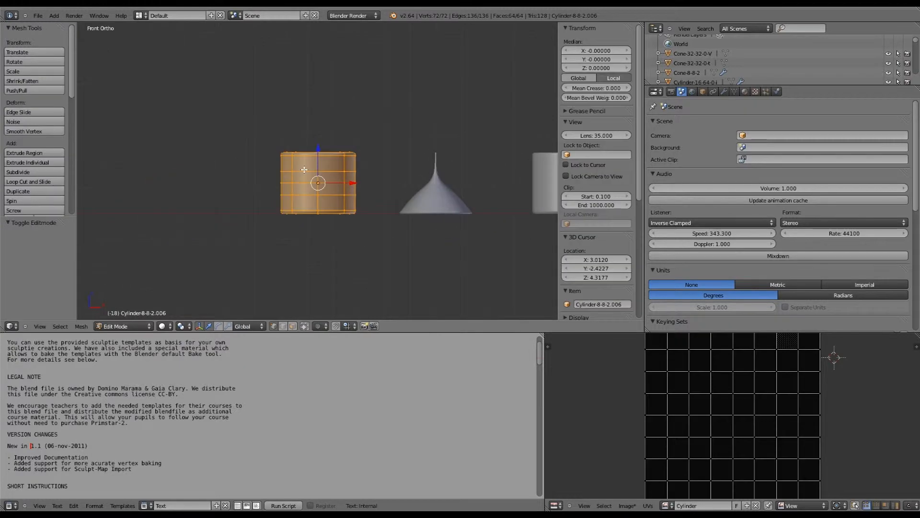
pyautogui.scroll(5, 268, 168)
pyautogui.press('a')
pyautogui.press('a')
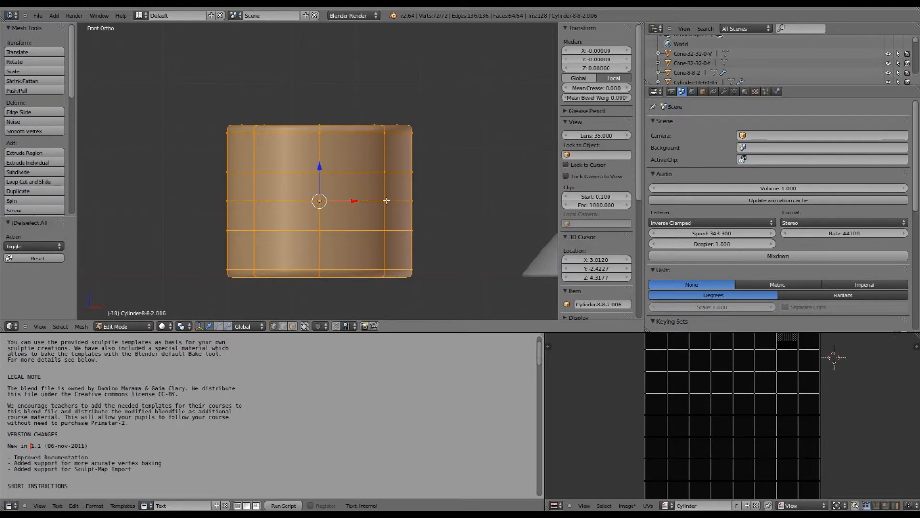
pyautogui.press('a')
pyautogui.moveTo(386, 201); pyautogui.dragTo(380, 218, button='middle')
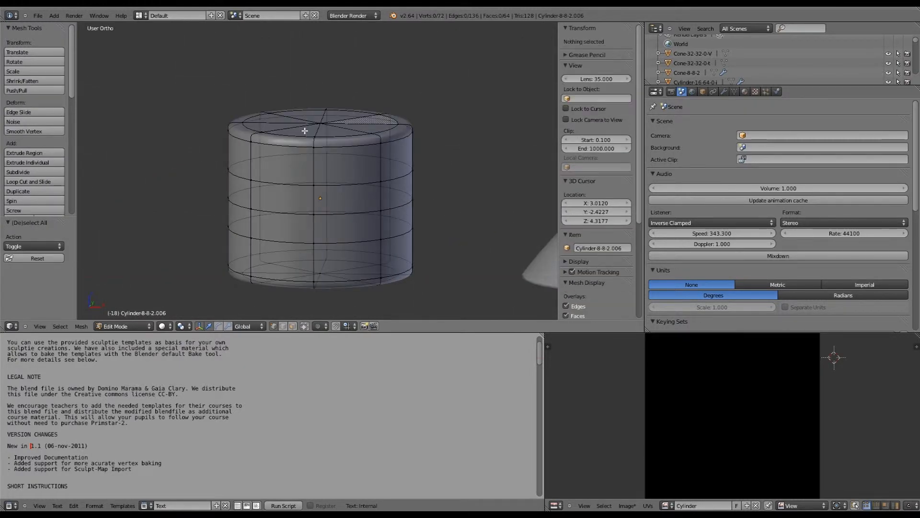
pyautogui.press('b')
pyautogui.moveTo(325, 131); pyautogui.dragTo(326, 131)
pyautogui.press('b')
pyautogui.moveTo(305, 267); pyautogui.dragTo(321, 276)
pyautogui.press('KP_1')
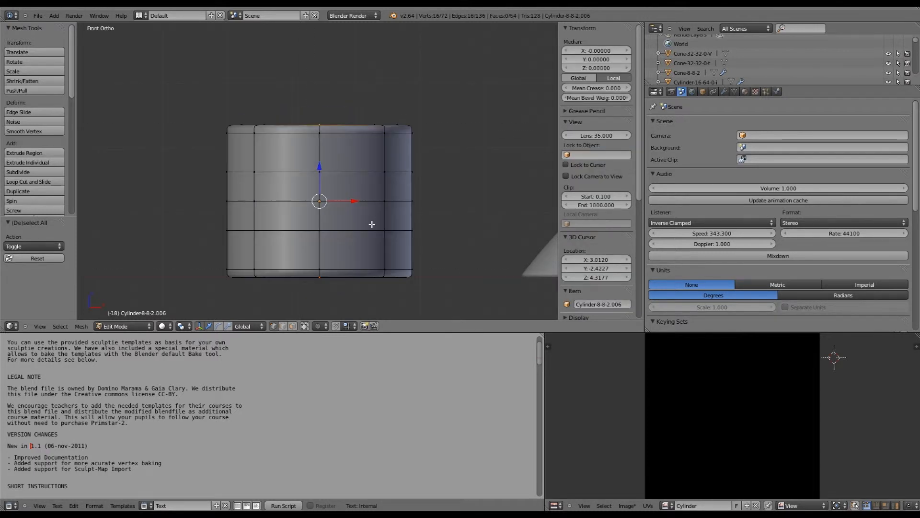
pyautogui.press('s')
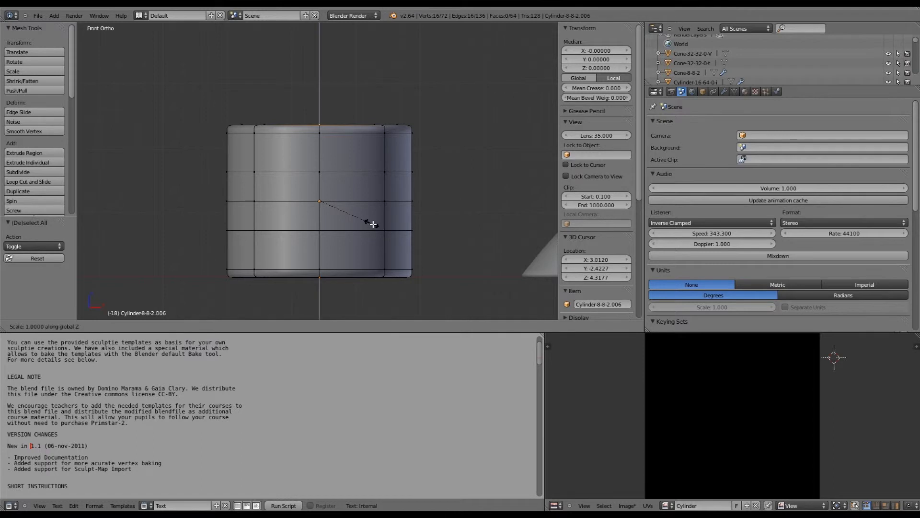
pyautogui.click(377, 225)
# Box-select everything except the cap-centre vertices and scale it to 0.317 in X and Y
pyautogui.press('a')
pyautogui.press('b')
pyautogui.moveTo(197, 127); pyautogui.dragTo(443, 265)
pyautogui.press('a')
pyautogui.press('b')
pyautogui.moveTo(187, 121); pyautogui.dragTo(484, 275)
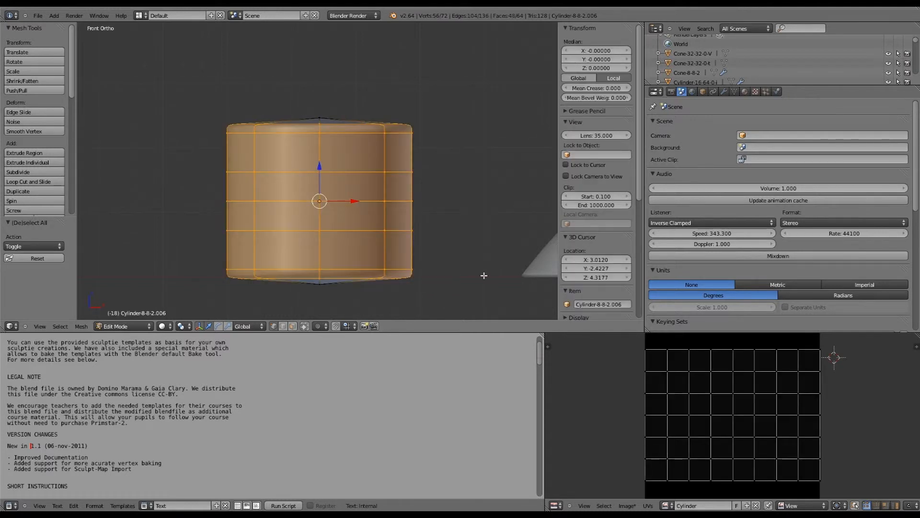
pyautogui.press('s')
pyautogui.press('x')
pyautogui.click(352, 250)
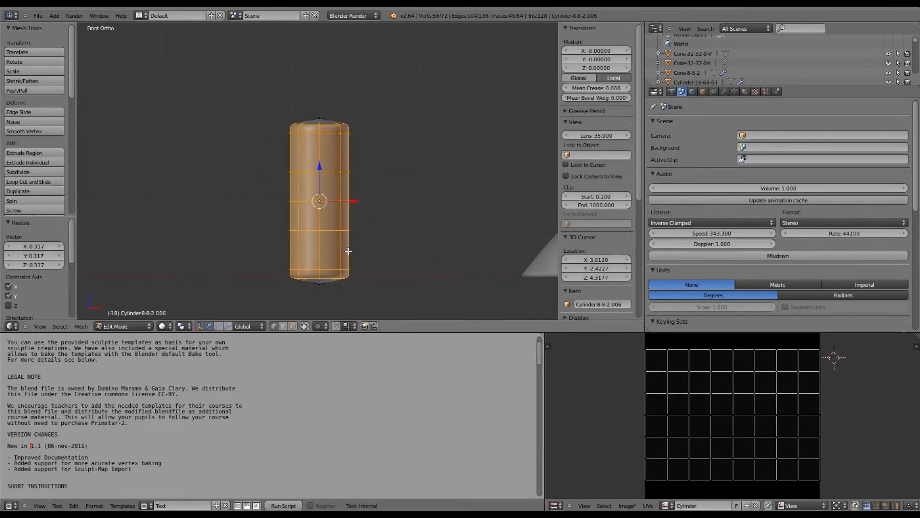
# Box-select the five side rings and widen them in X and Y by about 1.78, leaving the caps narrow
pyautogui.press('a')
pyautogui.press('b')
pyautogui.moveTo(229, 128); pyautogui.dragTo(420, 282)
pyautogui.press('s')
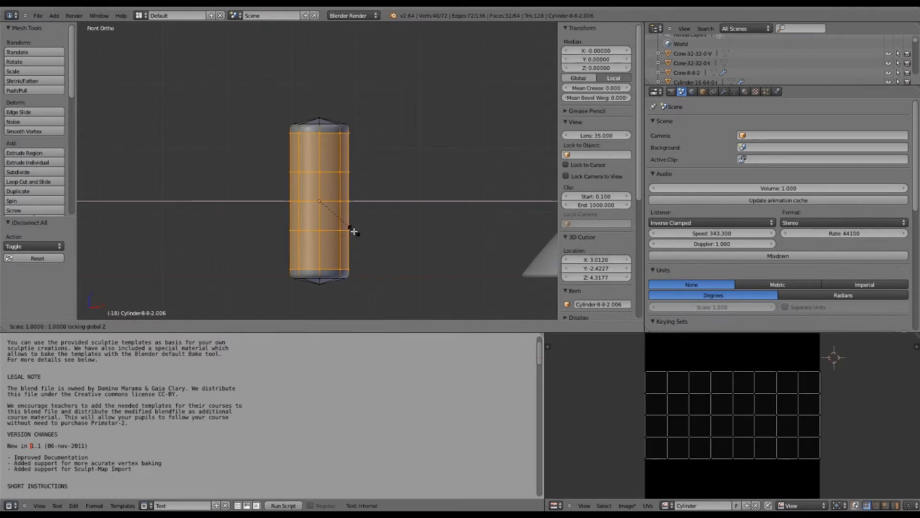
pyautogui.click(354, 232)
pyautogui.press('s')
pyautogui.click(369, 233)
pyautogui.hotkey('ctrl', 'z')
pyautogui.press('s')
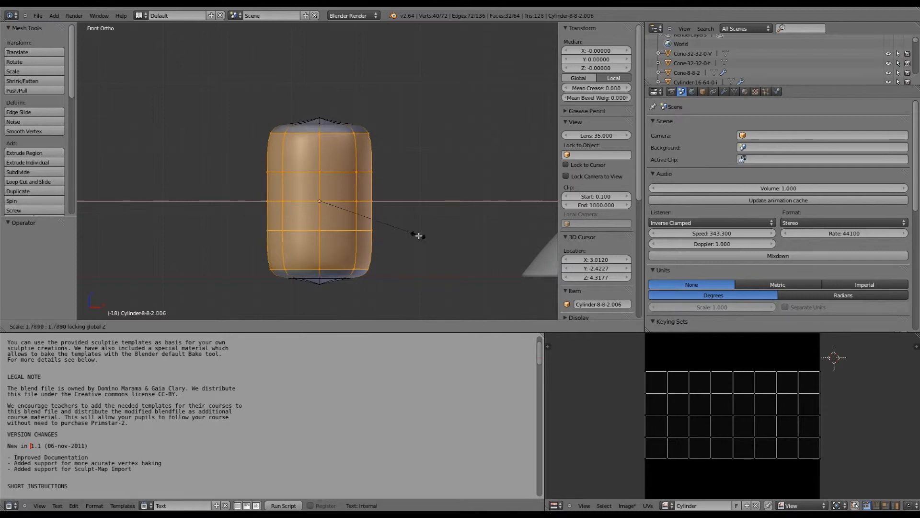
pyautogui.click(417, 232)
# Box-select the three middle rings and widen them in X and Y by about 1.47 into a barrel shape
pyautogui.press('a')
pyautogui.moveTo(229, 167); pyautogui.dragTo(401, 238)
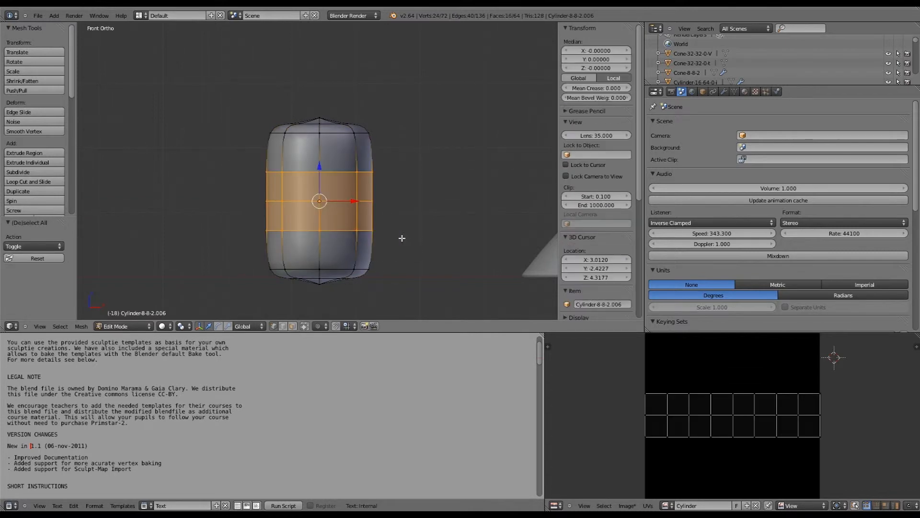
pyautogui.press('s')
pyautogui.hotkey('shift', 'z')
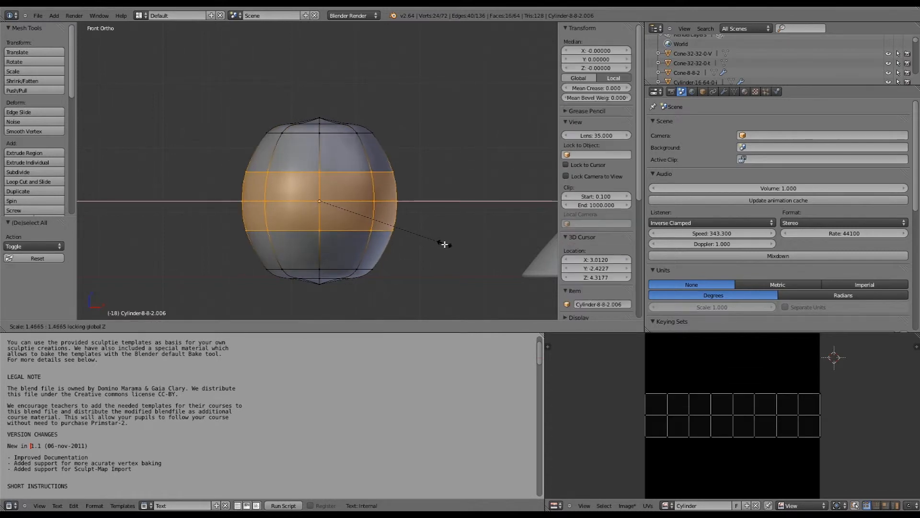
pyautogui.click(443, 247)
# Box-select the five side rings and compress them along Z
pyautogui.press('a')
pyautogui.press('b')
pyautogui.moveTo(199, 129); pyautogui.dragTo(432, 275)
pyautogui.press('s')
pyautogui.press('z')
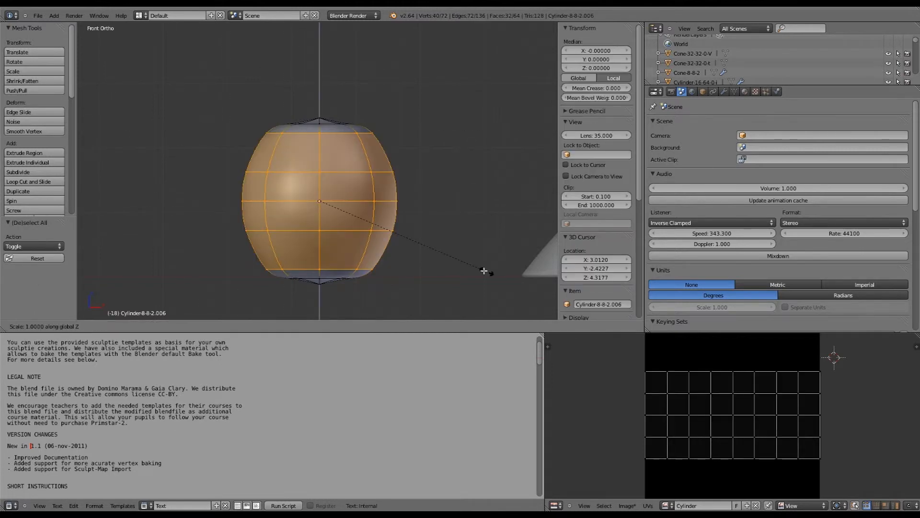
pyautogui.click(455, 264)
# Box-select the three middle rings and spread them apart along Z
pyautogui.press('a')
pyautogui.press('b')
pyautogui.moveTo(197, 167); pyautogui.dragTo(409, 225)
pyautogui.press('s')
pyautogui.press('z')
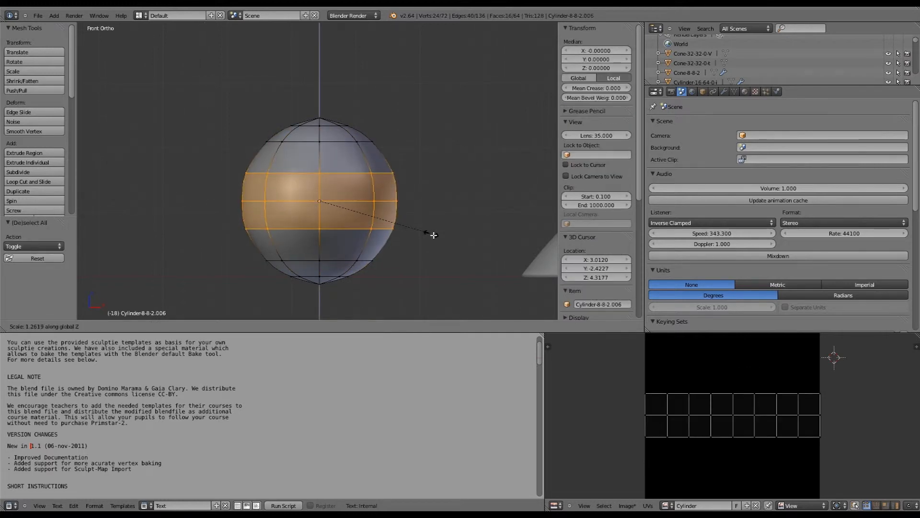
pyautogui.click(460, 250)
# Reselect all five side rings and stretch them along Z by about 1.17
pyautogui.press('a')
pyautogui.press('b')
pyautogui.moveTo(191, 139); pyautogui.dragTo(436, 267)
pyautogui.press('s')
pyautogui.press('z')
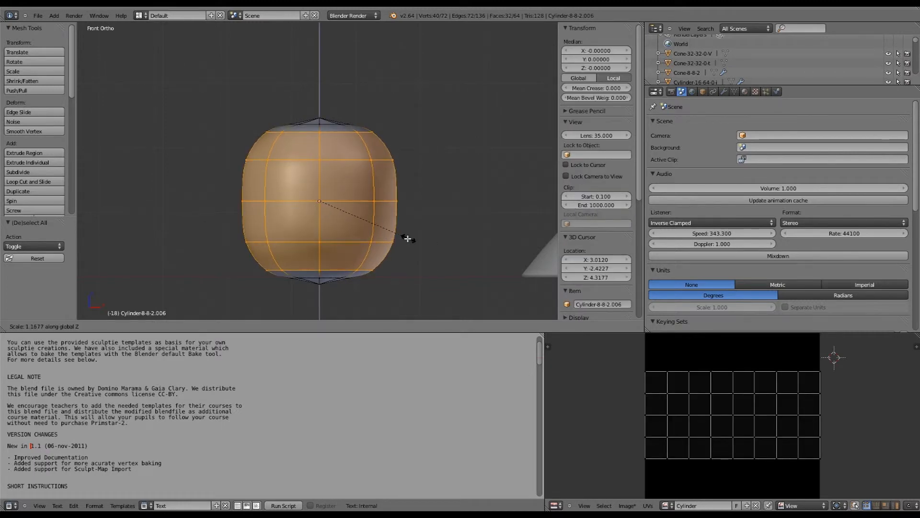
pyautogui.click(407, 238)
# Box-select the outer rings of the top and bottom caps and widen them in X and Y by about 1.44
pyautogui.press('a')
pyautogui.press('b')
pyautogui.moveTo(330, 117); pyautogui.dragTo(391, 129)
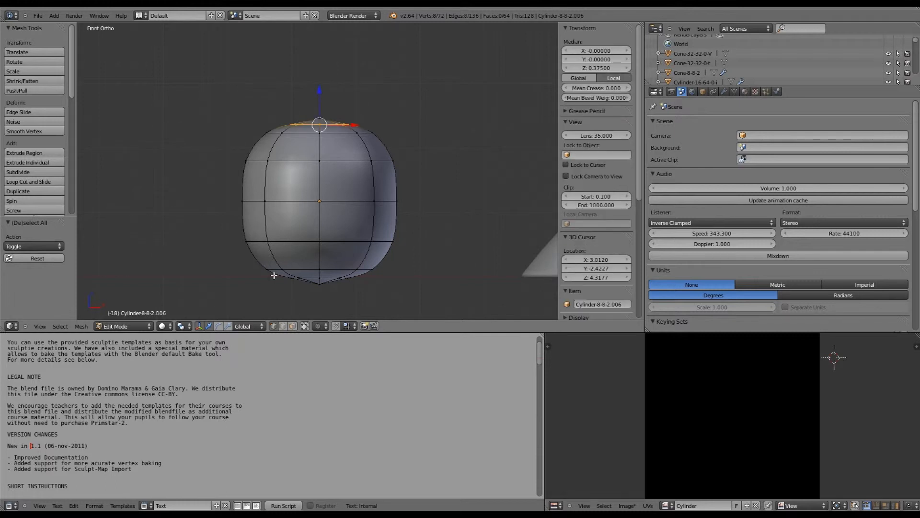
pyautogui.moveTo(360, 281); pyautogui.dragTo(360, 282)
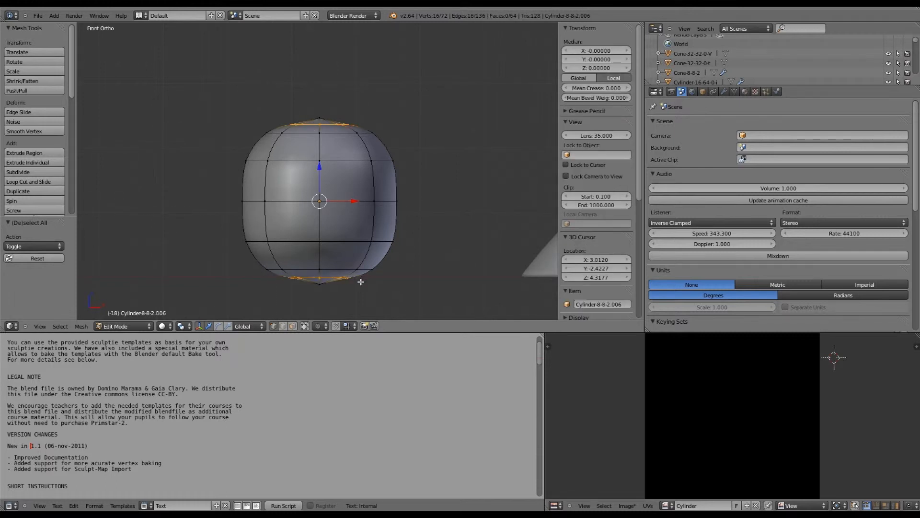
pyautogui.press('s')
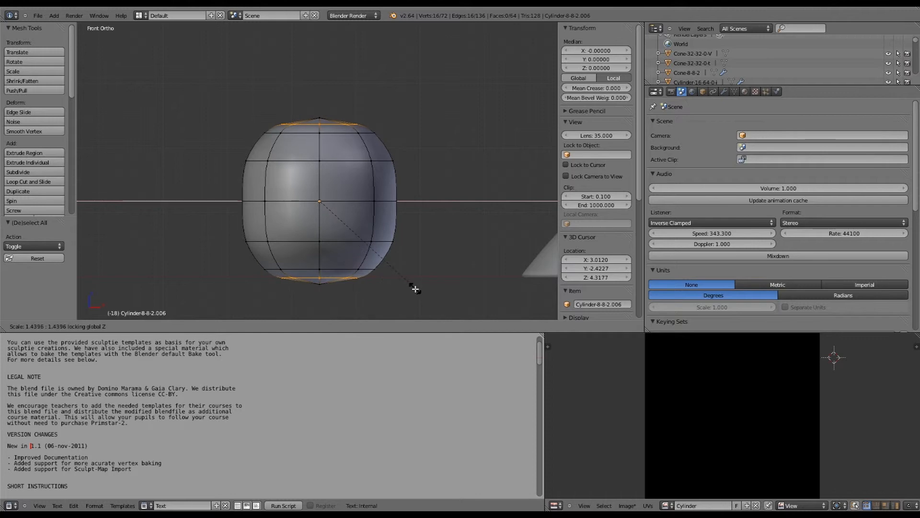
pyautogui.click(415, 288)
# Reselect the outer rings of both caps and scale them apart along Z by 1.046
pyautogui.press('a')
pyautogui.press('Tab')
pyautogui.press('Tab')
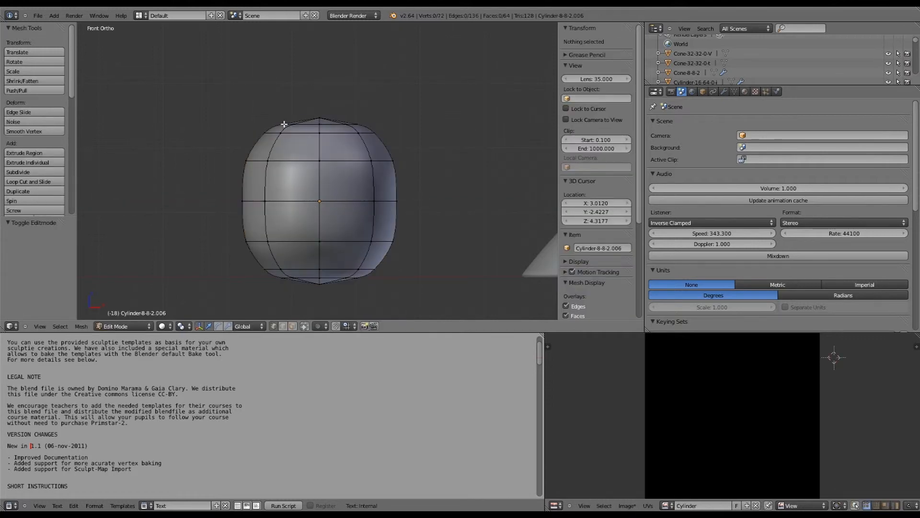
pyautogui.moveTo(367, 128); pyautogui.dragTo(368, 128)
pyautogui.press('b')
pyautogui.moveTo(270, 273); pyautogui.dragTo(371, 286)
pyautogui.press('s')
pyautogui.press('z')
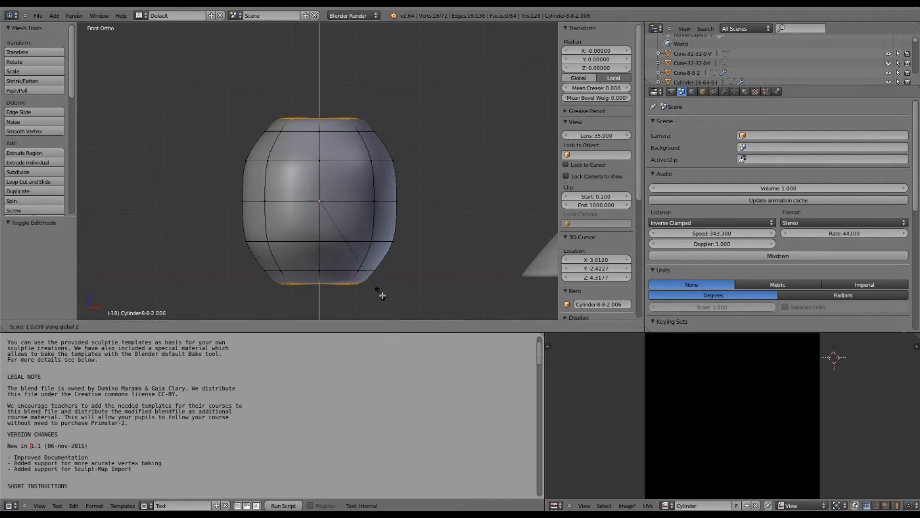
pyautogui.click(376, 287)
# Narrow the outer rings of both caps in X and Y, and check the smoothed shape
pyautogui.press('s')
pyautogui.hotkey('shift', 'z')
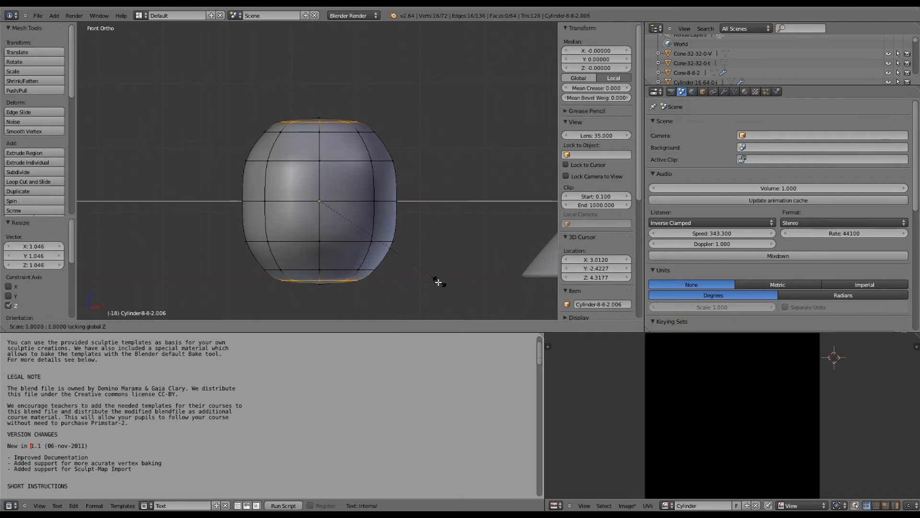
pyautogui.click(336, 267)
pyautogui.press('a')
pyautogui.press('Tab')
pyautogui.press('Tab')
# Box-select the centre vertices of both caps, pull them slightly inward along Z, and leave mesh editing
pyautogui.press('a')
pyautogui.press('a')
pyautogui.press('b')
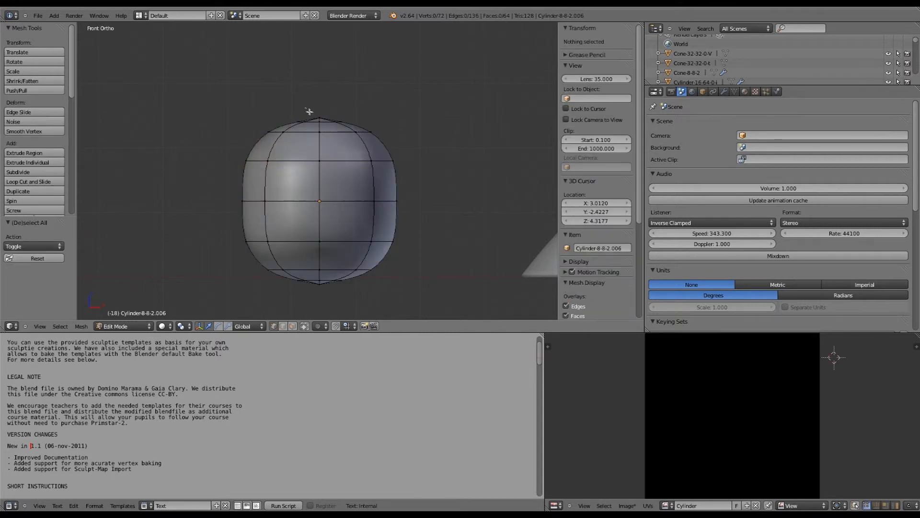
pyautogui.moveTo(321, 119); pyautogui.dragTo(321, 120)
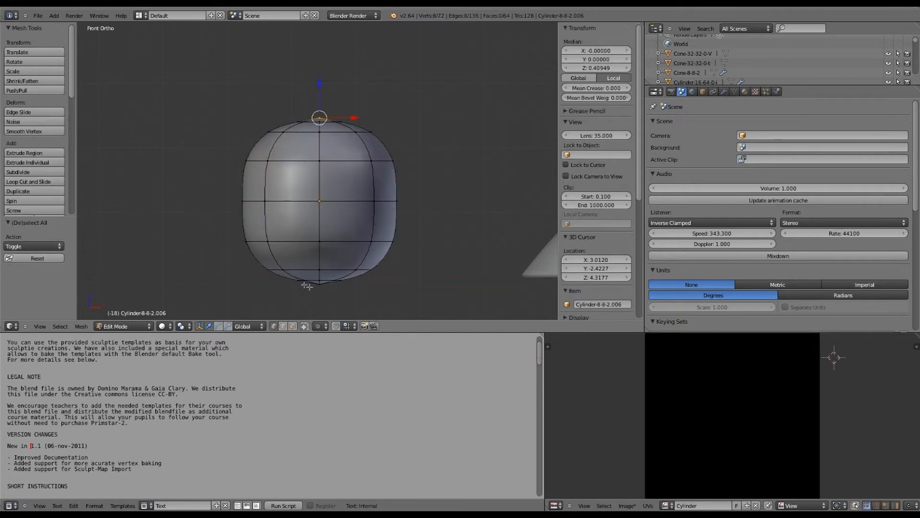
pyautogui.press('s')
pyautogui.press('z')
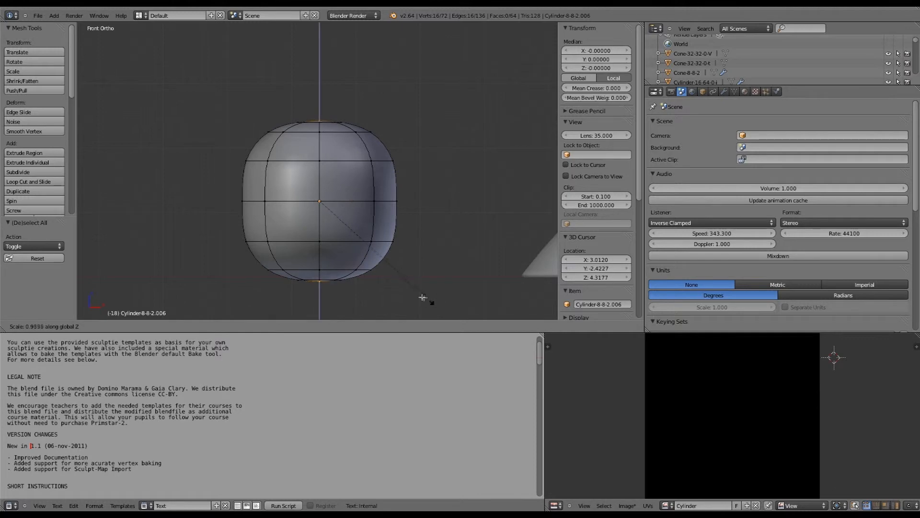
pyautogui.click(426, 298)
pyautogui.press('Tab')
pyautogui.press('a')
pyautogui.scroll(-5, 365, 205)
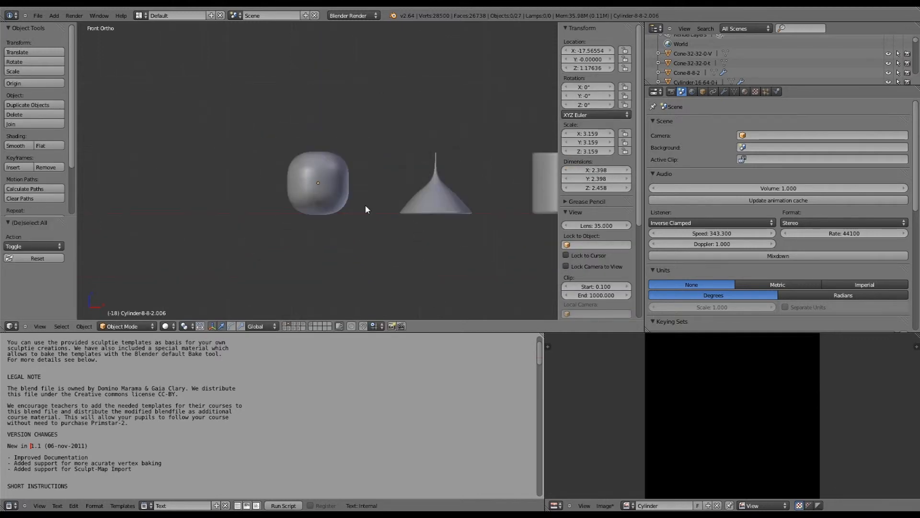
# Reopen the rounded shape for mesh editing, box-select its five side rings, and compress them slightly along Z
pyautogui.scroll(4, 364, 204)
pyautogui.press('Tab')
pyautogui.scroll(2, 373, 221)
pyautogui.press('a')
pyautogui.press('b')
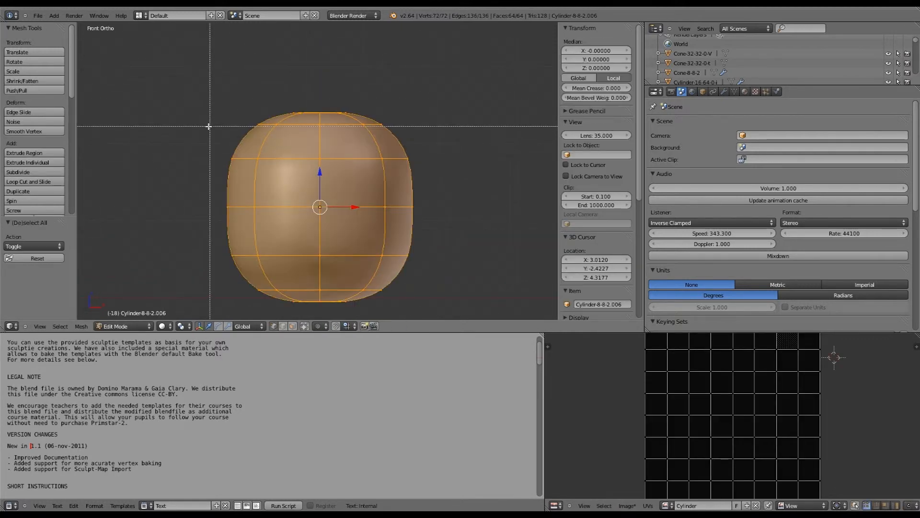
pyautogui.press('a')
pyautogui.moveTo(195, 122); pyautogui.dragTo(443, 291)
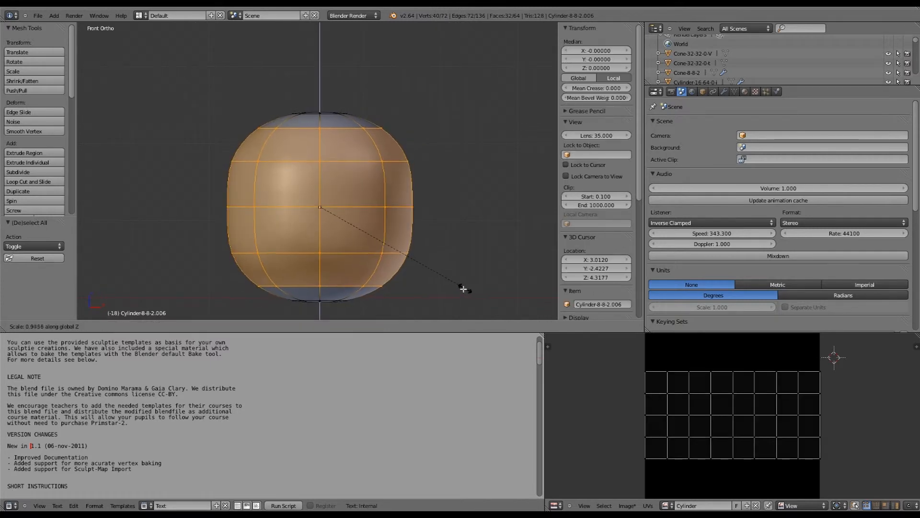
# Box-select the three middle rings, compress them along Z to round the sphere, and leave mesh editing
pyautogui.press('a')
pyautogui.press('b')
pyautogui.moveTo(154, 158); pyautogui.dragTo(419, 263)
pyautogui.press('s')
pyautogui.press('z')
pyautogui.click(398, 263)
pyautogui.press('Tab')
pyautogui.press('Tab')
pyautogui.press('Tab')
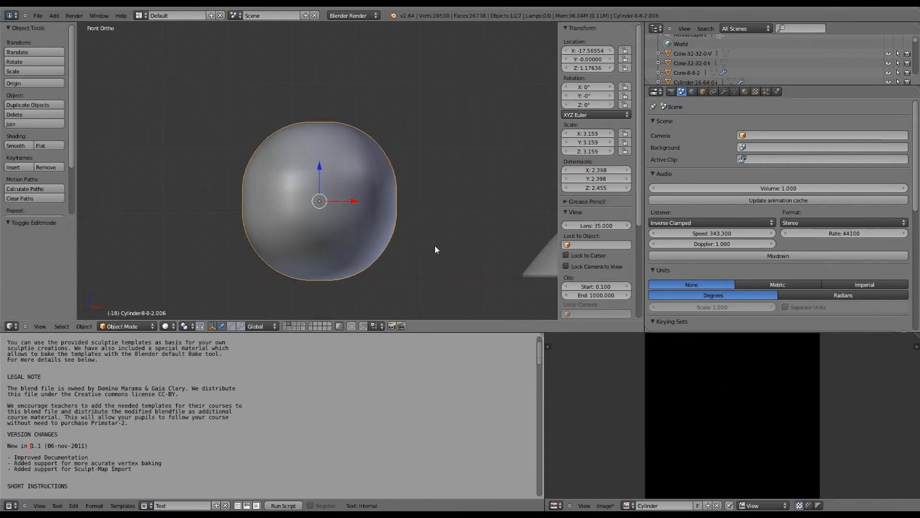
# Examine the finished sphere from several angles and compare it with the other cylinder-based shapes
pyautogui.press('a')
pyautogui.scroll(-5, 428, 225)
pyautogui.moveTo(421, 206); pyautogui.dragTo(364, 200, button='middle')
pyautogui.scroll(4, 363, 201)
pyautogui.scroll(-3, 364, 200)
pyautogui.keyDown('shift'); pyautogui.moveTo(417, 214); pyautogui.dragTo(346, 208, button='middle'); pyautogui.keyUp('shift')
pyautogui.scroll(3, 346, 208)
pyautogui.scroll(-2, 346, 208)
pyautogui.press('KP_1')
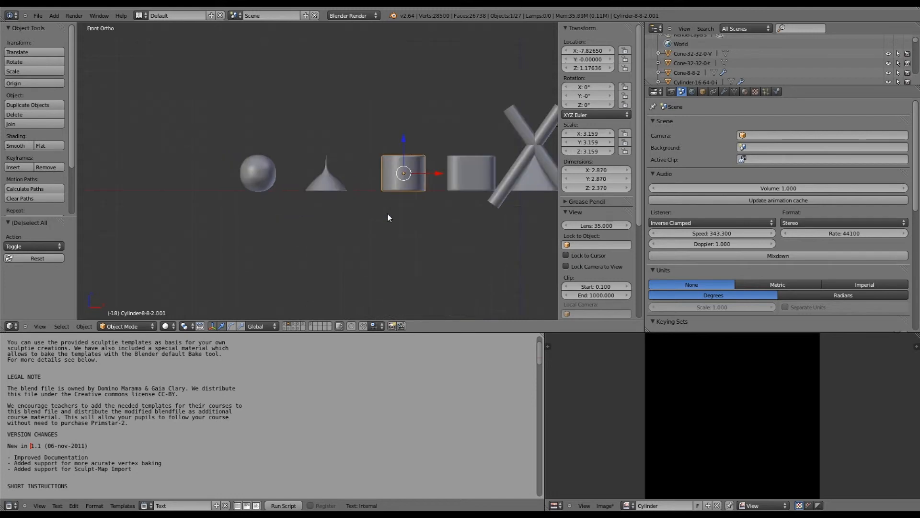
pyautogui.scroll(3, 456, 221)
pyautogui.keyDown('shift'); pyautogui.moveTo(438, 222); pyautogui.dragTo(367, 168, button='middle'); pyautogui.keyUp('shift')
pyautogui.scroll(-3, 459, 173)
pyautogui.moveTo(459, 170); pyautogui.dragTo(418, 131, button='middle')
pyautogui.press('KP_1')
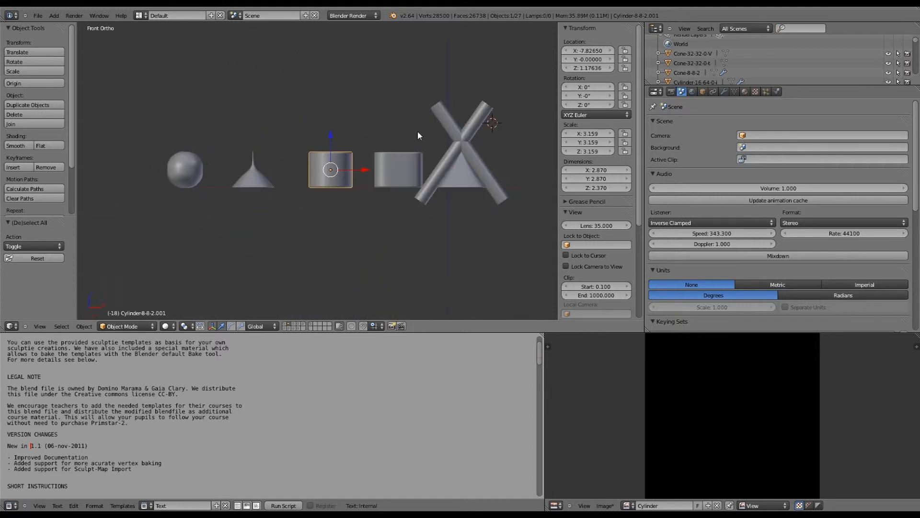
pyautogui.scroll(5, 418, 131)
pyautogui.scroll(-3, 418, 131)
pyautogui.moveTo(402, 170); pyautogui.dragTo(74, 143, button='middle')
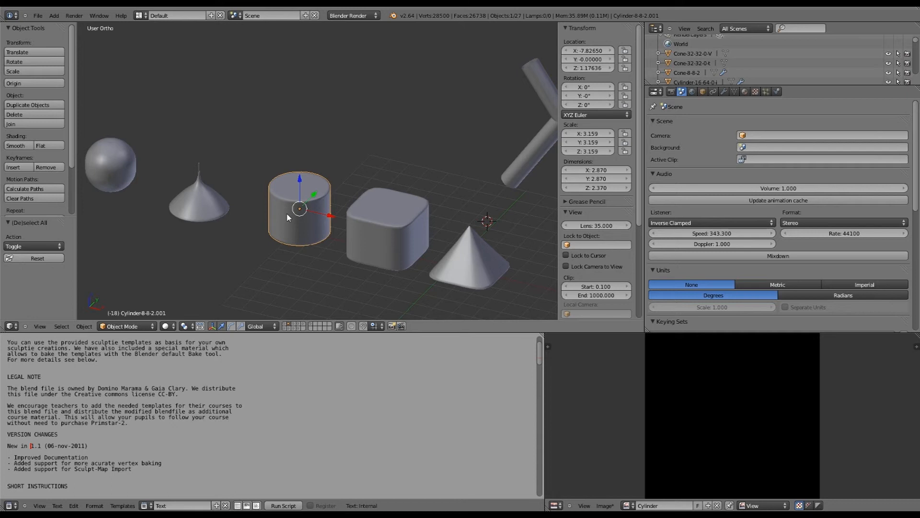
pyautogui.press('KP_1')
pyautogui.moveTo(378, 178); pyautogui.dragTo(400, 235, button='middle')
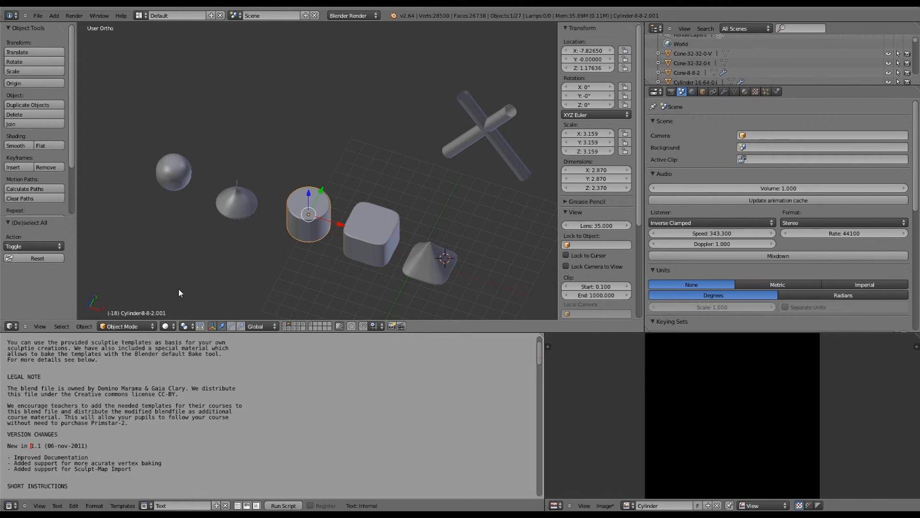
pyautogui.press('KP_1')
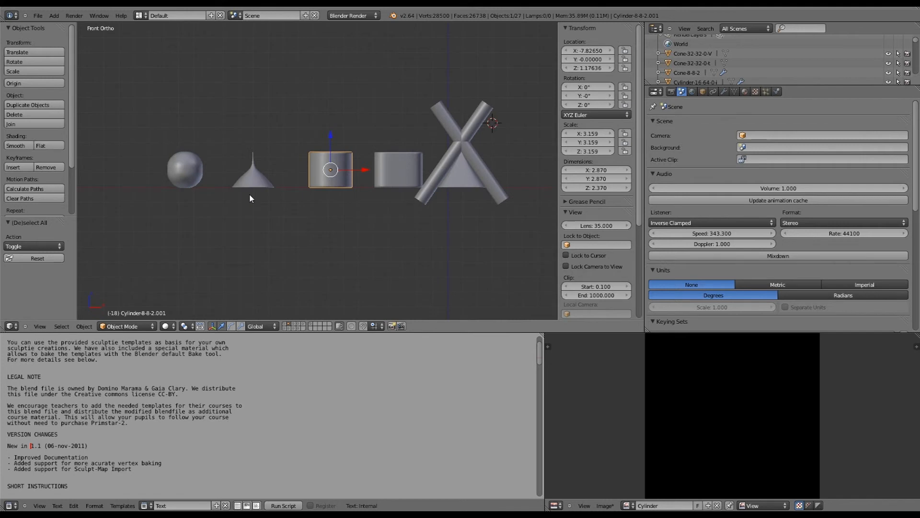
# Move the spiked cone and the sphere along X toward the cylinder, and shift all three 0.668 toward the box
pyautogui.scroll(1, 249, 194)
pyautogui.rightClick(278, 168)
pyautogui.moveTo(280, 169); pyautogui.dragTo(310, 169)
pyautogui.moveTo(195, 169); pyautogui.dragTo(259, 170)
pyautogui.keyDown('shift'); pyautogui.rightClick(275, 174); pyautogui.keyUp('shift')
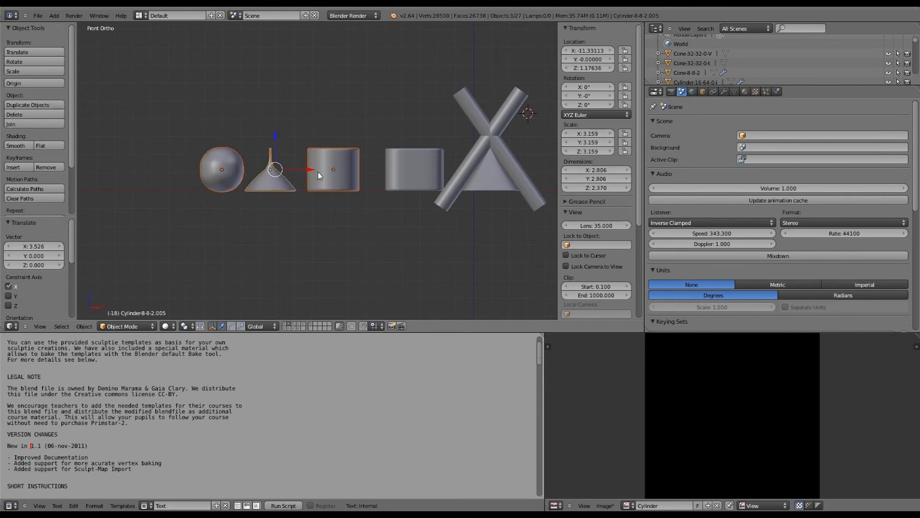
pyautogui.moveTo(318, 171); pyautogui.dragTo(329, 171)
# Add the box and the pyramid to the selection, move all five shapes -7.399 along X away from the crossed cylinders, and deselect
pyautogui.keyDown('shift'); pyautogui.rightClick(387, 173); pyautogui.keyUp('shift')
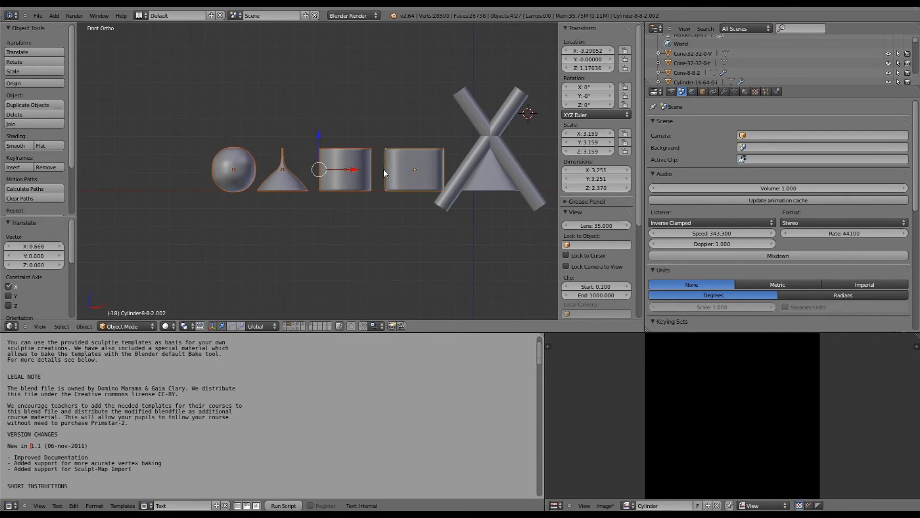
pyautogui.moveTo(386, 170); pyautogui.dragTo(252, 175)
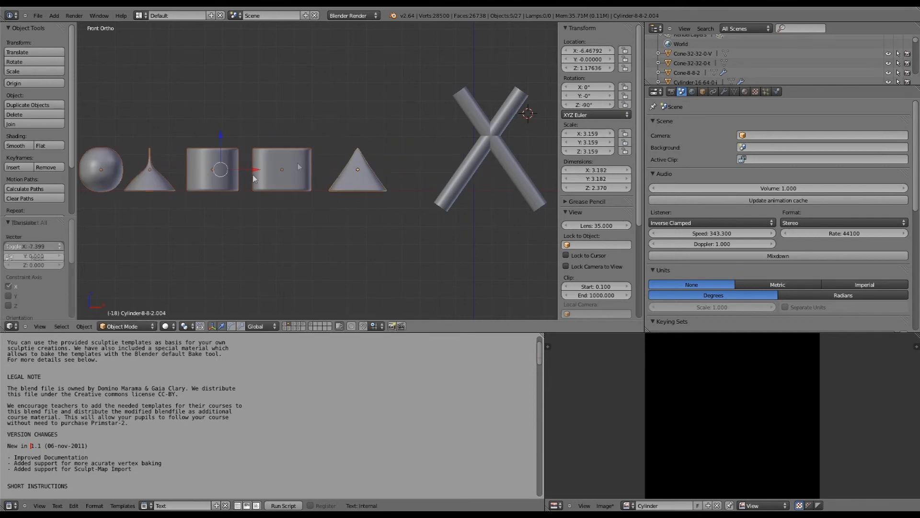
pyautogui.press('a')
# Examine the row of five shapes from several angles
pyautogui.scroll(-4, 336, 173)
pyautogui.moveTo(396, 170); pyautogui.dragTo(372, 229, button='middle')
pyautogui.scroll(5, 372, 229)
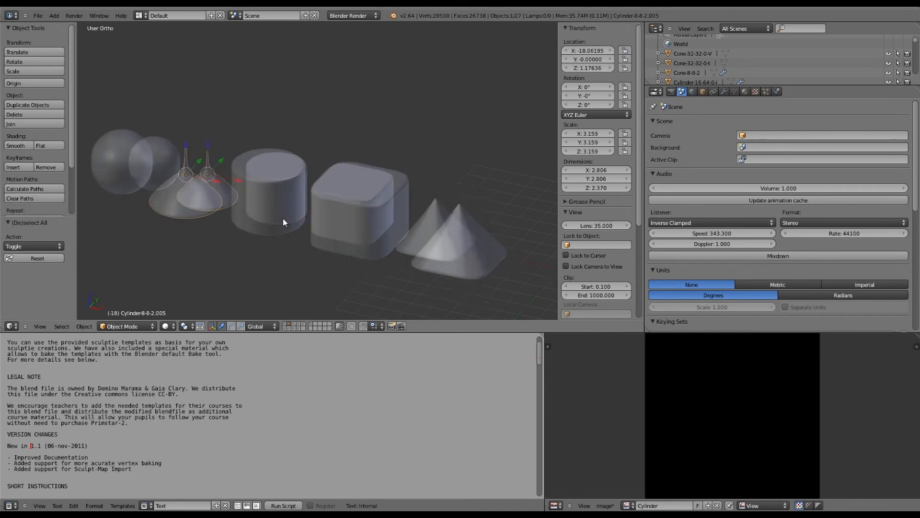
pyautogui.press('Tab')
pyautogui.press('Tab')
pyautogui.press('Tab')
pyautogui.press('Tab')
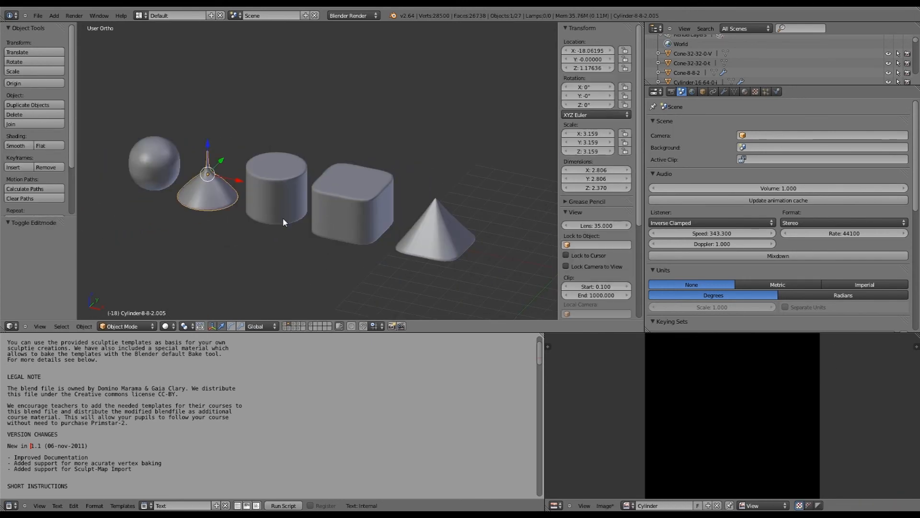
pyautogui.press('a')
pyautogui.moveTo(246, 225)
pyautogui.mouseDown(button='middle')
pyautogui.moveTo(282, 254)
pyautogui.moveTo(312, 236)
pyautogui.moveTo(251, 210)
pyautogui.mouseUp(button='middle')
pyautogui.moveTo(272, 250); pyautogui.dragTo(283, 232, button='middle')
pyautogui.scroll(3, 283, 232)
pyautogui.scroll(-3, 370, 232)
pyautogui.moveTo(372, 238); pyautogui.dragTo(307, 234, button='middle')
pyautogui.scroll(-2, 277, 211)
pyautogui.scroll(2, 318, 243)
pyautogui.scroll(2, 306, 235)
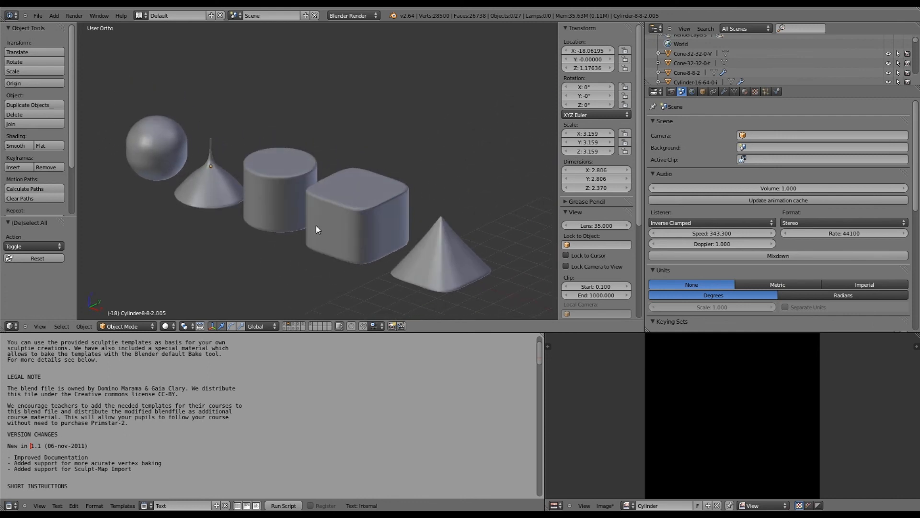